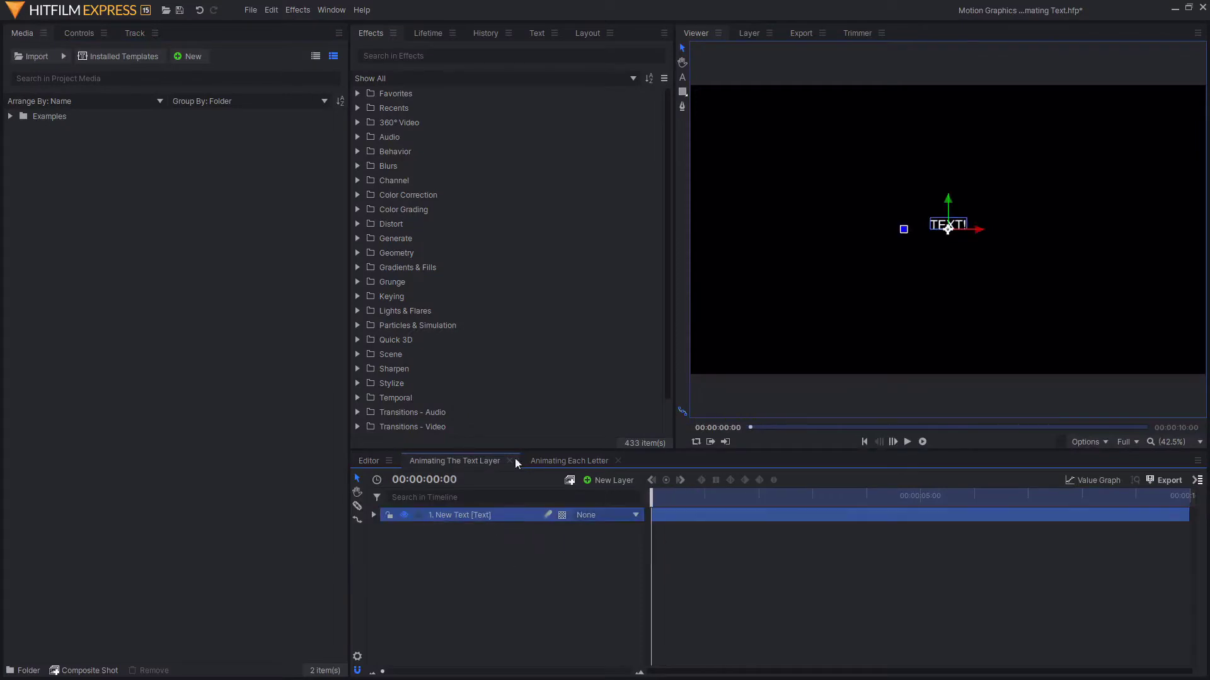
# Step: Set the TEXT! font size to 388 and centre it vertically in the frame
pyautogui.click(537, 34)
pyautogui.moveTo(473, 101); pyautogui.dragTo(693, 53)
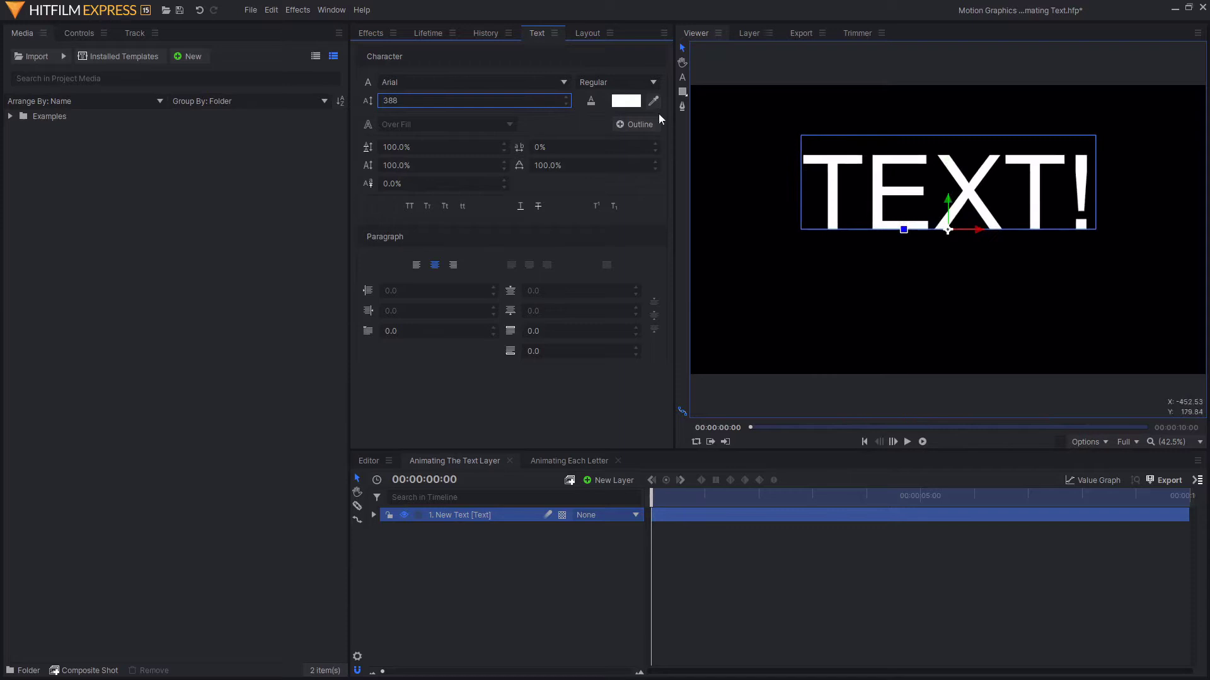
pyautogui.click(587, 34)
pyautogui.click(626, 204)
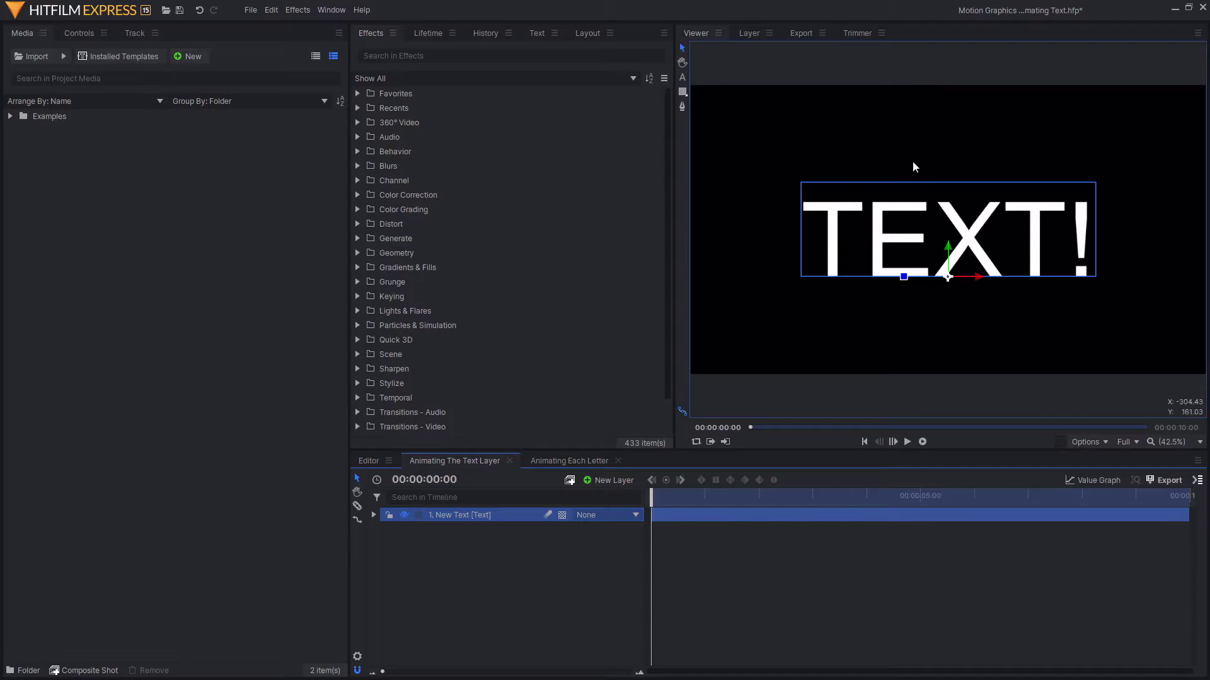
# Step: Select all the TEXT! characters, then reselect the New Text layer to show its properties
pyautogui.click(682, 77)
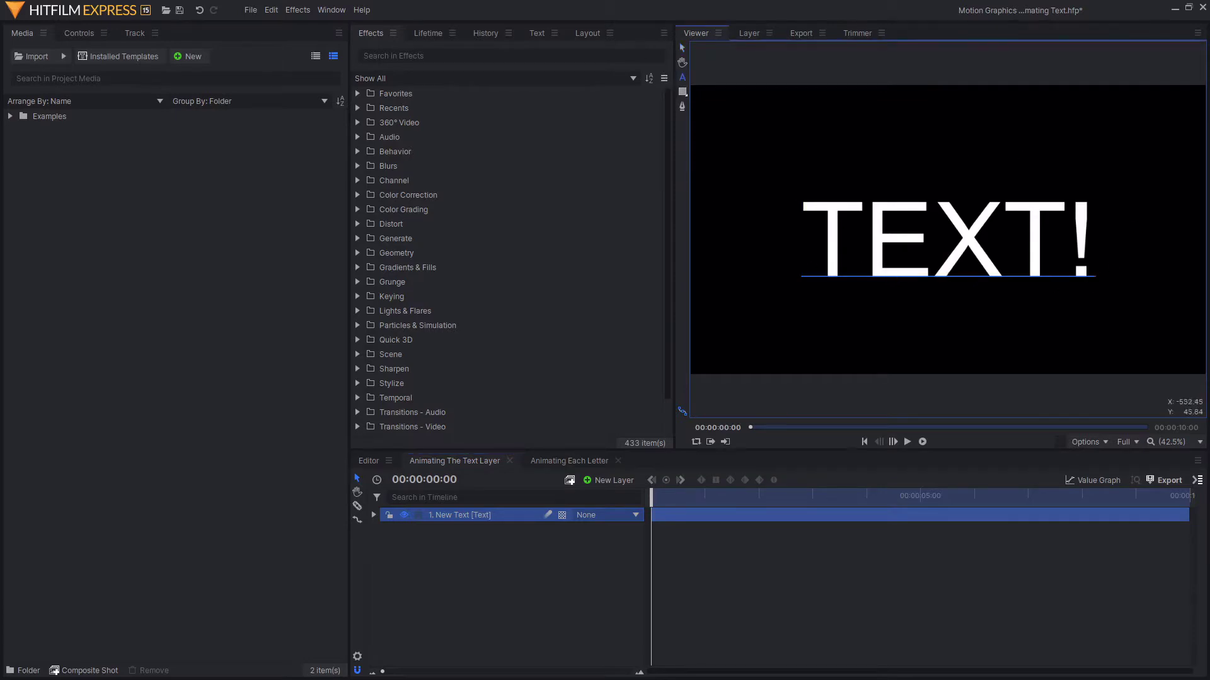
pyautogui.hotkey('ctrl', 'a')
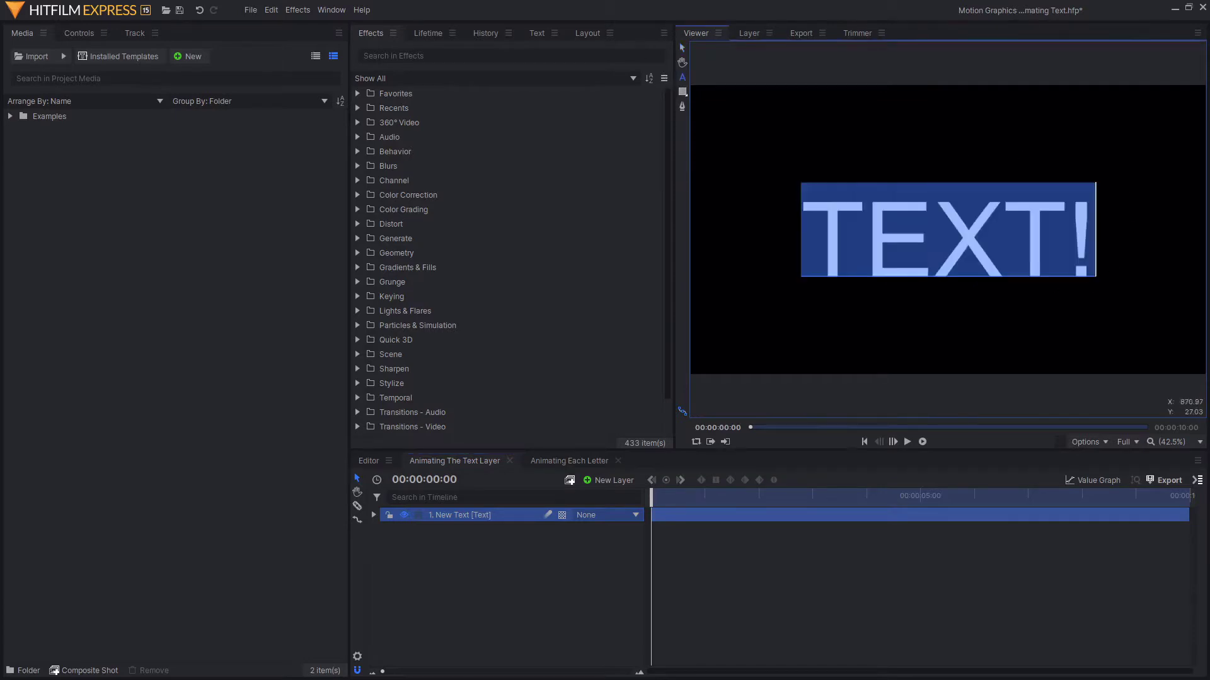
pyautogui.click(682, 49)
pyautogui.click(469, 511)
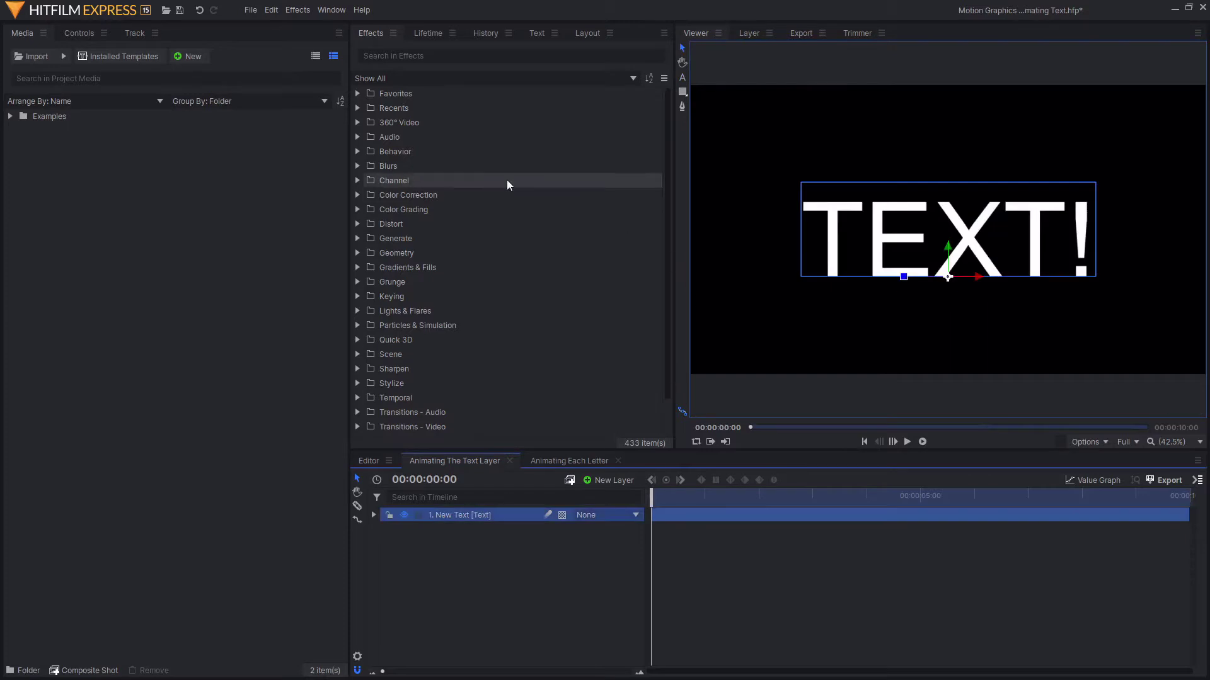
pyautogui.click(63, 32)
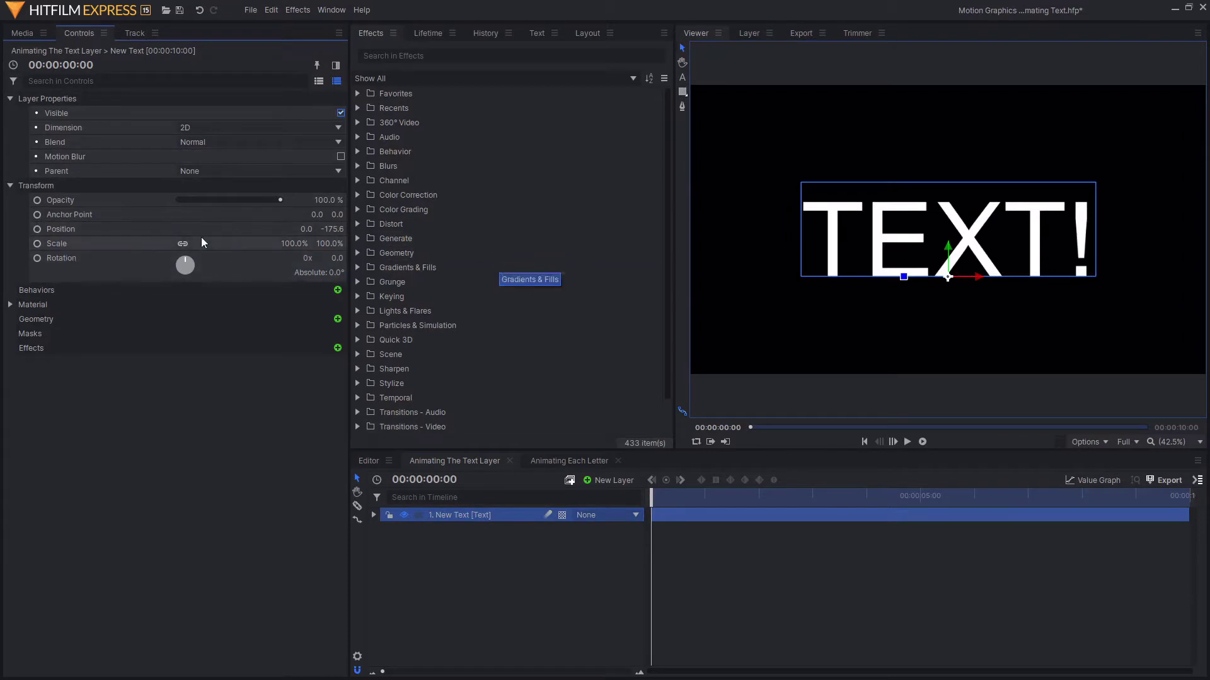
# Step: Keyframe TEXT! position off-screen right at frame 0 and back inside the frame at frame 8
pyautogui.scroll(-5, 855, 278)
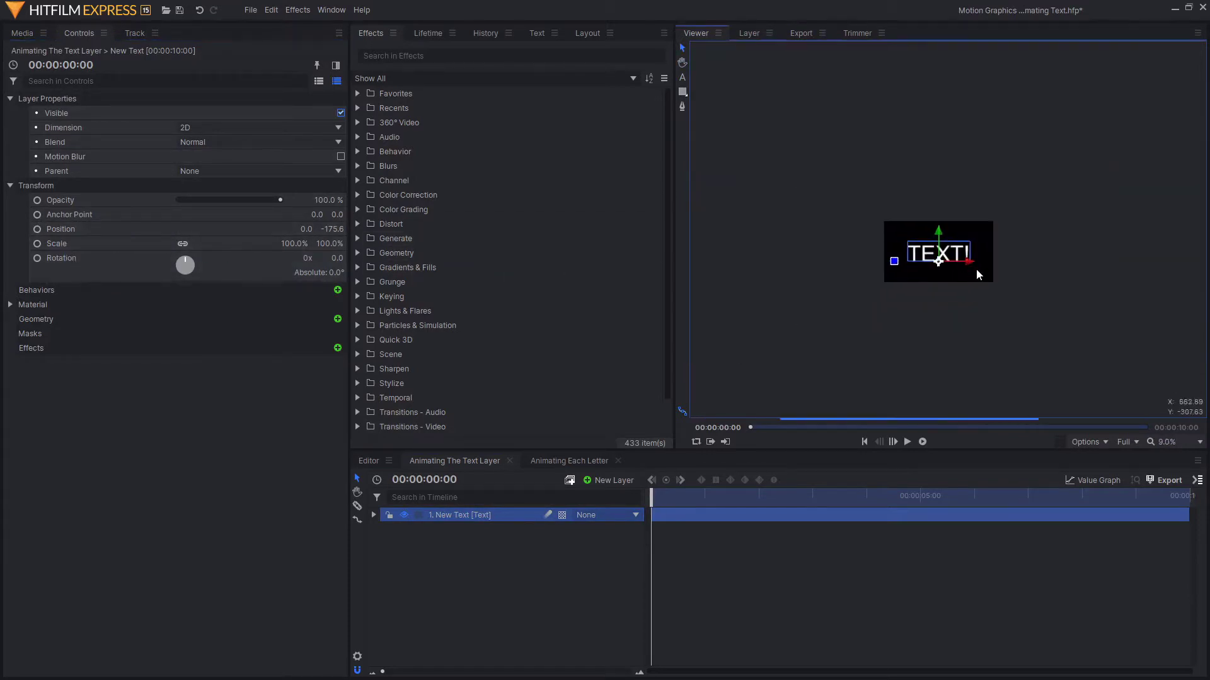
pyautogui.moveTo(976, 258); pyautogui.dragTo(1064, 258)
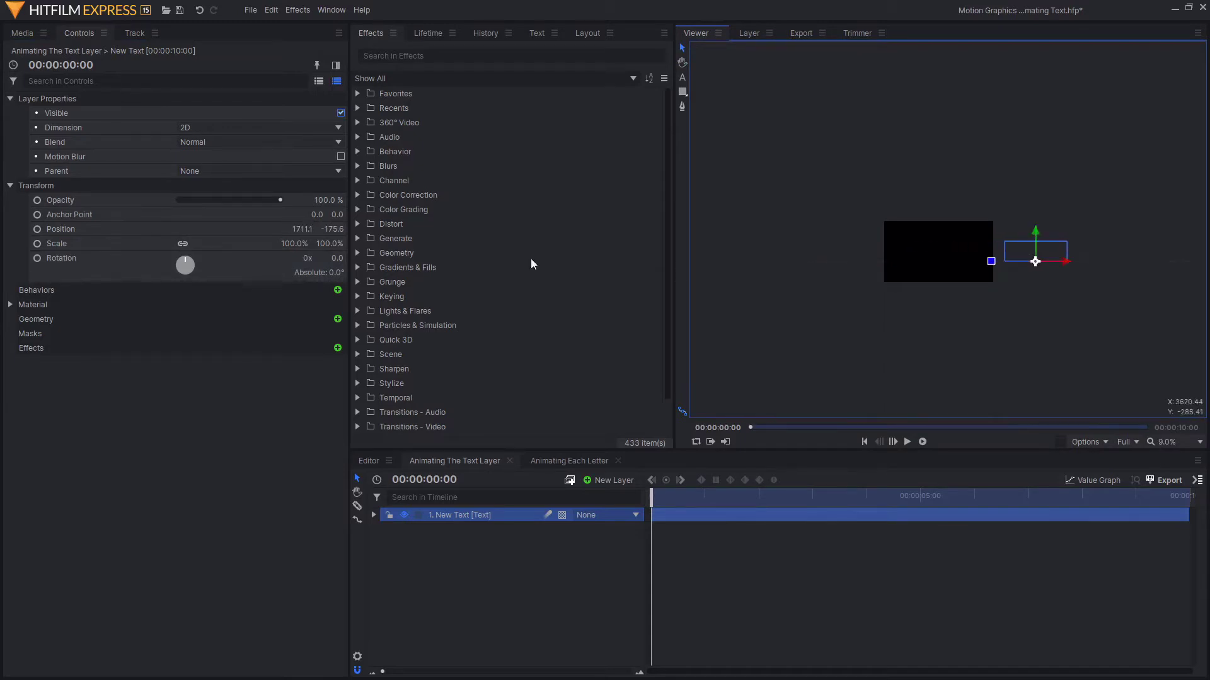
pyautogui.click(38, 229)
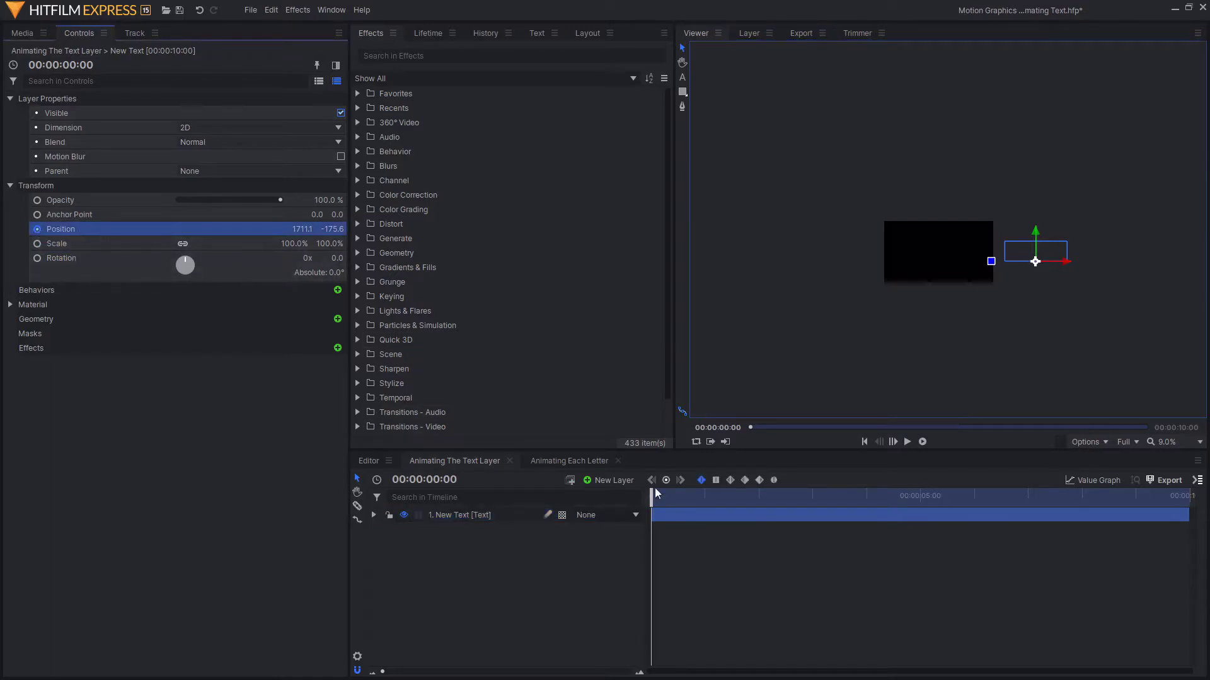
pyautogui.moveTo(656, 496); pyautogui.dragTo(665, 495)
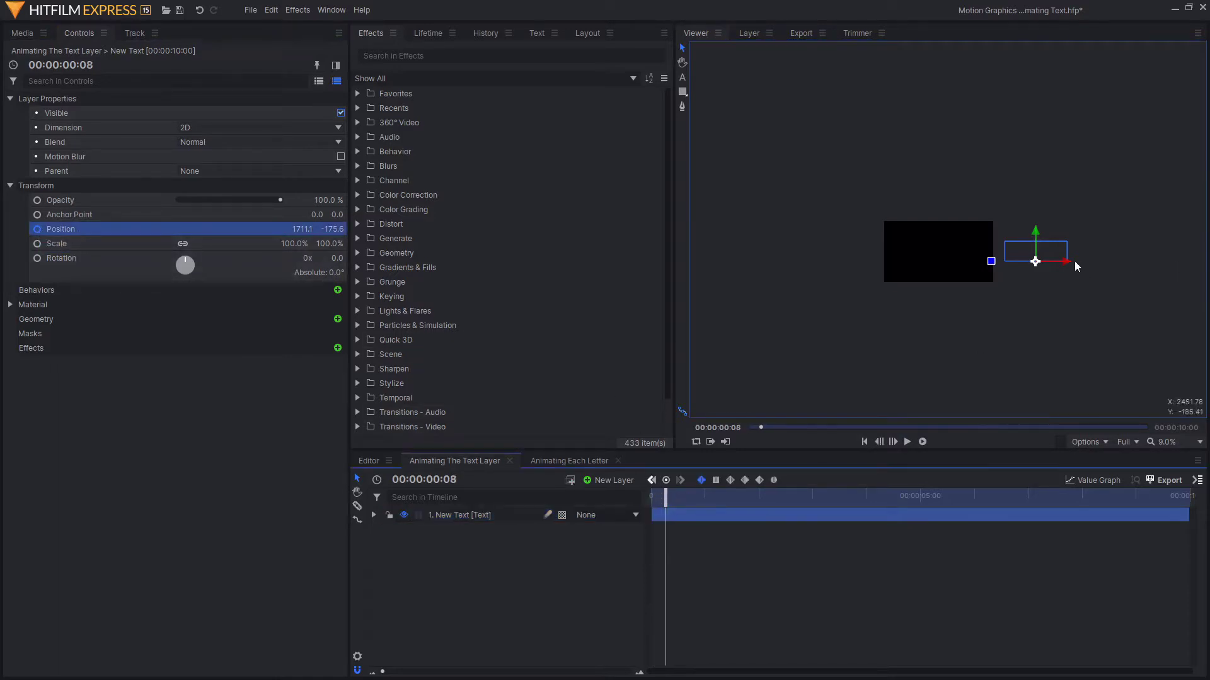
pyautogui.moveTo(1075, 262); pyautogui.dragTo(965, 262)
# Step: Preview the slide-in and reset the viewer zoom to 42.5%
pyautogui.click(922, 442)
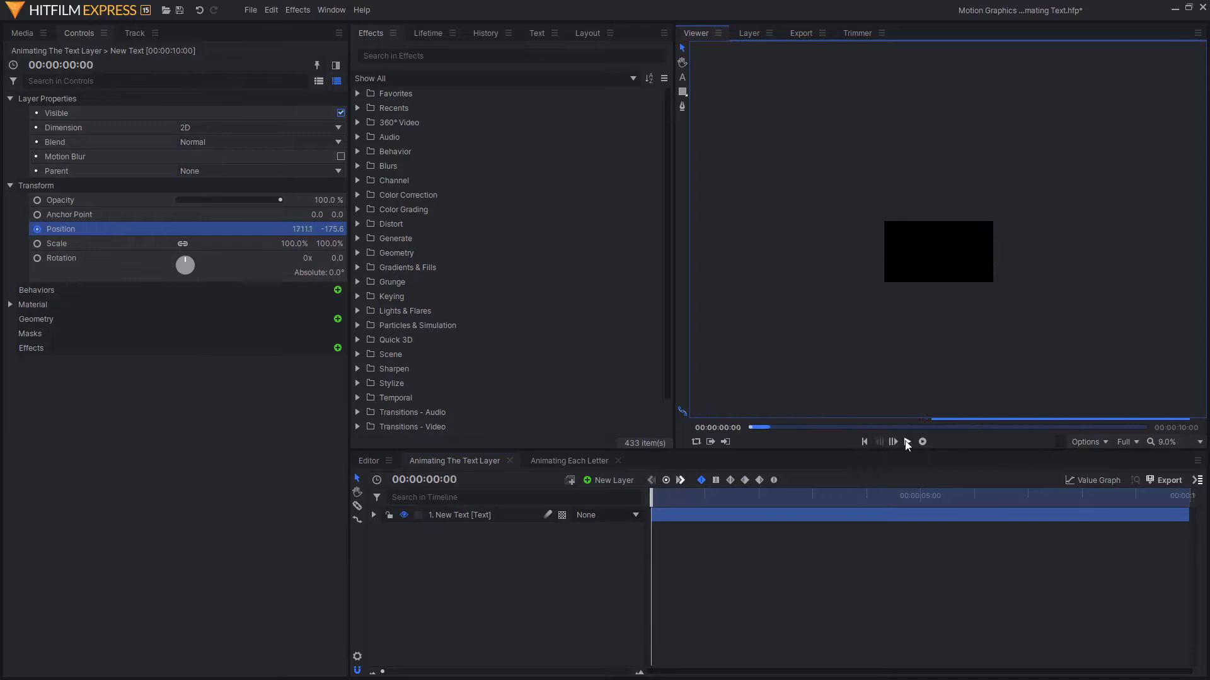
pyautogui.click(1165, 441)
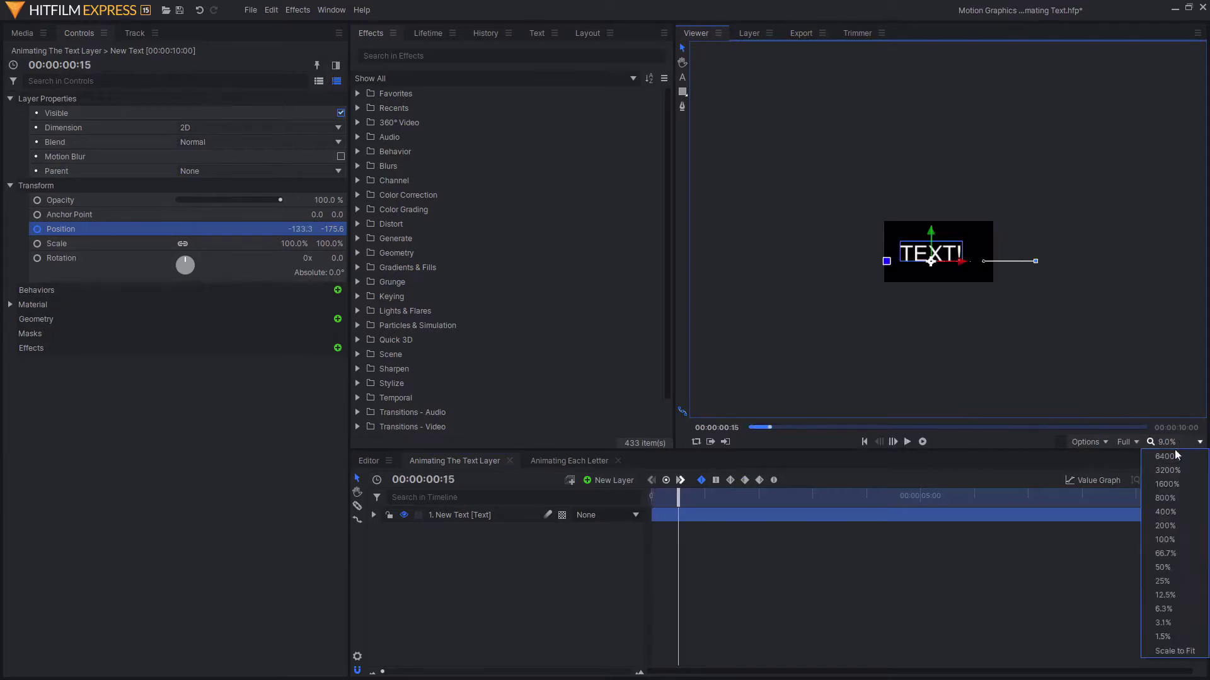
pyautogui.click(1173, 638)
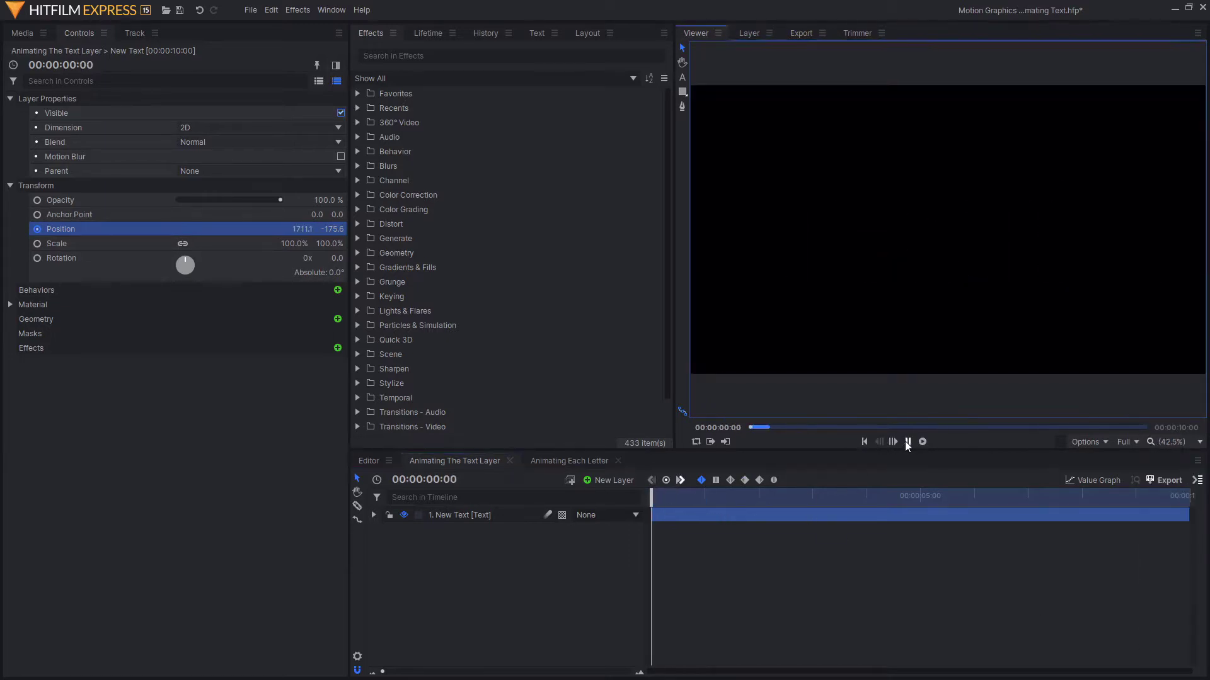
# Step: Expand the layer's transform properties and move the playhead to frame 10
pyautogui.moveTo(682, 495)
pyautogui.mouseDown()
pyautogui.moveTo(650, 496)
pyautogui.moveTo(675, 494)
pyautogui.mouseUp()
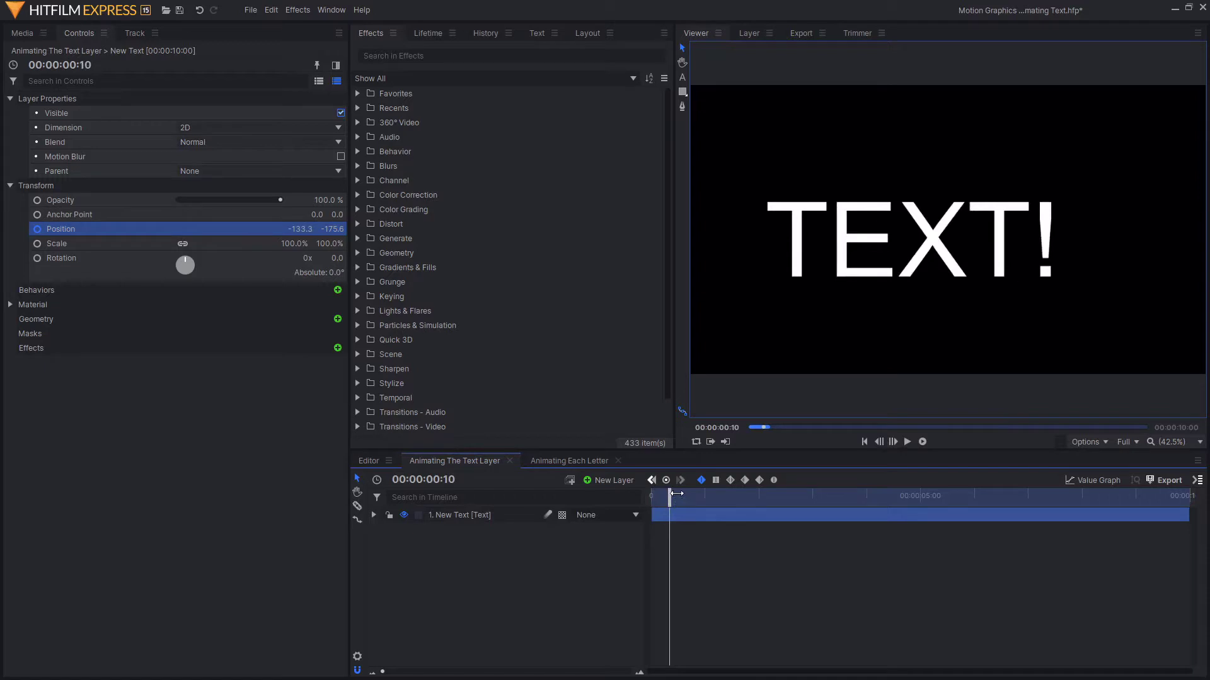
pyautogui.moveTo(669, 497); pyautogui.dragTo(665, 496)
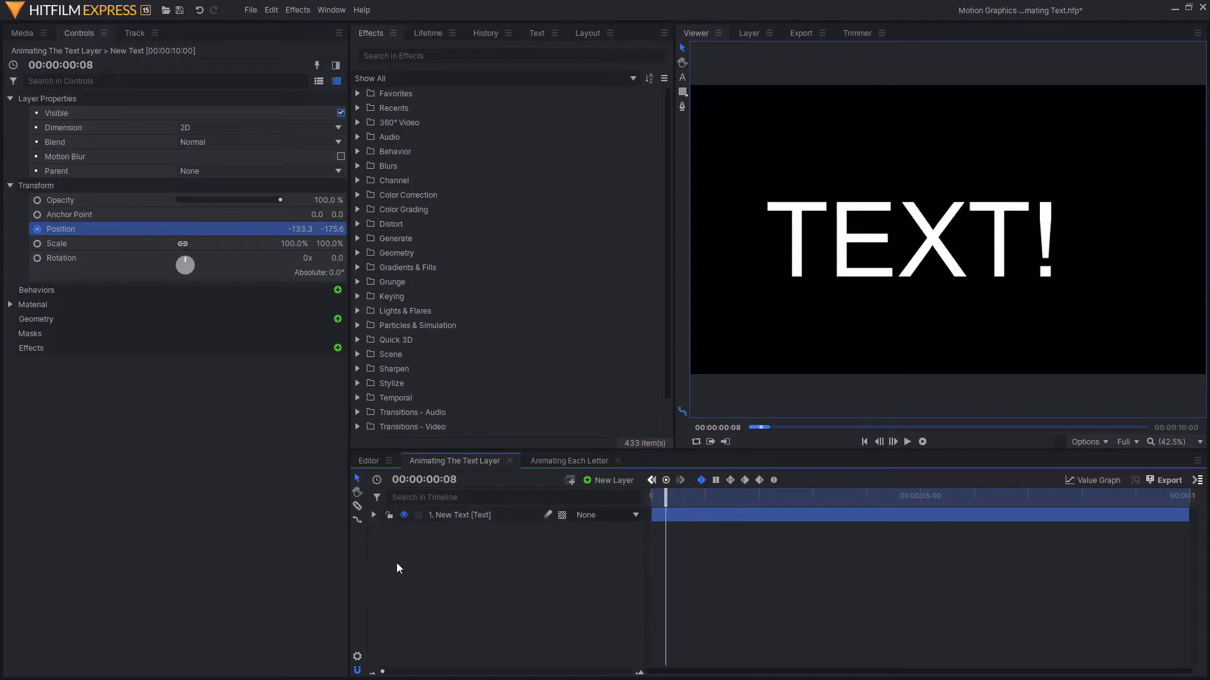
pyautogui.click(386, 529)
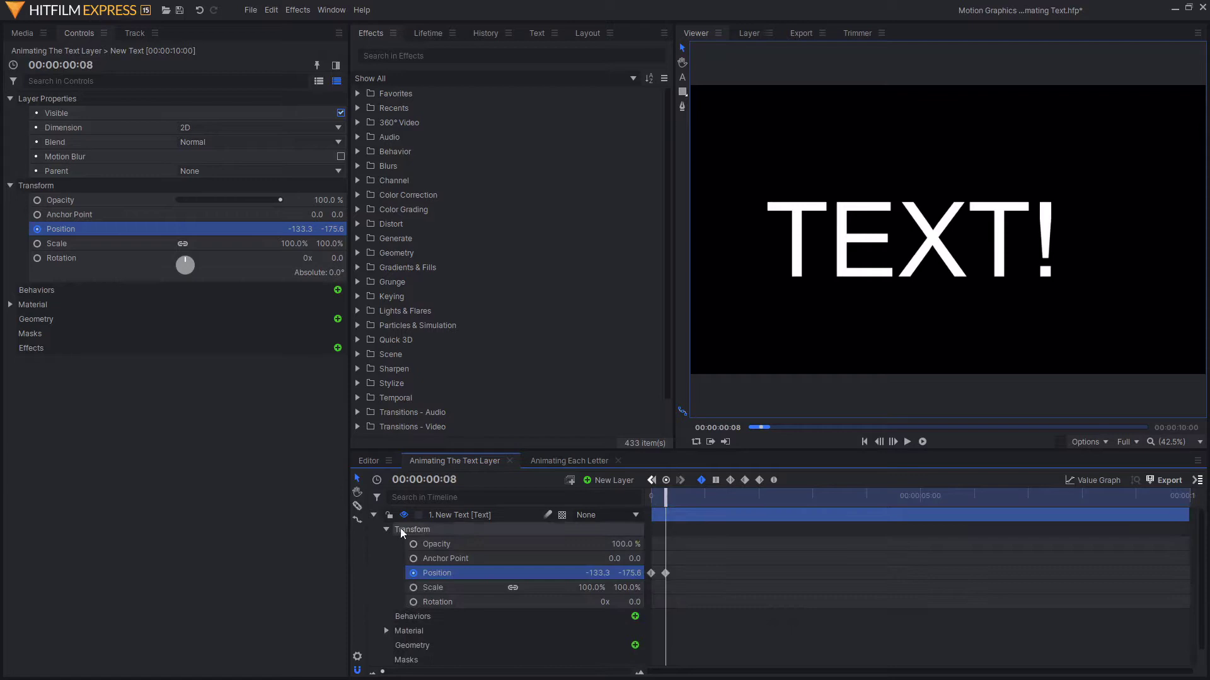
pyautogui.press('Right')
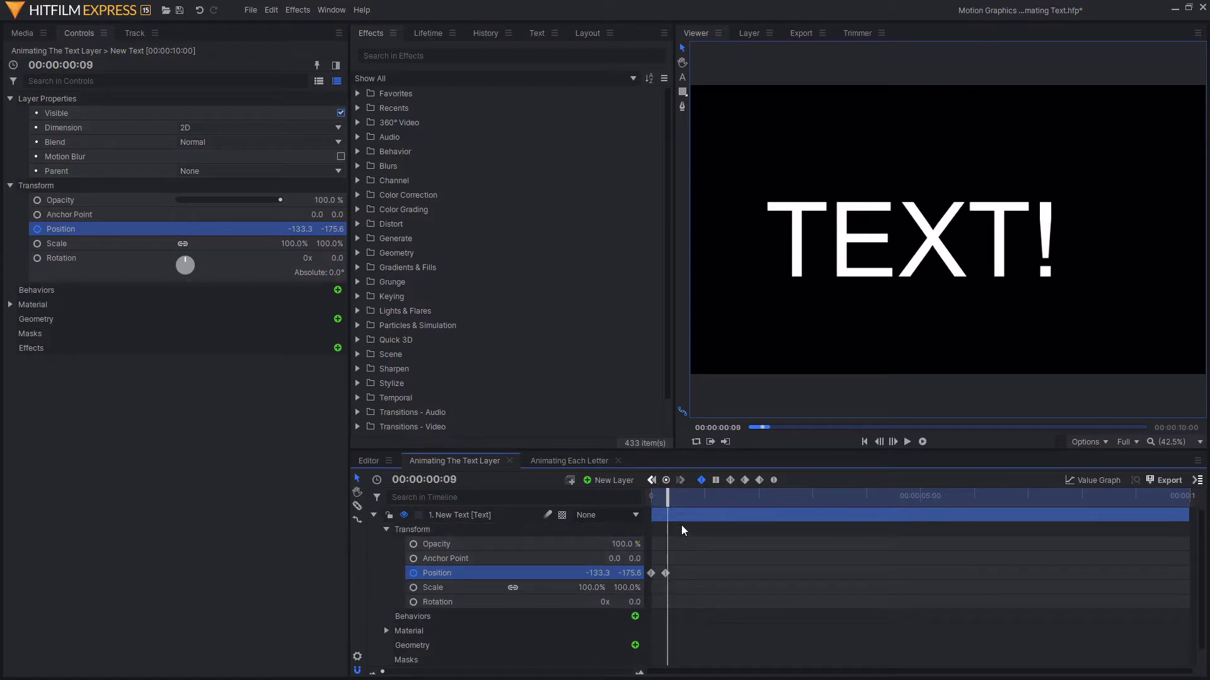
pyautogui.press('Right')
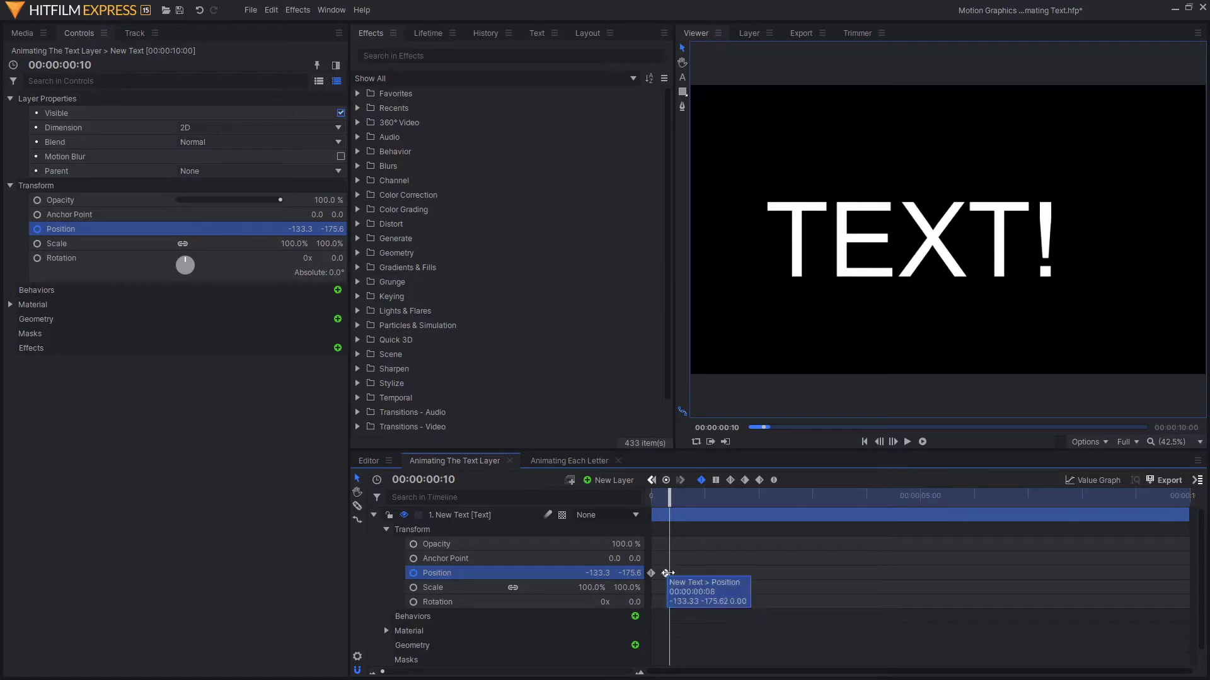
pyautogui.moveTo(659, 501); pyautogui.dragTo(669, 501)
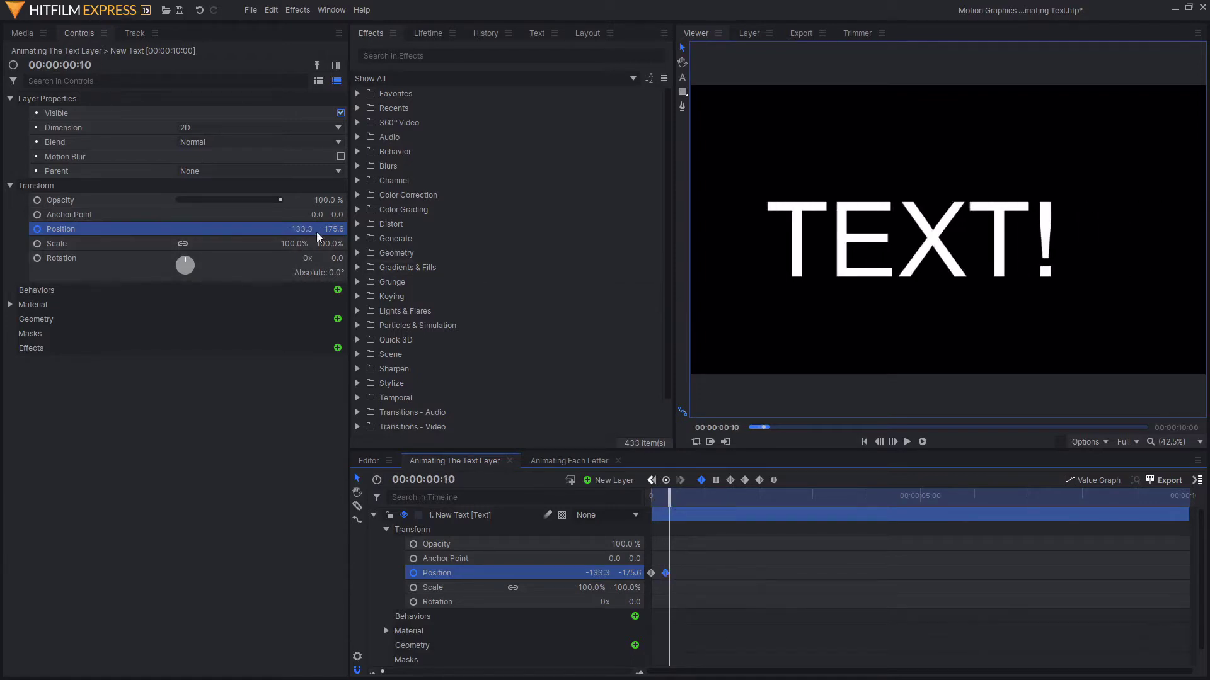
# Step: Add a frame-10 position keyframe with Position X at 0.0 and play it back
pyautogui.click(479, 515)
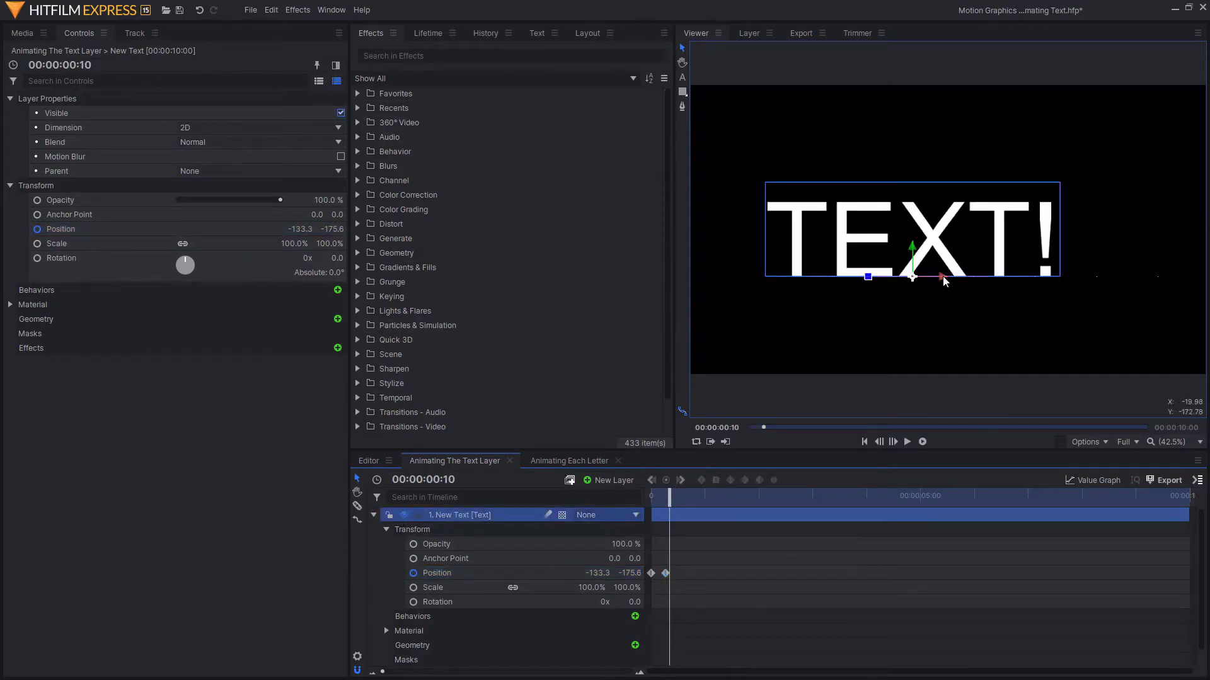
pyautogui.moveTo(944, 281); pyautogui.dragTo(985, 281)
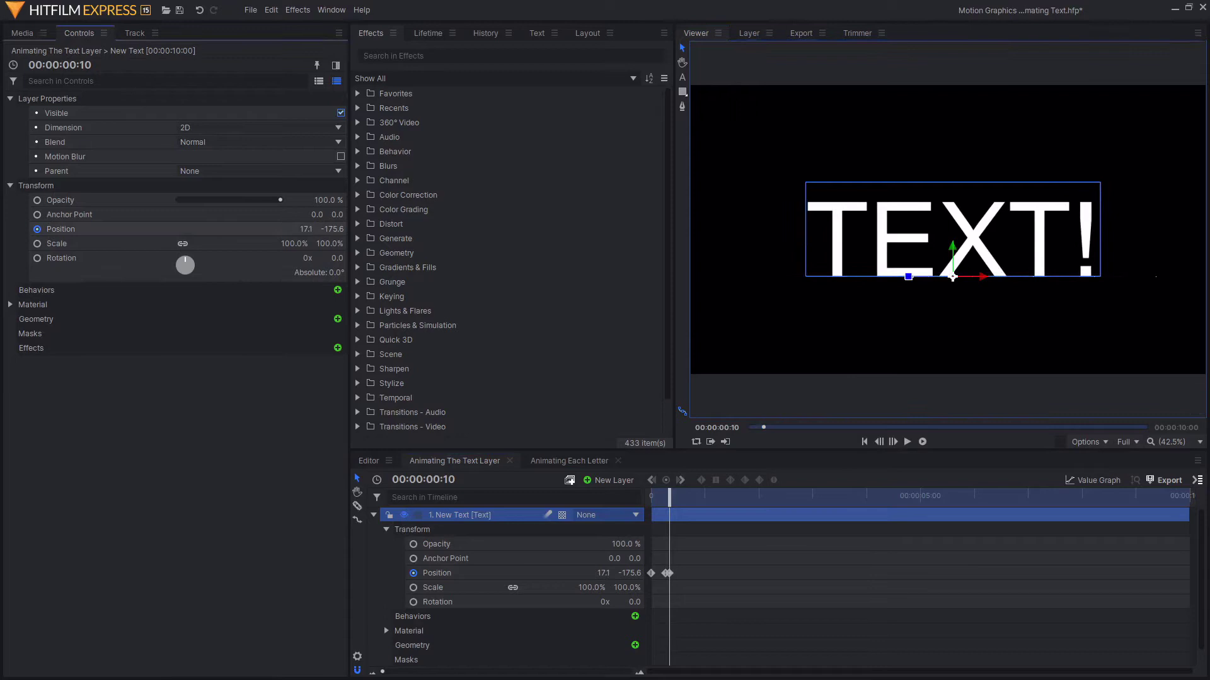
pyautogui.click(303, 229)
pyautogui.write('0')
pyautogui.press('Return')
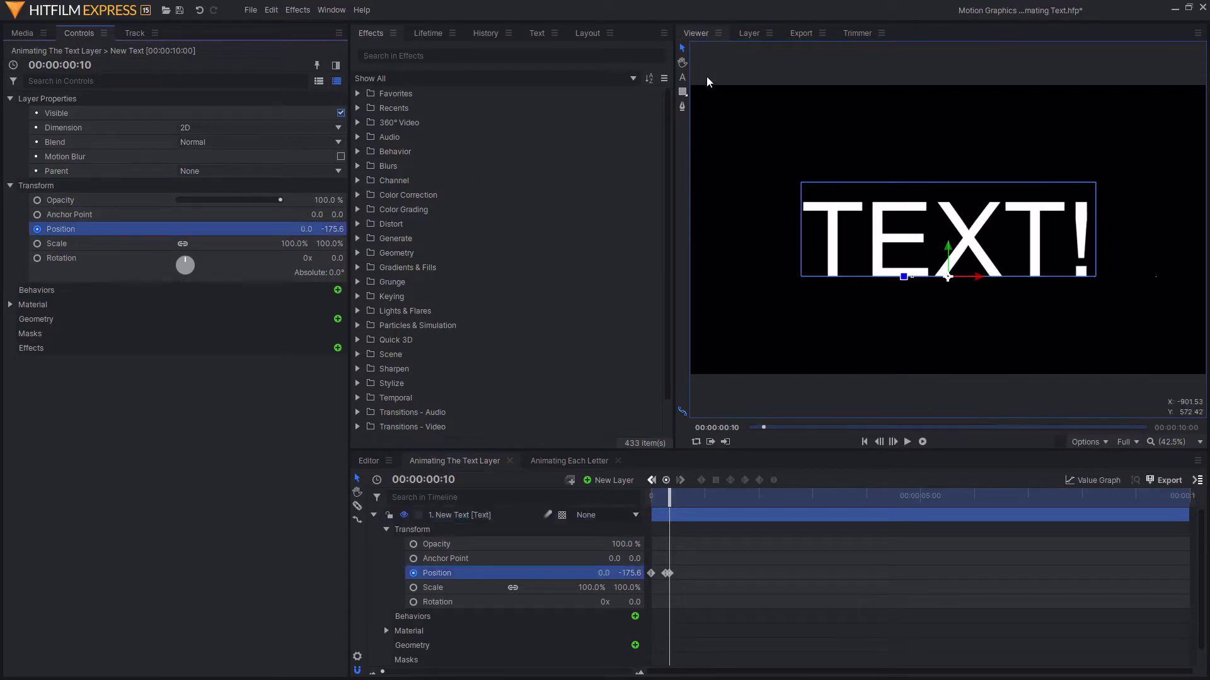
pyautogui.click(670, 514)
pyautogui.click(922, 442)
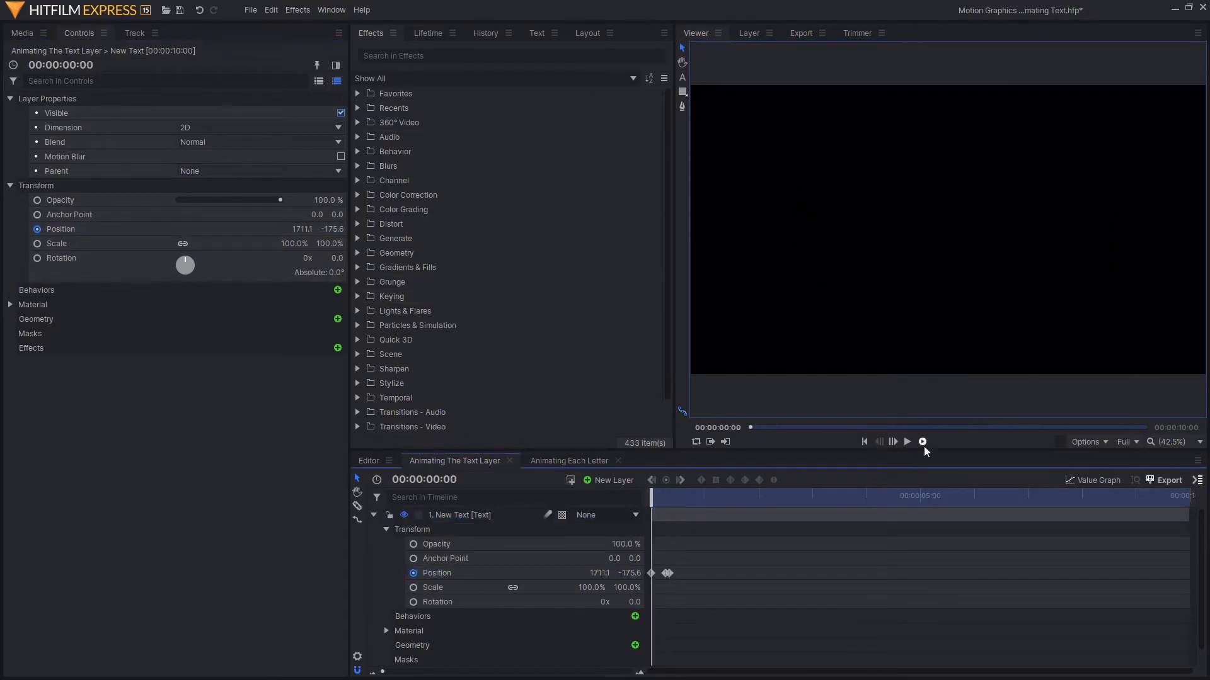
# Step: Replay the slide-in animation from the first frame
pyautogui.click(864, 441)
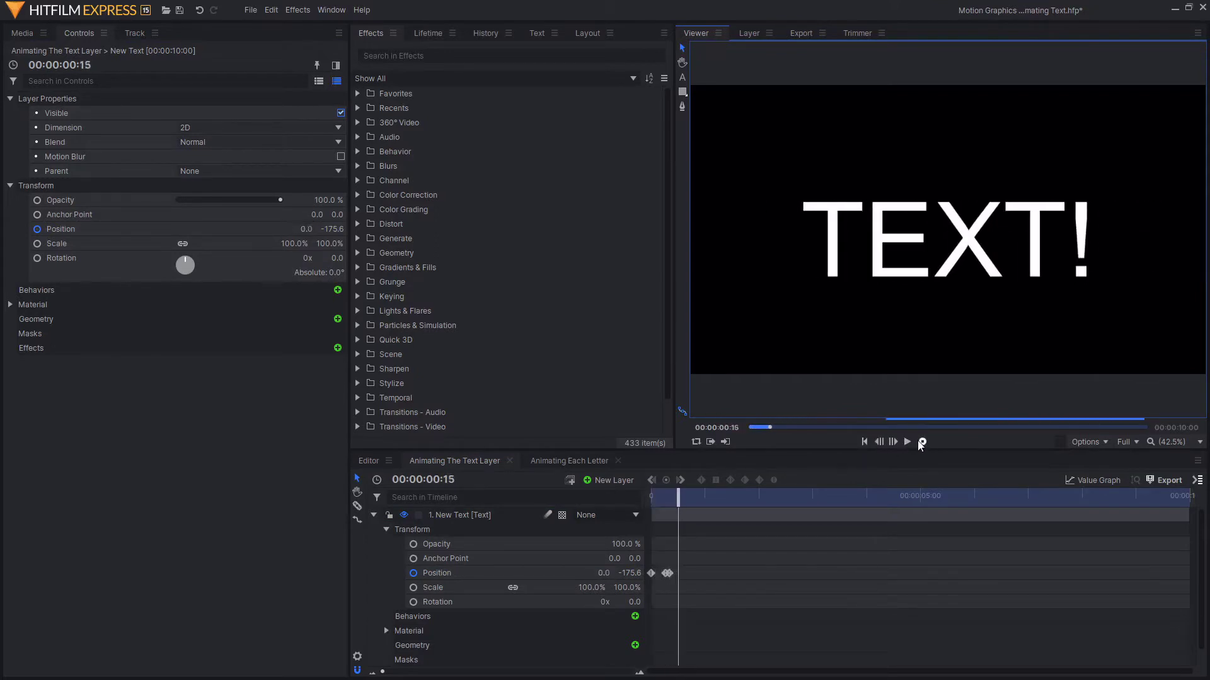
pyautogui.click(865, 441)
pyautogui.click(897, 442)
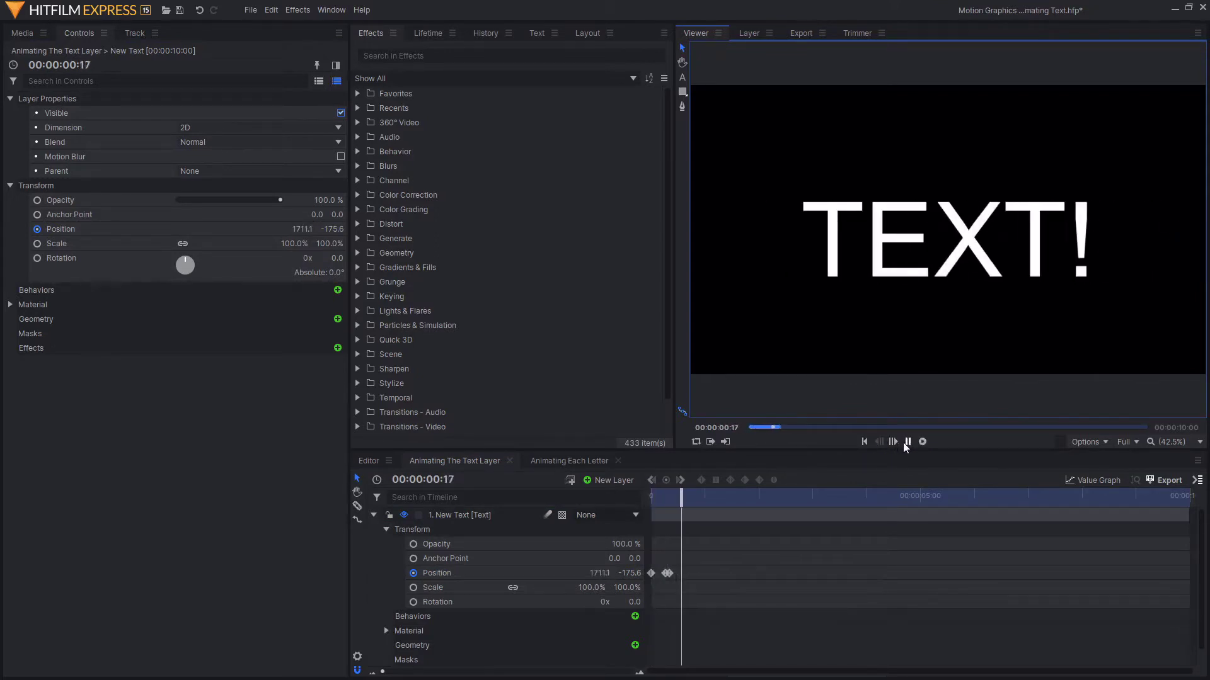
pyautogui.click(865, 442)
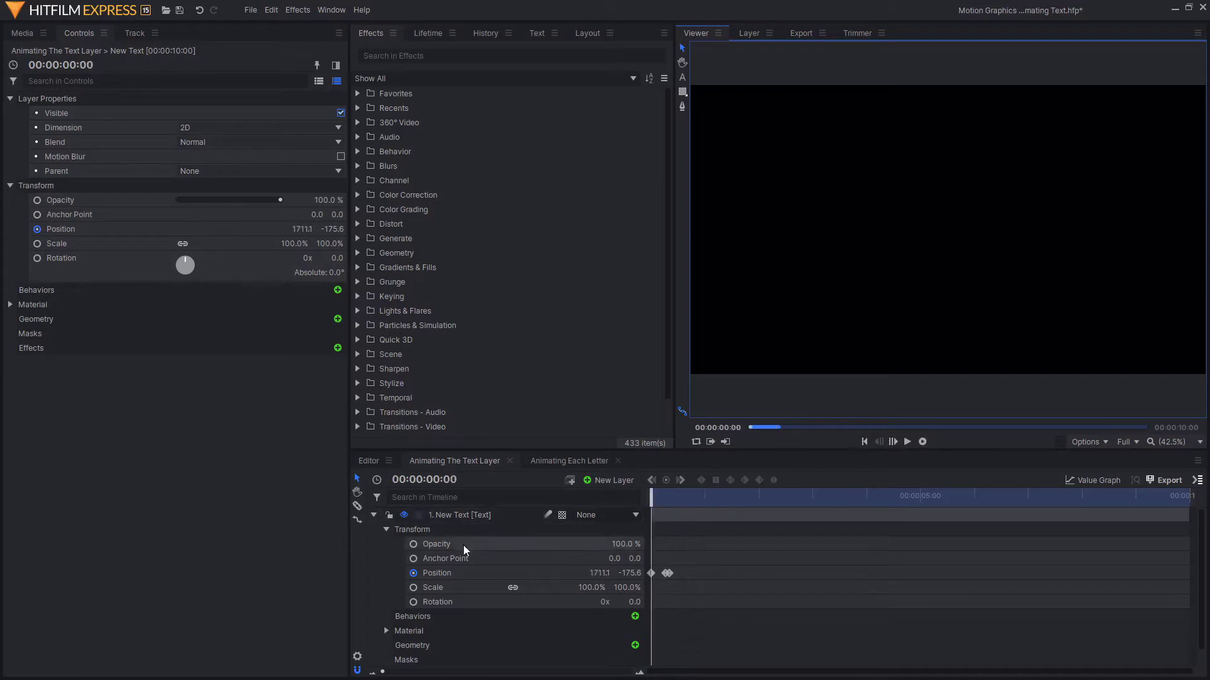
# Step: Enable motion blur on the New Text layer and replay the blurred slide-in
pyautogui.click(558, 518)
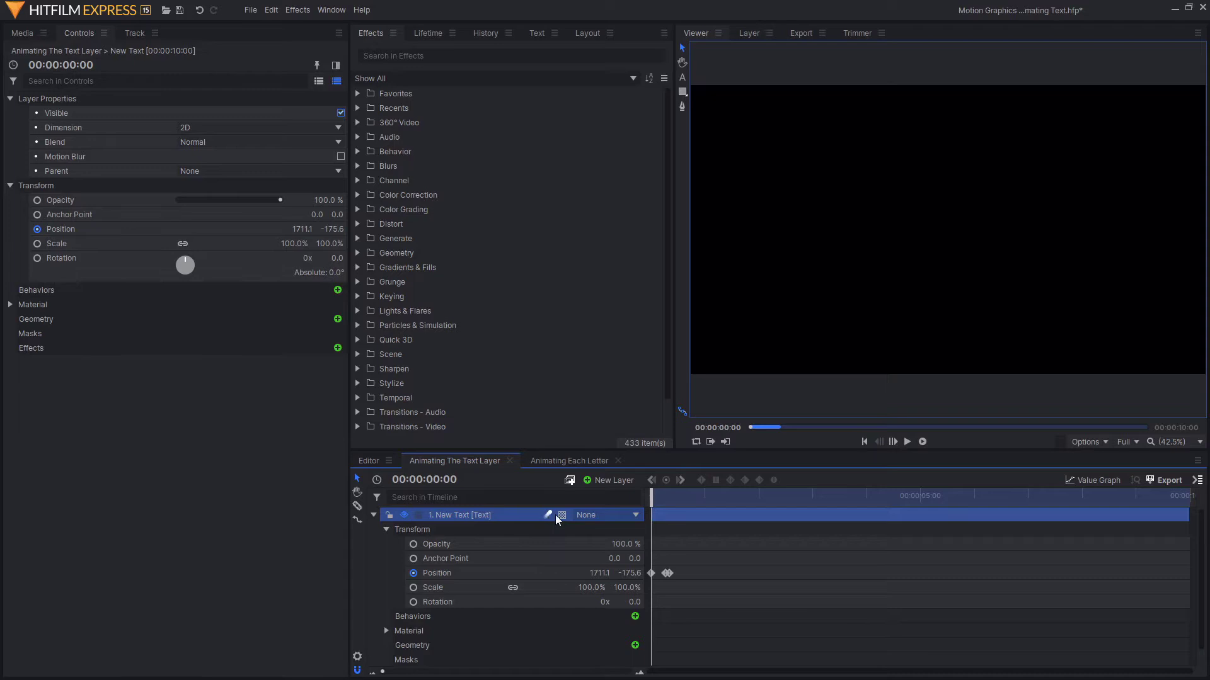
pyautogui.click(548, 515)
pyautogui.click(923, 442)
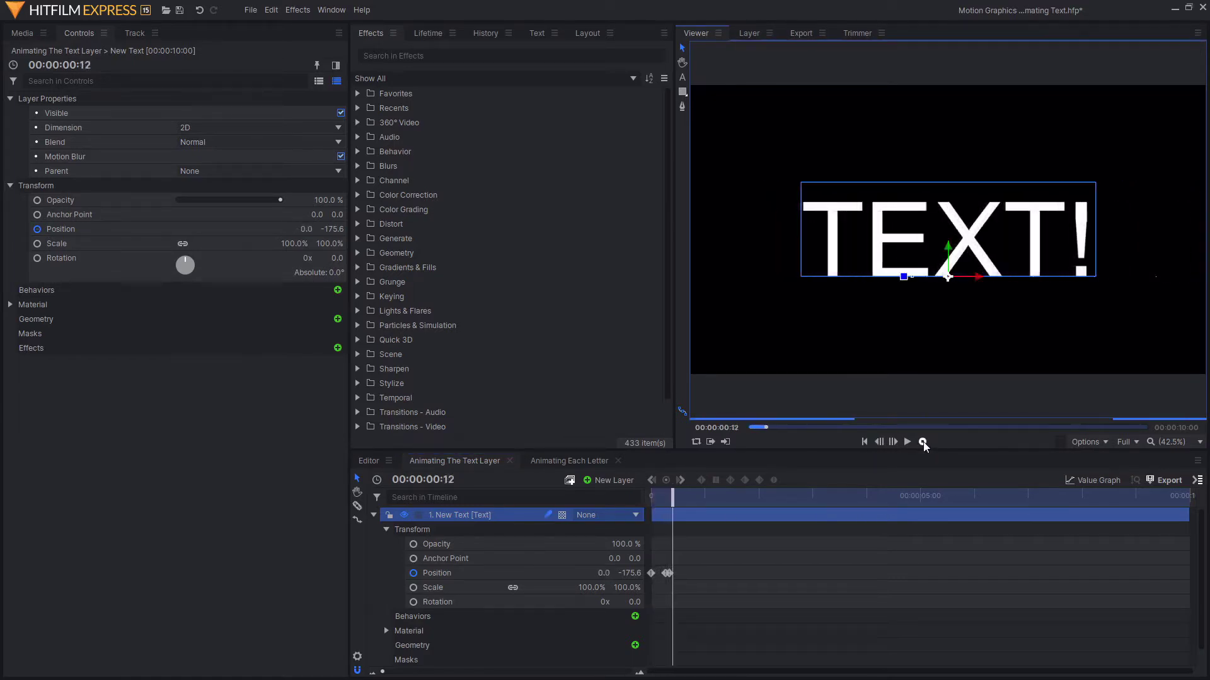
pyautogui.click(907, 442)
pyautogui.click(907, 442)
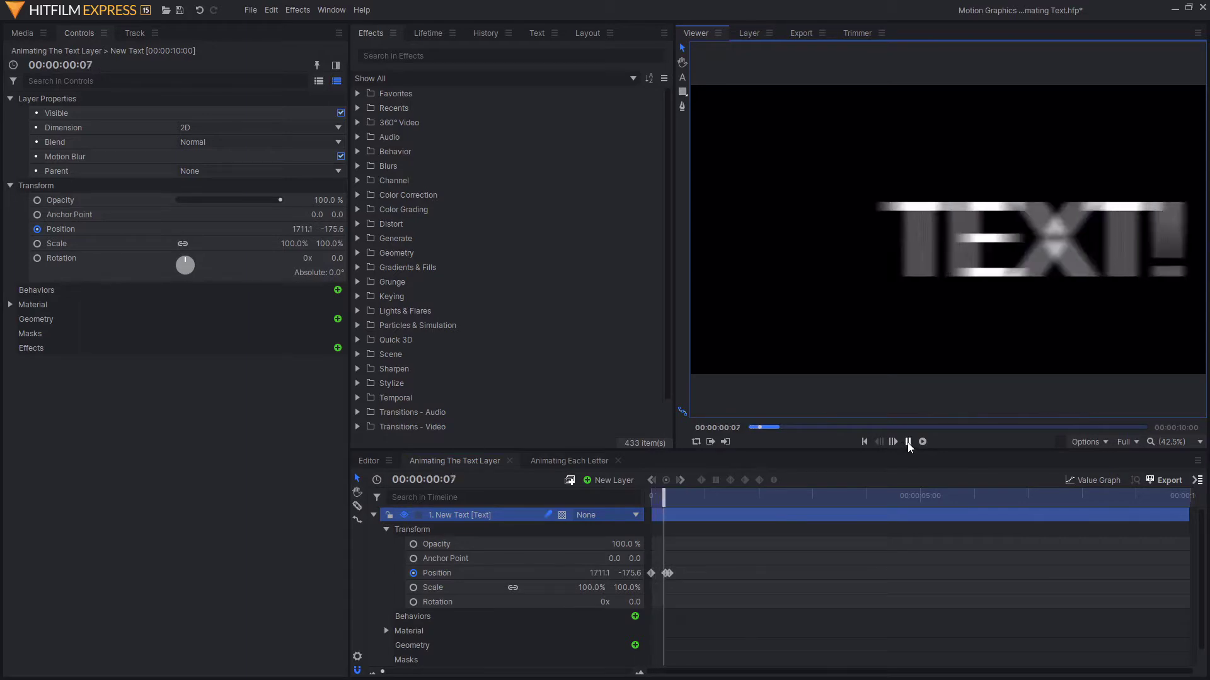
pyautogui.click(907, 442)
pyautogui.click(907, 441)
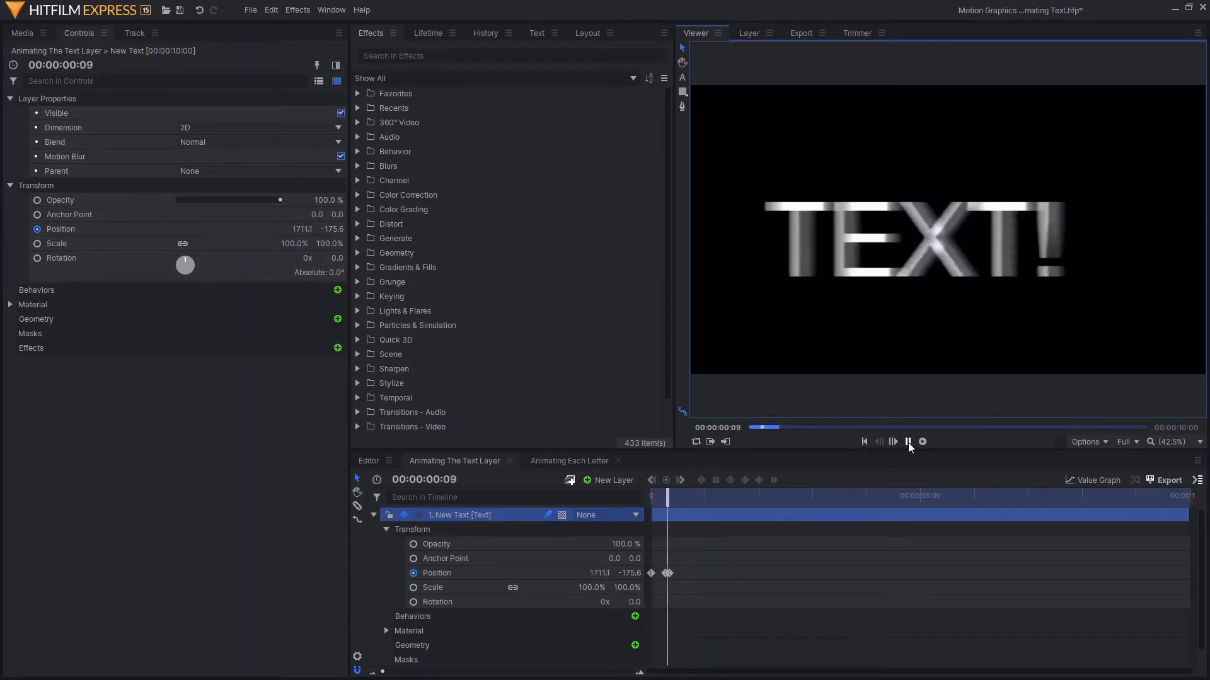
# Step: Set both Position keyframes to Smooth interpolation
pyautogui.moveTo(691, 550); pyautogui.dragTo(644, 612)
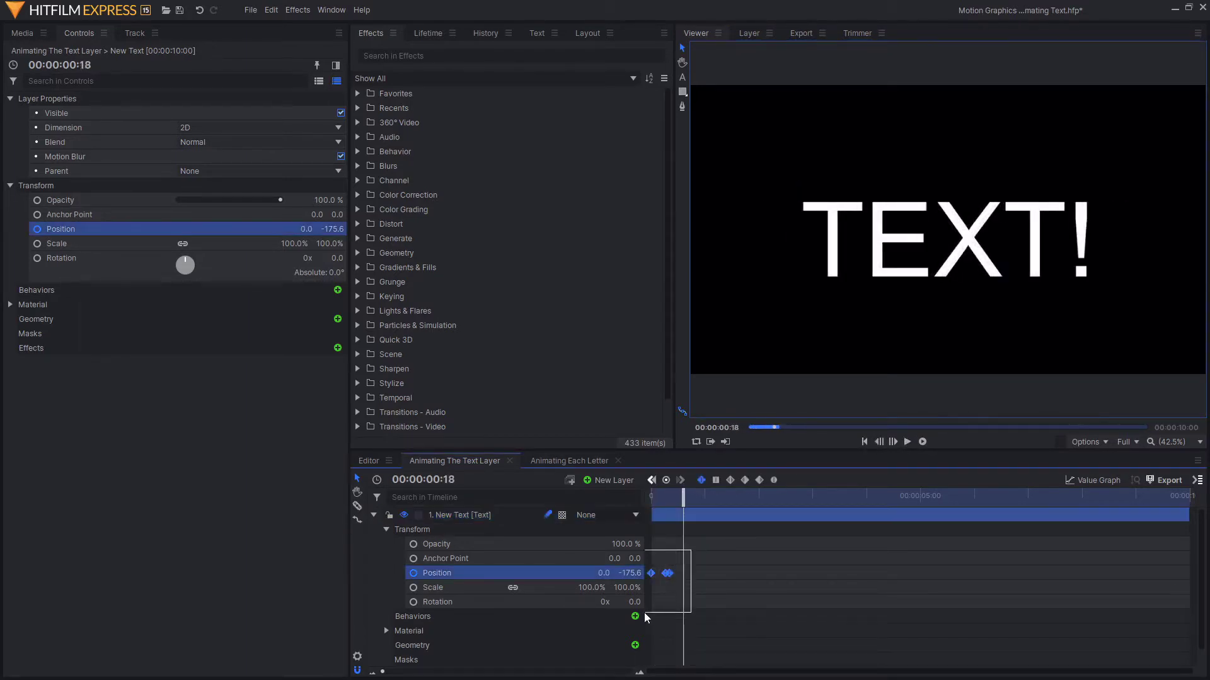
pyautogui.click(729, 481)
pyautogui.click(922, 441)
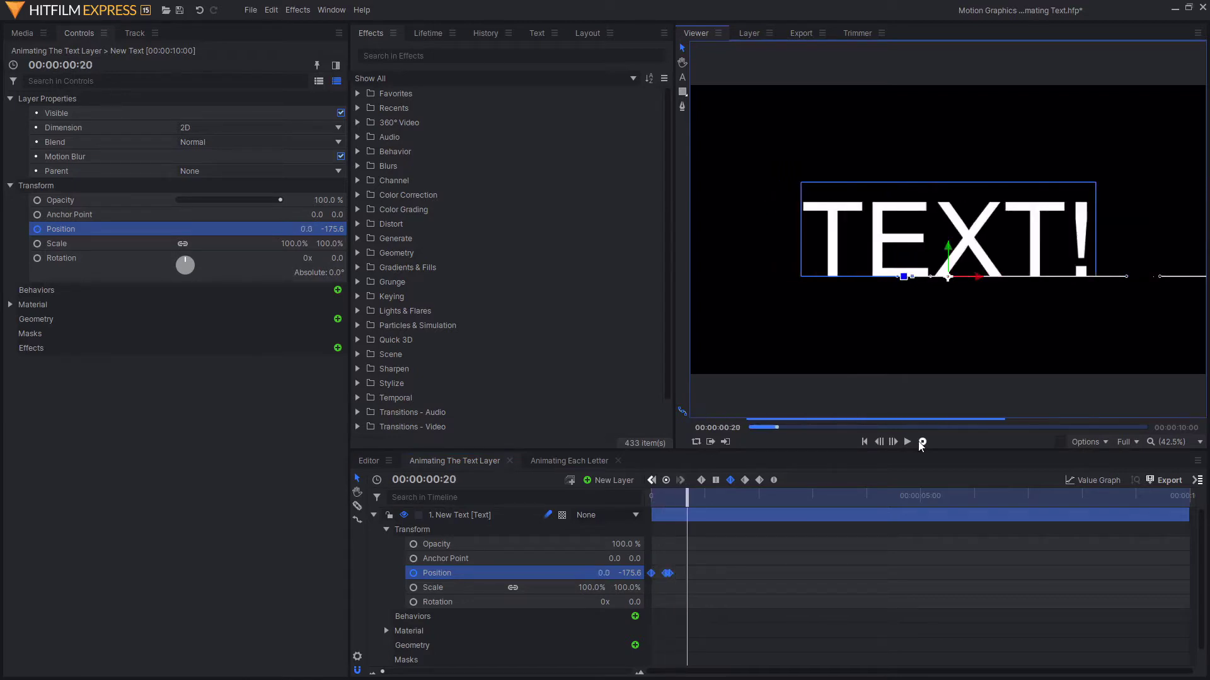
# Step: Replay the eased slide-in several times, then stop playback
pyautogui.click(907, 441)
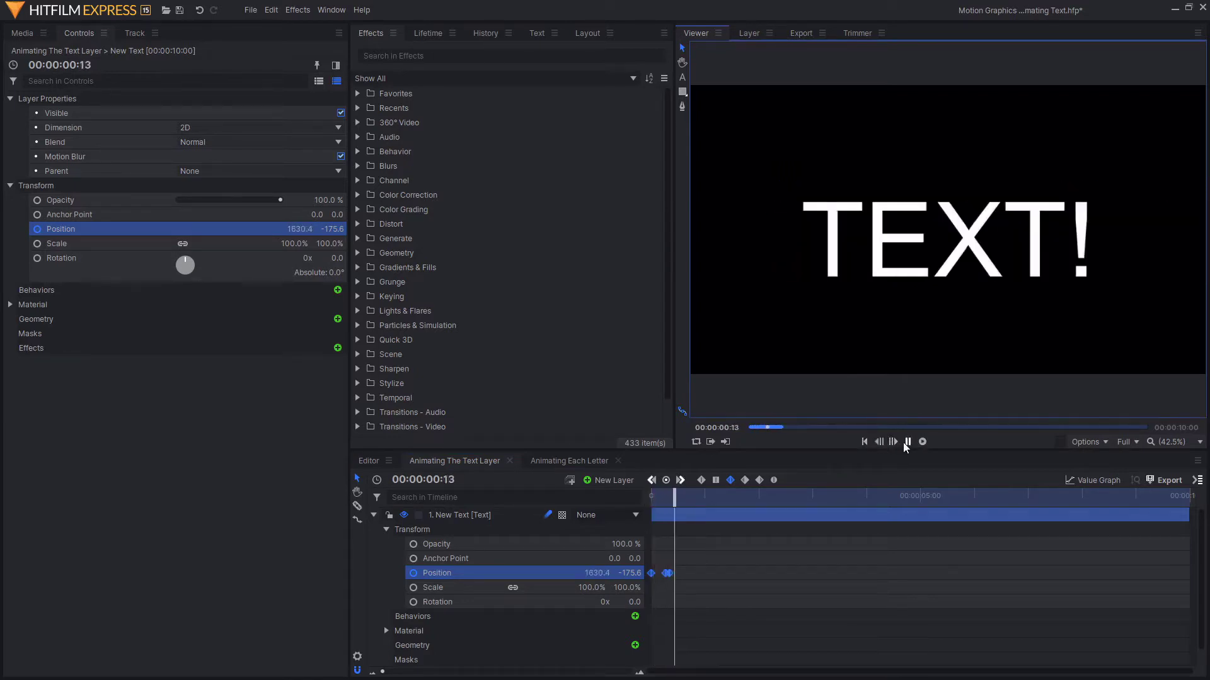
pyautogui.click(907, 442)
pyautogui.click(907, 441)
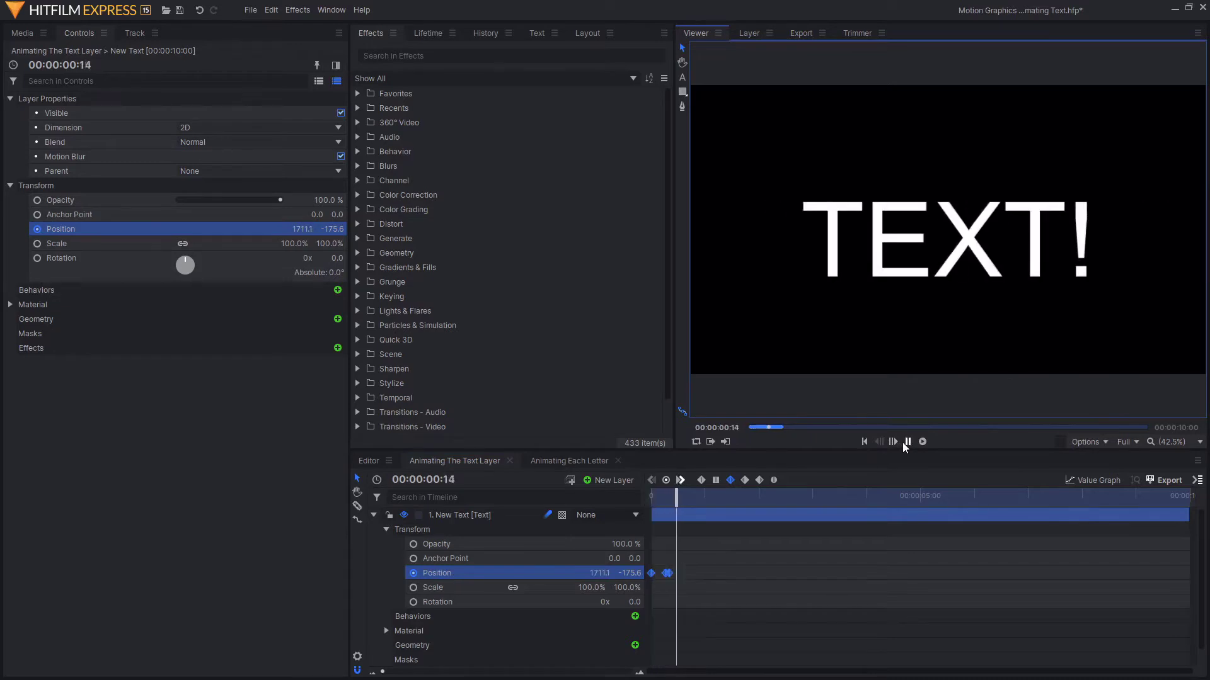
pyautogui.click(908, 441)
pyautogui.click(907, 442)
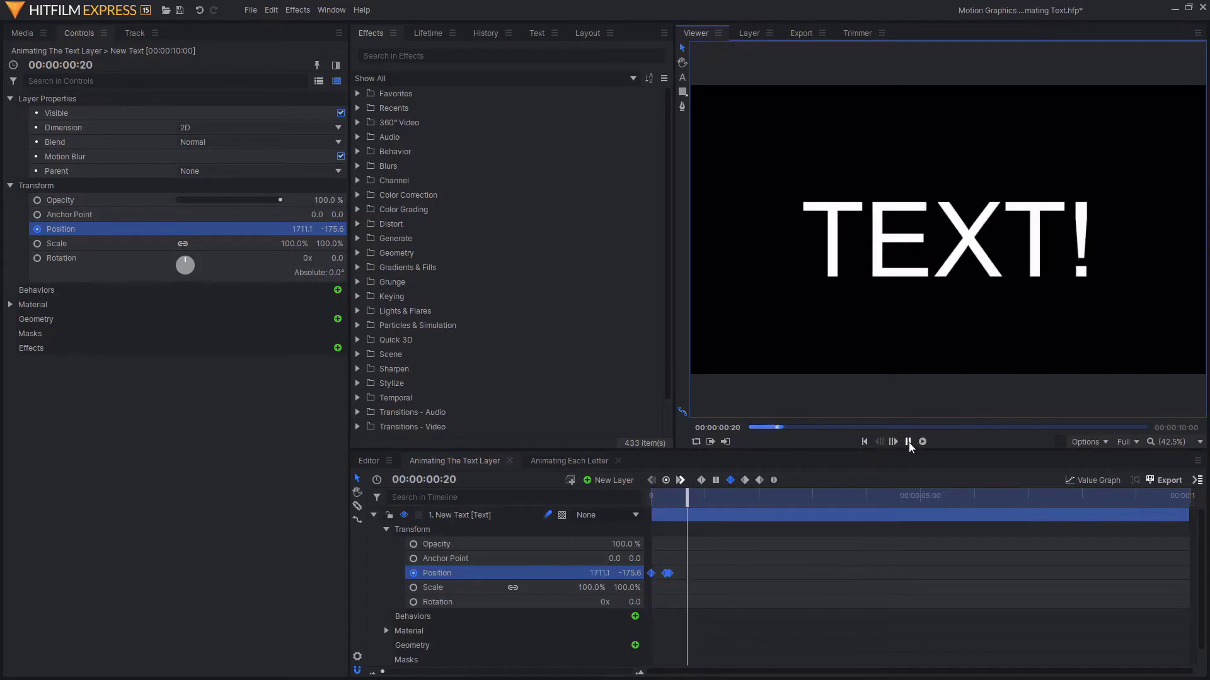
# Step: Collapse the text layer and switch it to a 3D Plane
pyautogui.click(374, 516)
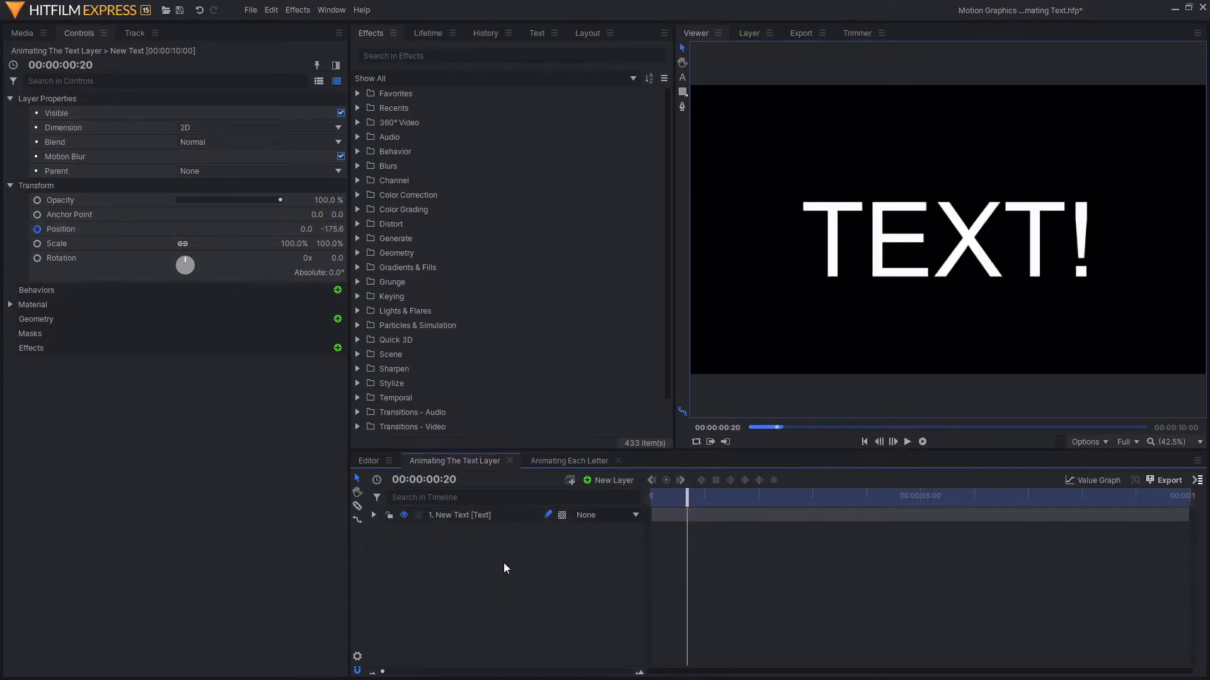
pyautogui.click(562, 515)
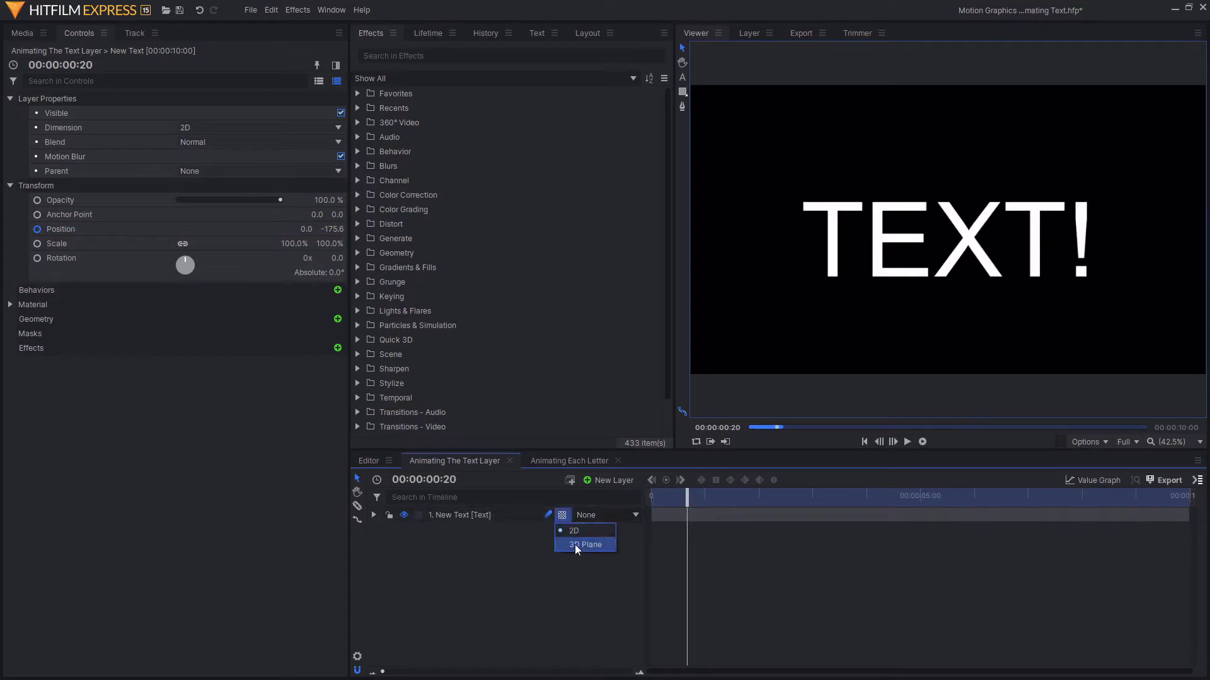
pyautogui.click(575, 544)
pyautogui.click(483, 533)
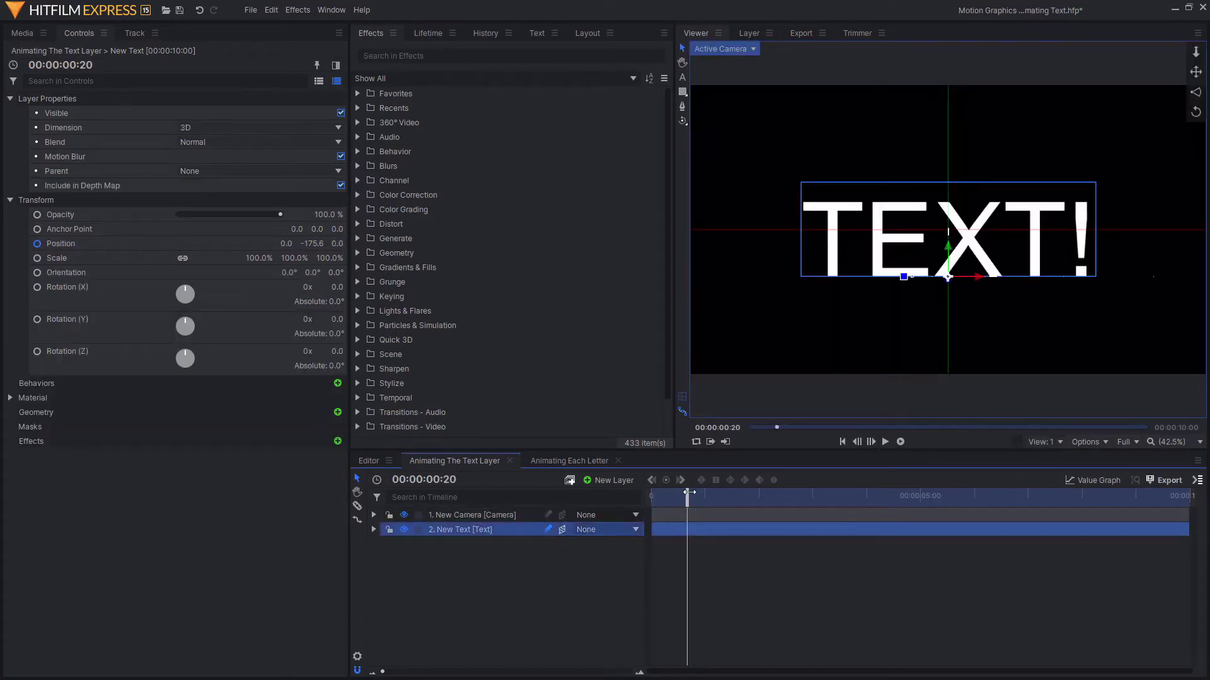
pyautogui.moveTo(689, 492)
pyautogui.mouseDown()
pyautogui.moveTo(655, 494)
pyautogui.moveTo(671, 498)
pyautogui.mouseUp()
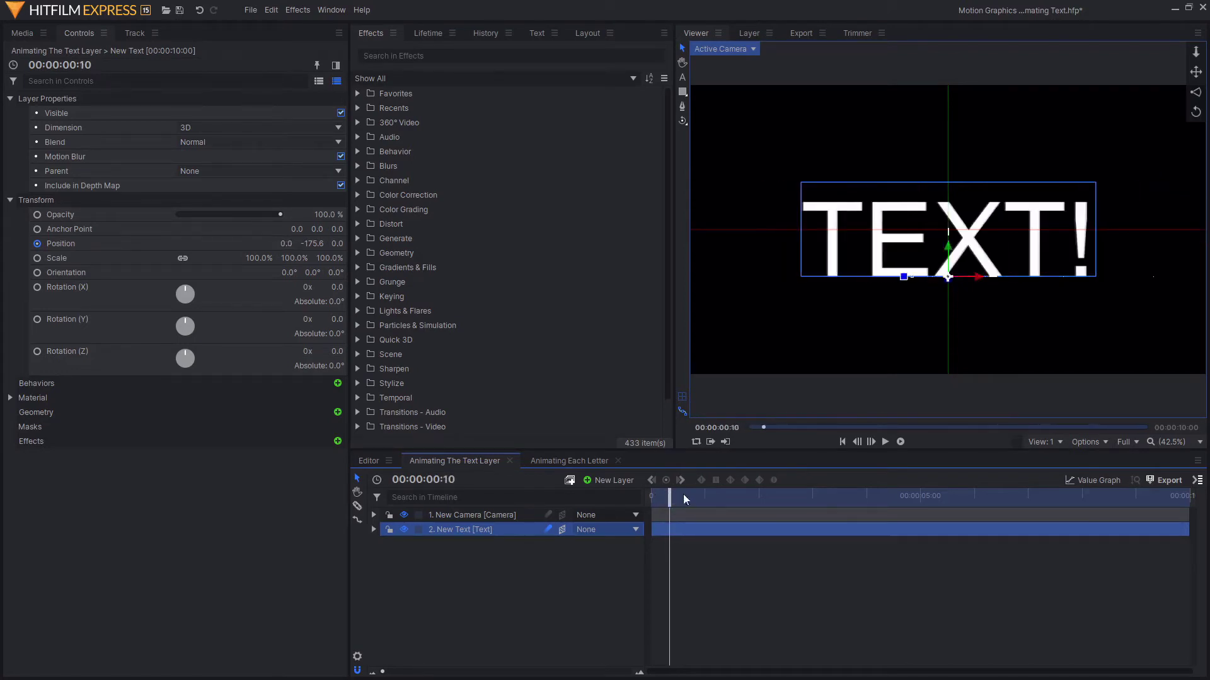
# Step: Key Rotation (Y) at 67° at frame 4 and 0° at frame 9
pyautogui.click(374, 529)
pyautogui.scroll(-3, 598, 567)
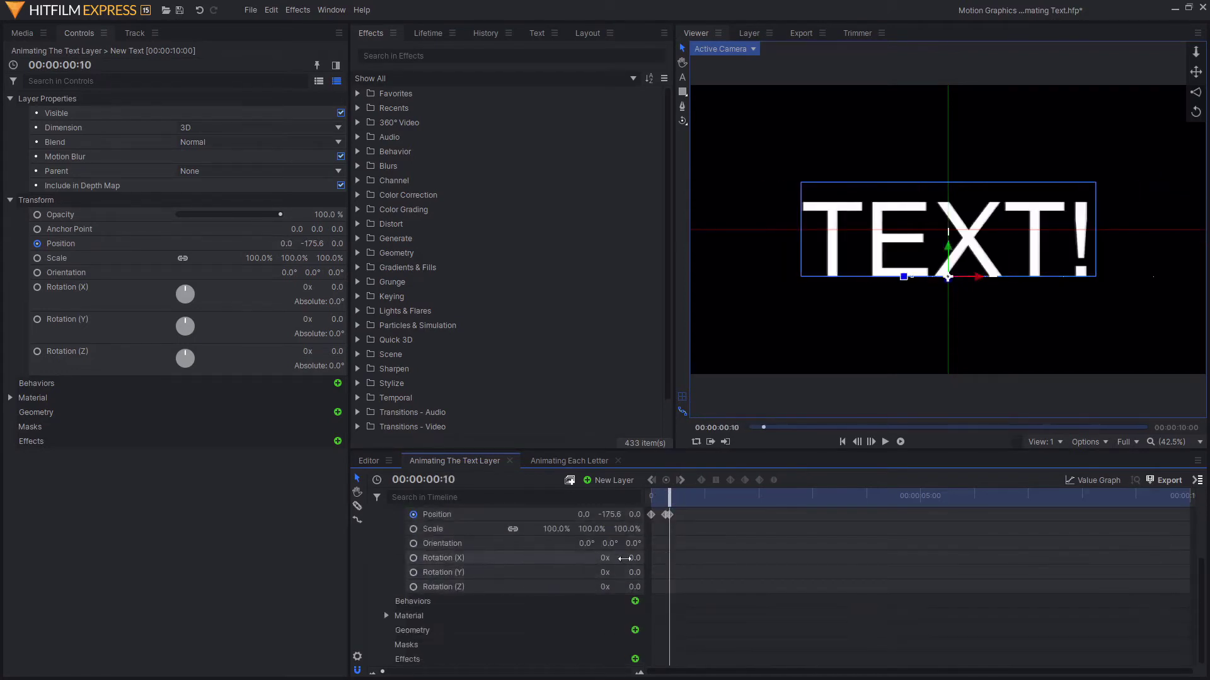
pyautogui.moveTo(634, 571); pyautogui.dragTo(676, 570)
pyautogui.moveTo(669, 498); pyautogui.dragTo(658, 499)
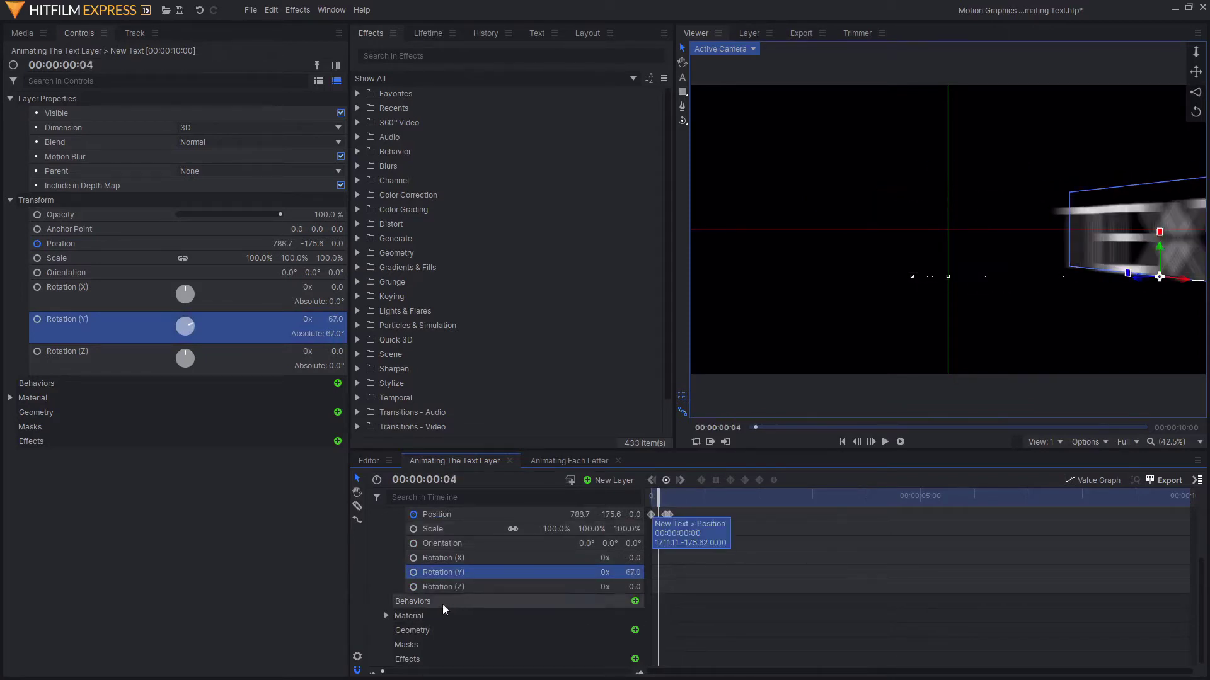
pyautogui.click(413, 572)
pyautogui.moveTo(658, 497); pyautogui.dragTo(663, 498)
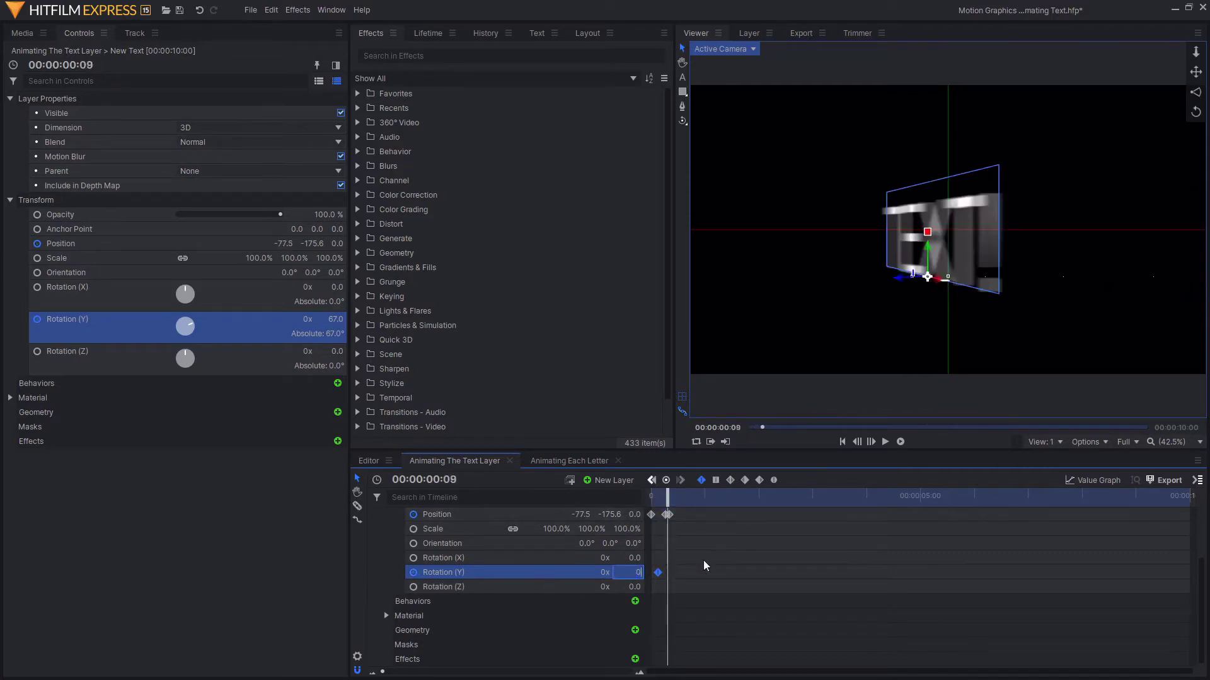
pyautogui.press('Return')
# Step: Play back the swivelling slide-in several times and inspect frame 12
pyautogui.click(900, 441)
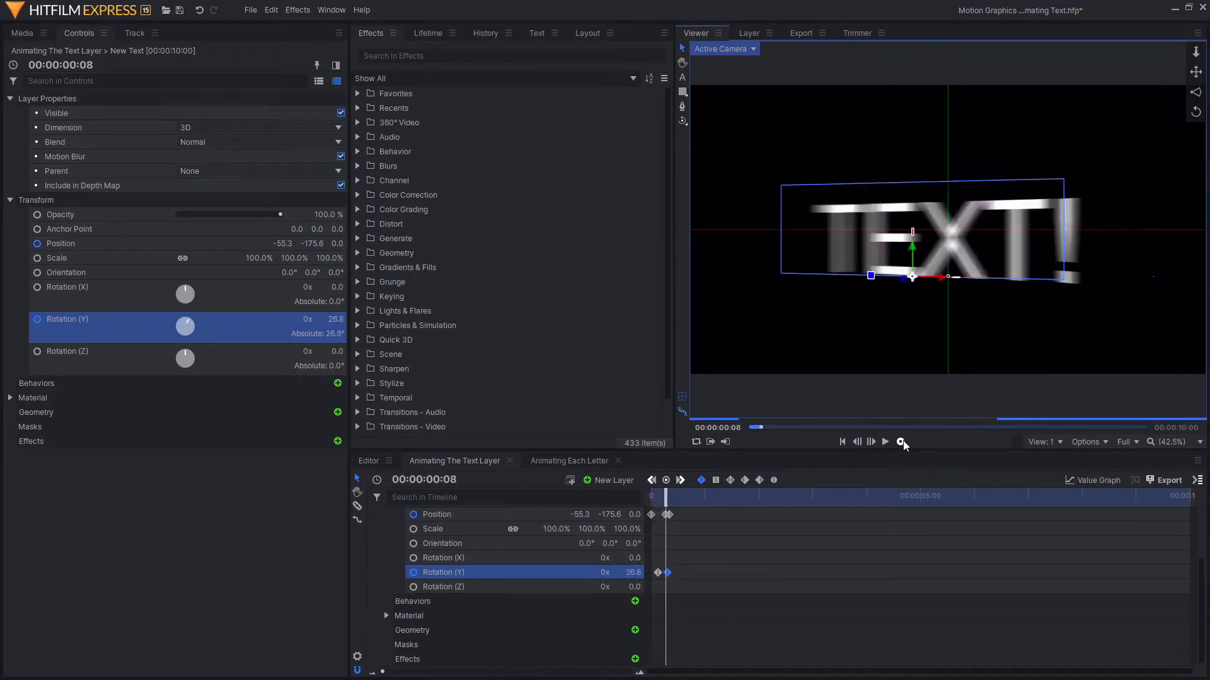
pyautogui.click(844, 441)
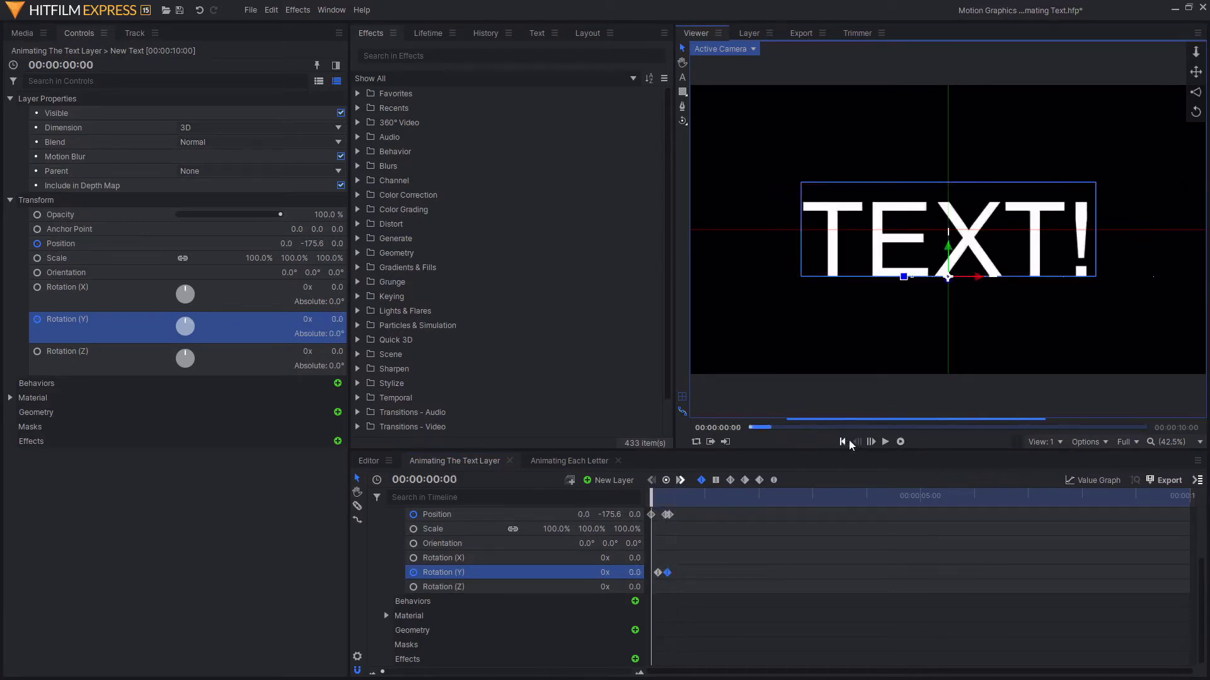
pyautogui.click(885, 441)
pyautogui.click(844, 443)
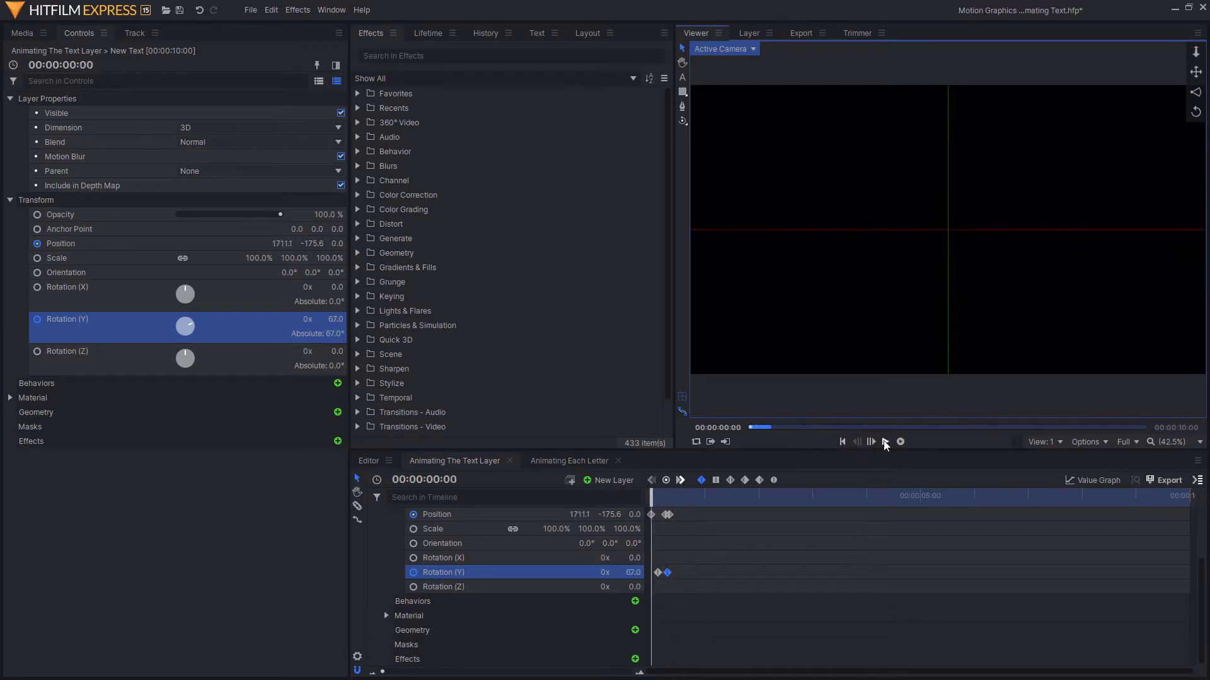
pyautogui.click(885, 442)
pyautogui.click(848, 442)
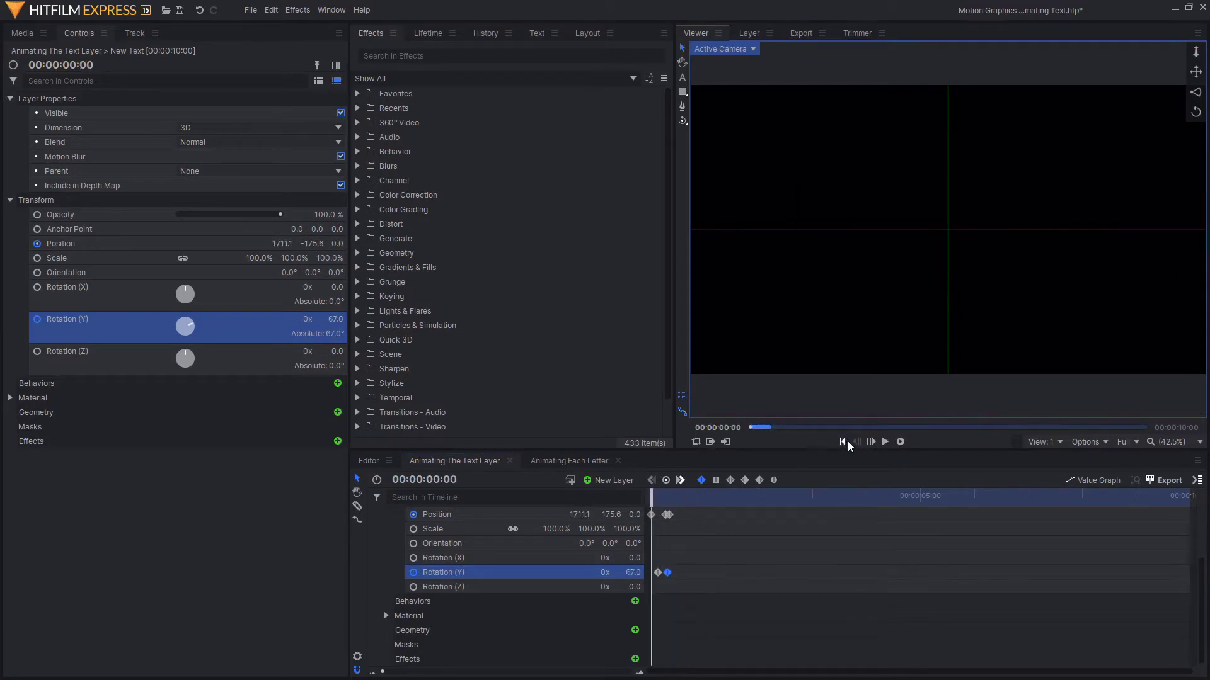
pyautogui.click(886, 442)
pyautogui.moveTo(686, 496); pyautogui.dragTo(669, 496)
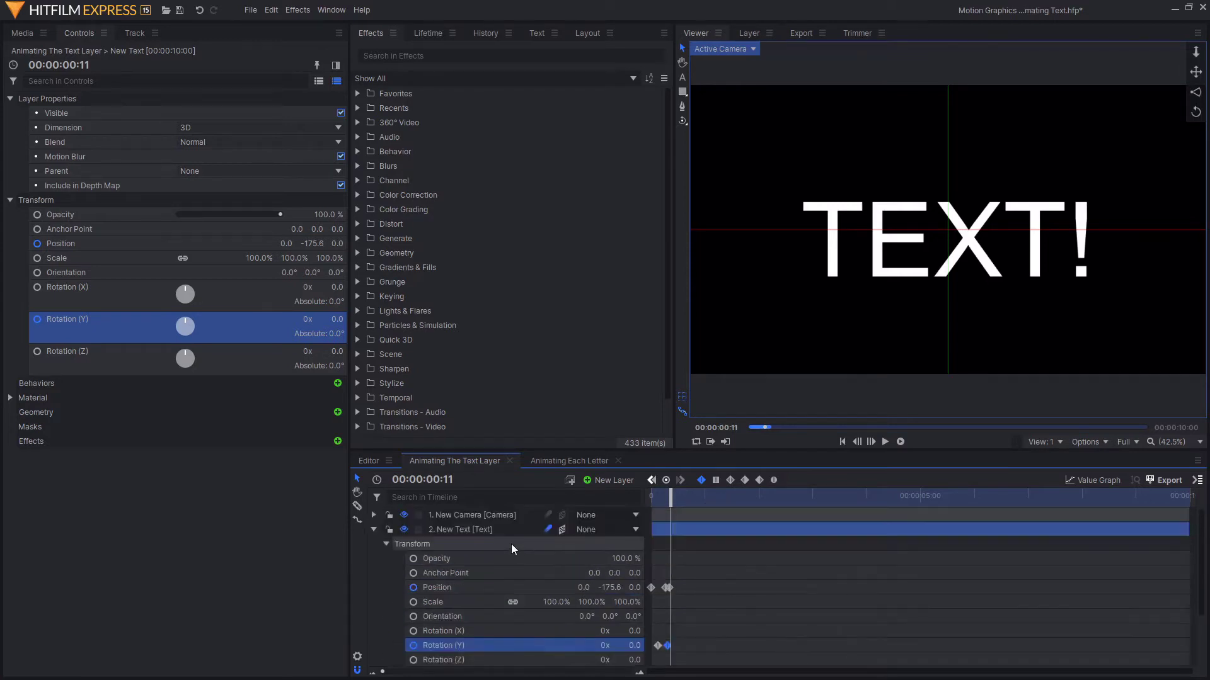
# Step: Collapse the New Text layer and open the Animating Each Letter composition
pyautogui.click(374, 530)
pyautogui.click(445, 579)
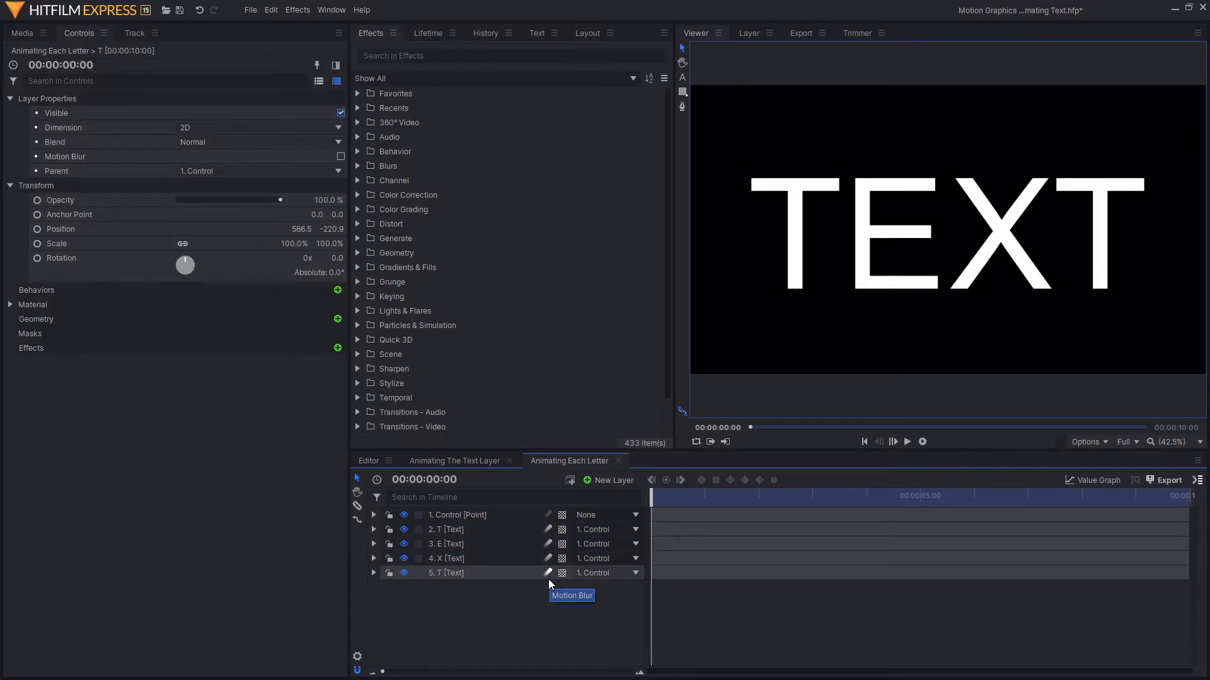
# Step: Inspect the letter parenting by test-moving the Control point, then undo the move
pyautogui.moveTo(540, 626); pyautogui.dragTo(462, 534)
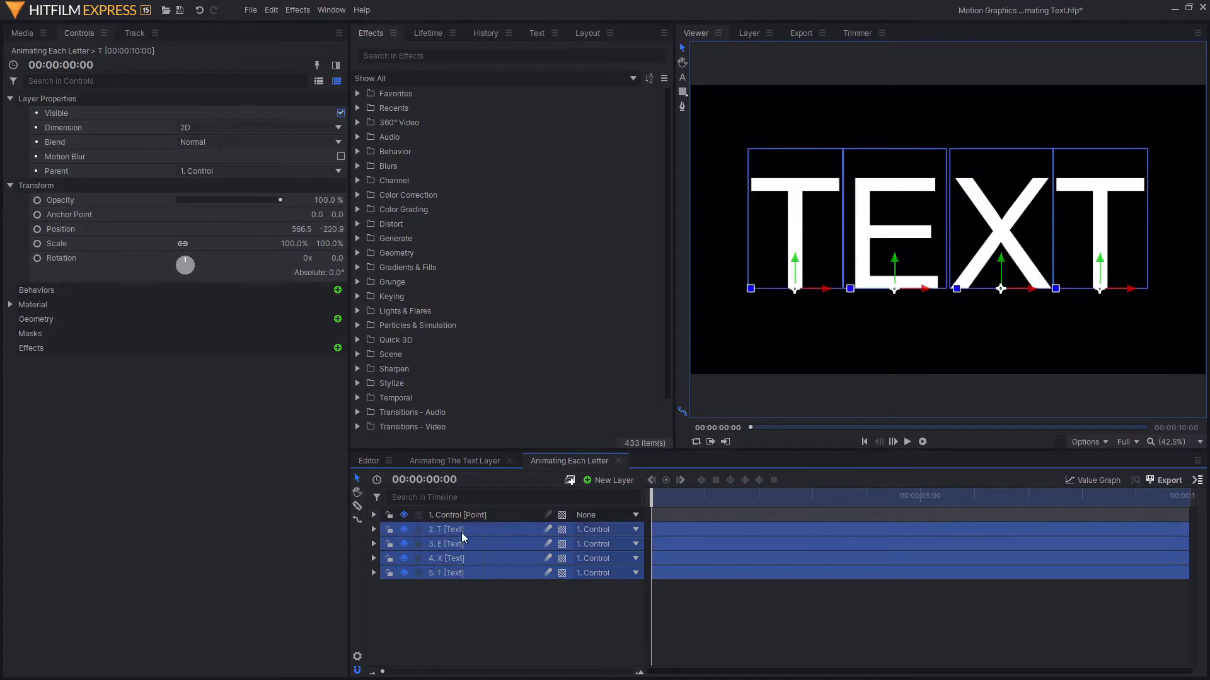
pyautogui.click(488, 574)
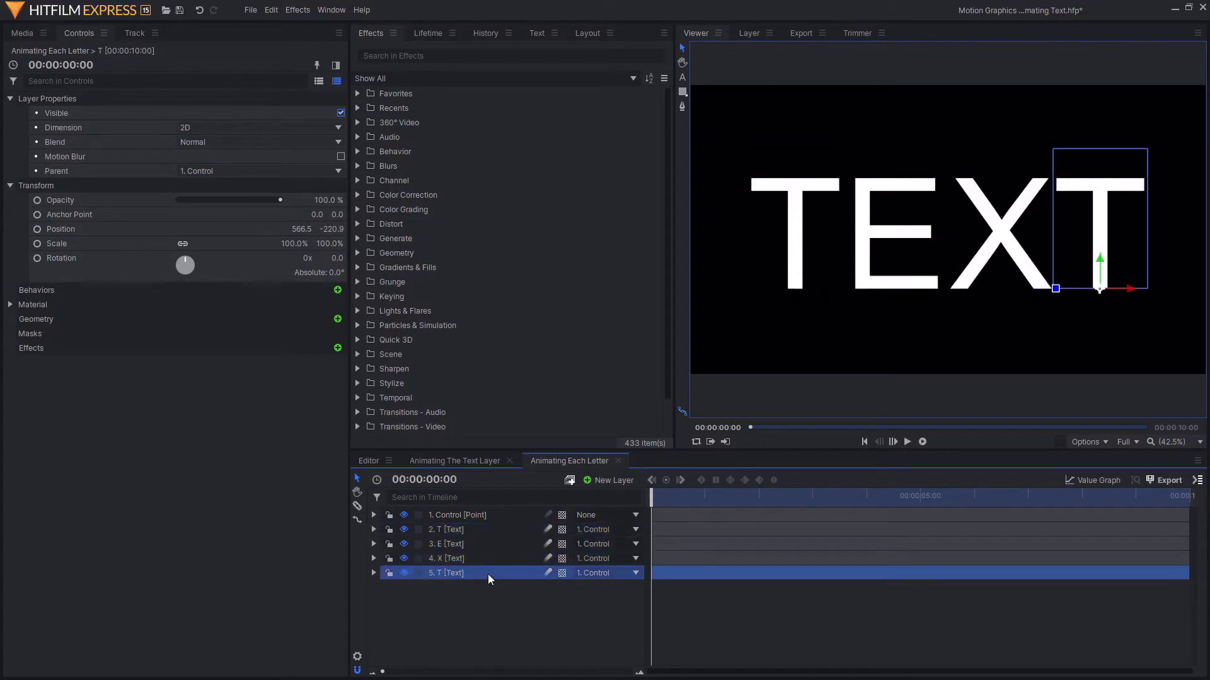
pyautogui.press('Up')
pyautogui.press('Up')
pyautogui.press('Up')
pyautogui.press('Down')
pyautogui.press('Down')
pyautogui.press('Down')
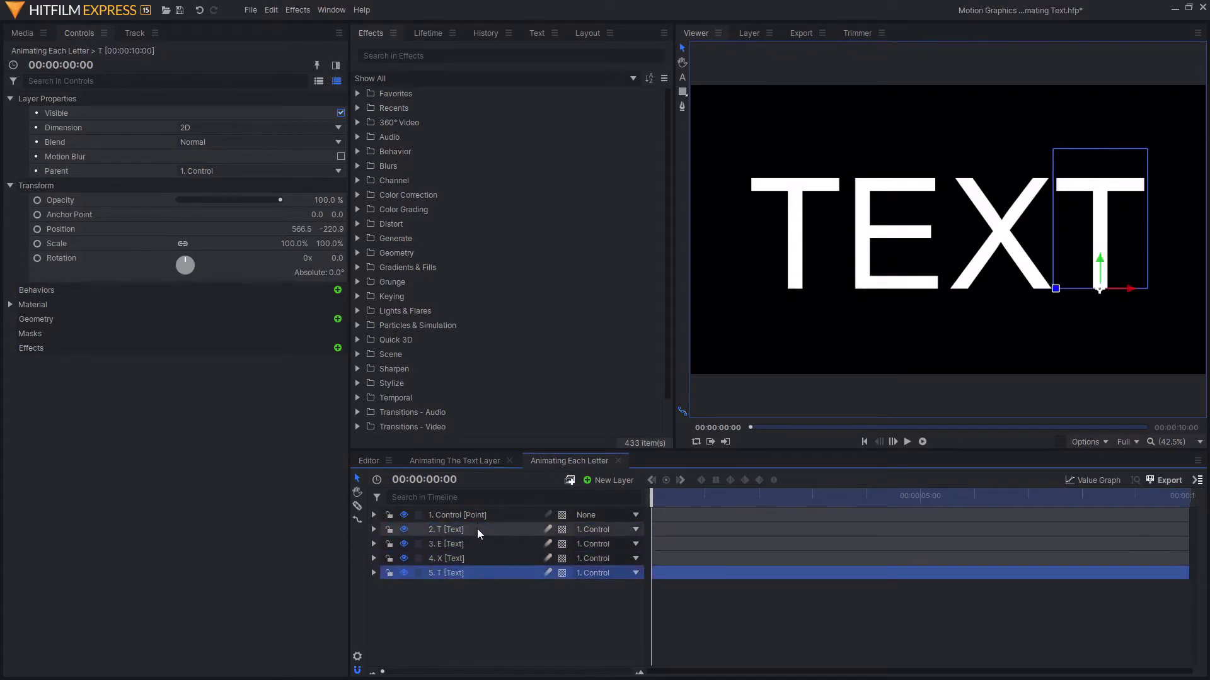
pyautogui.click(467, 514)
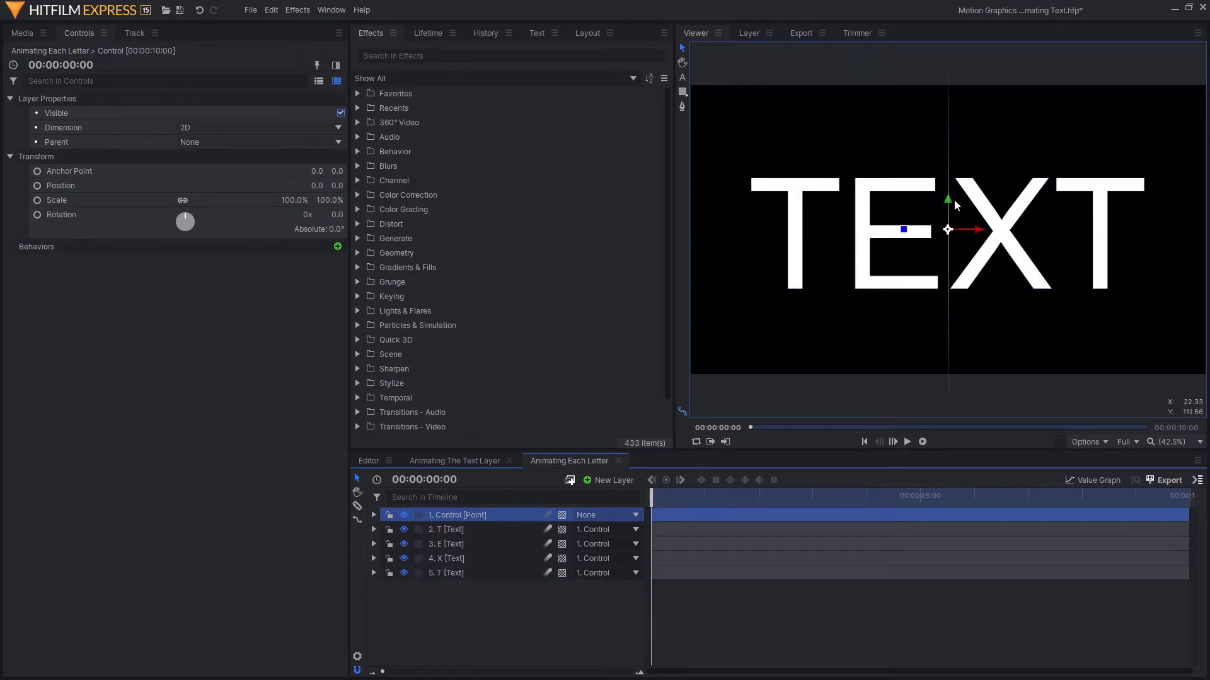
pyautogui.moveTo(951, 202); pyautogui.dragTo(951, 196)
pyautogui.hotkey('ctrl', 'z')
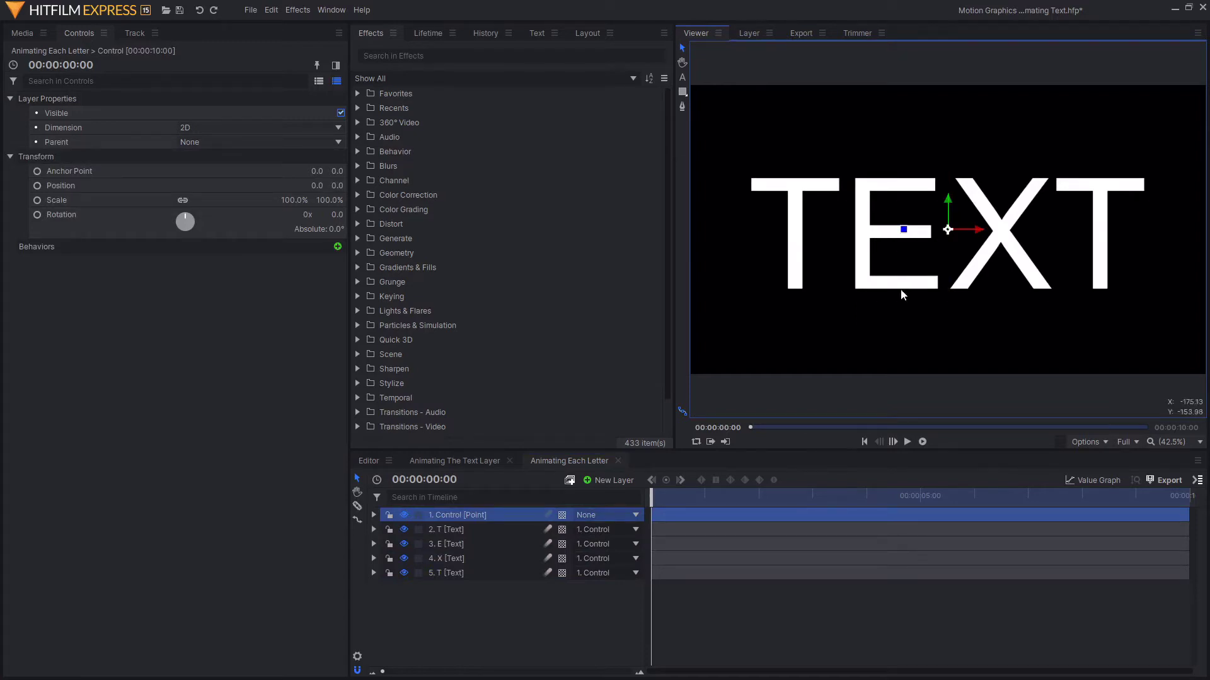
# Step: Clear the letter layer selection and hide the last T letter layer
pyautogui.moveTo(525, 638); pyautogui.dragTo(474, 531)
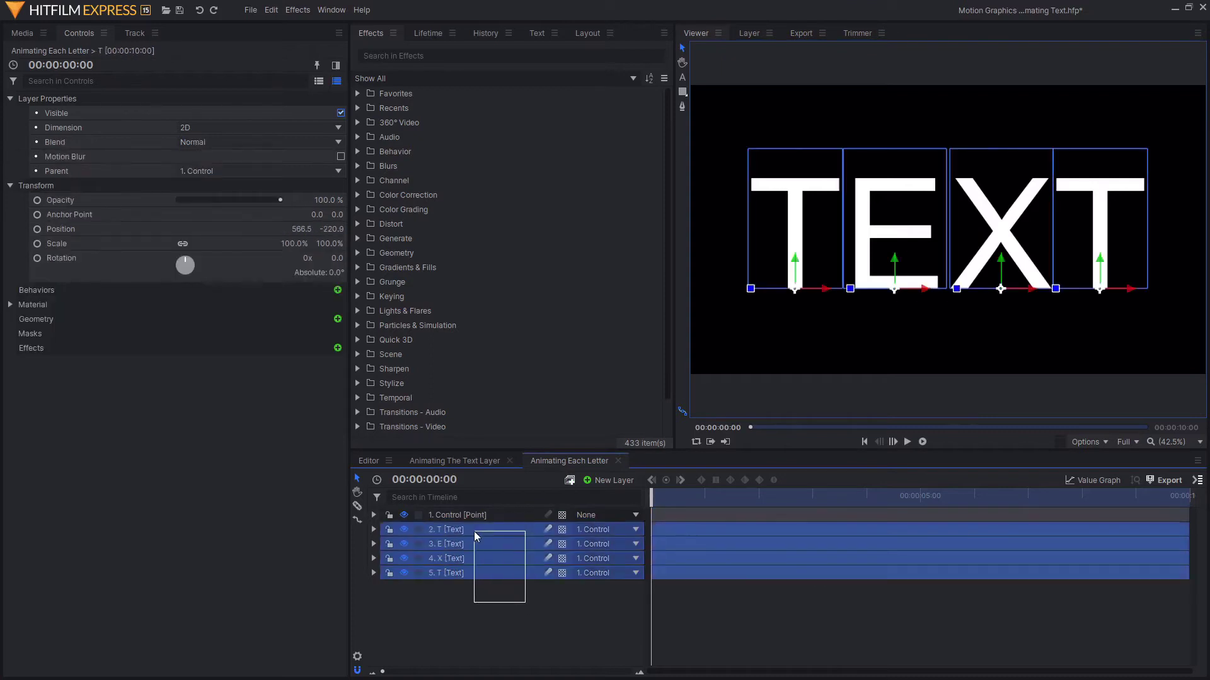
pyautogui.click(485, 617)
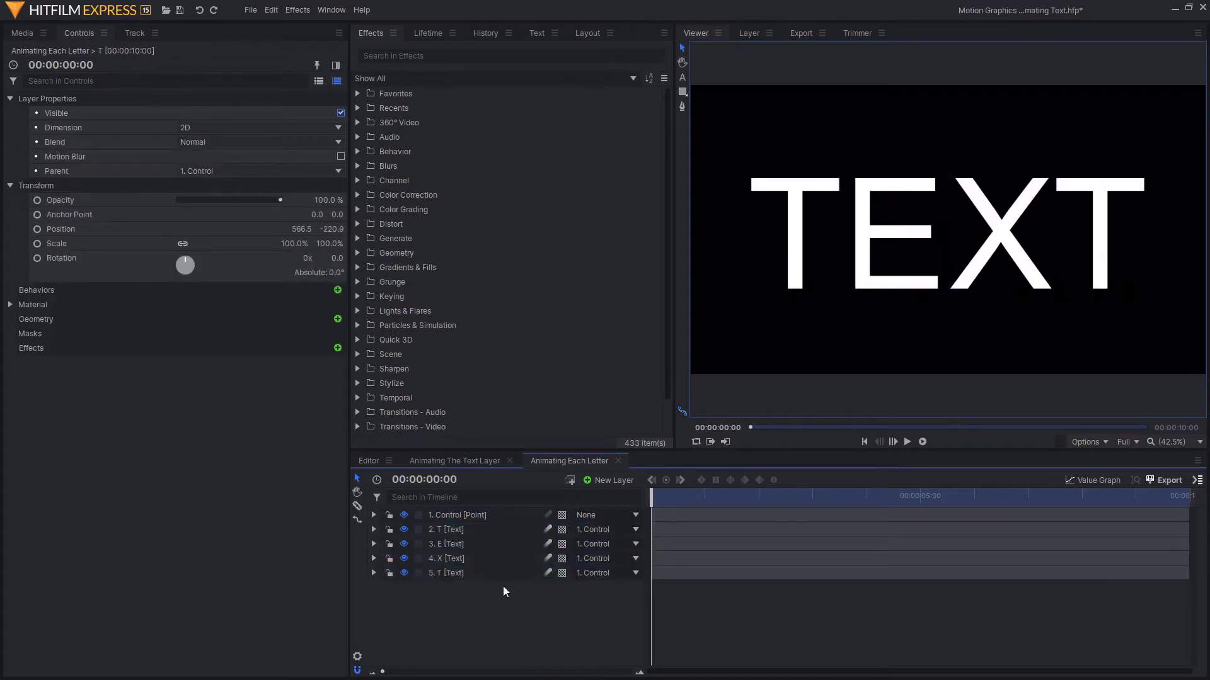
pyautogui.moveTo(490, 609); pyautogui.dragTo(461, 543)
pyautogui.click(500, 622)
pyautogui.click(475, 529)
pyautogui.click(498, 592)
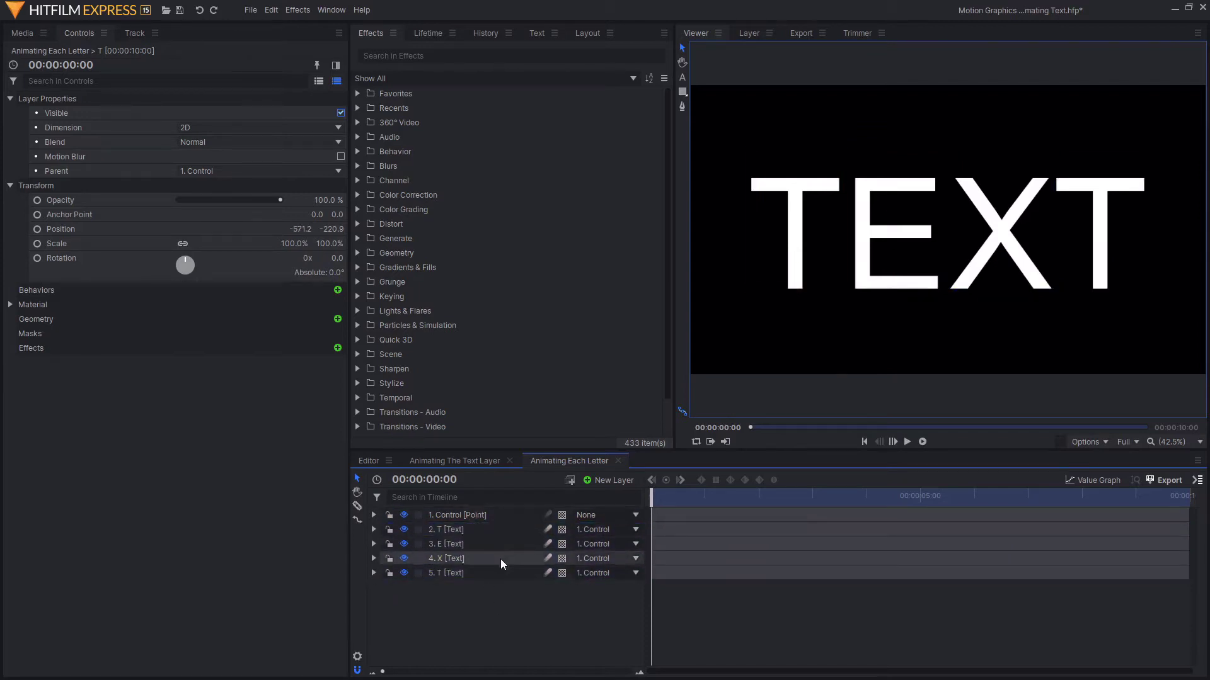
pyautogui.click(404, 572)
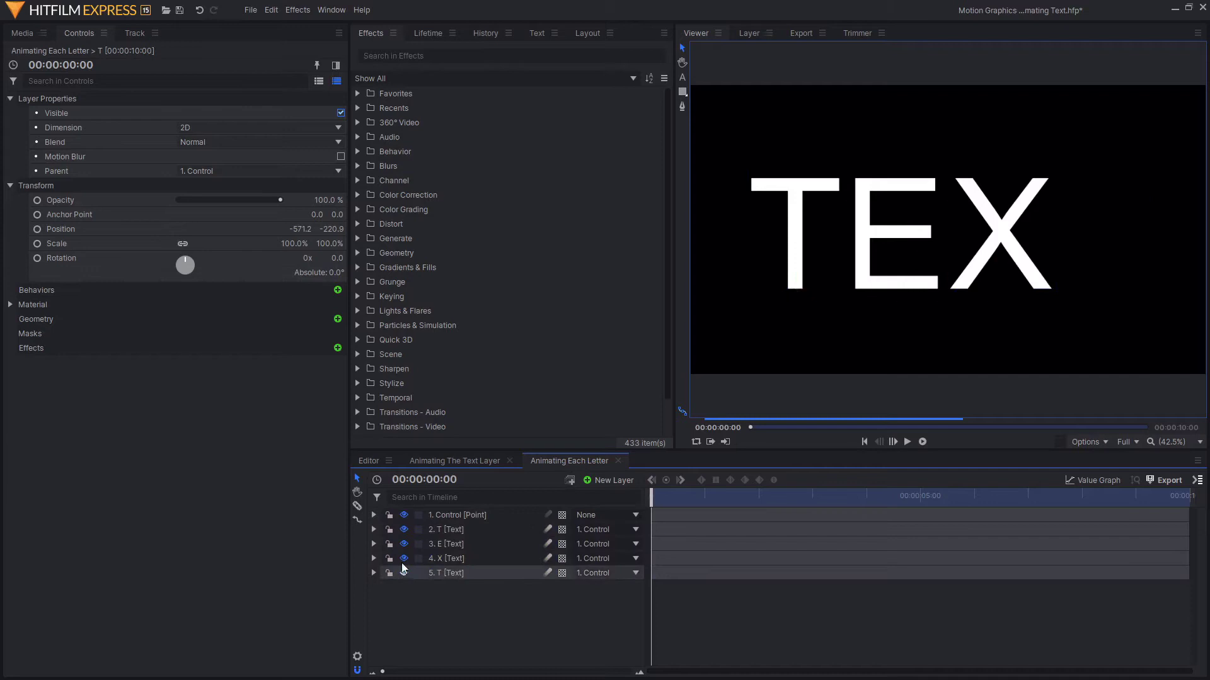
# Step: Hide the X, E and first T letter layers
pyautogui.click(404, 559)
pyautogui.click(404, 544)
pyautogui.click(404, 529)
# Step: Add a new text layer containing a T and exit text editing
pyautogui.click(624, 478)
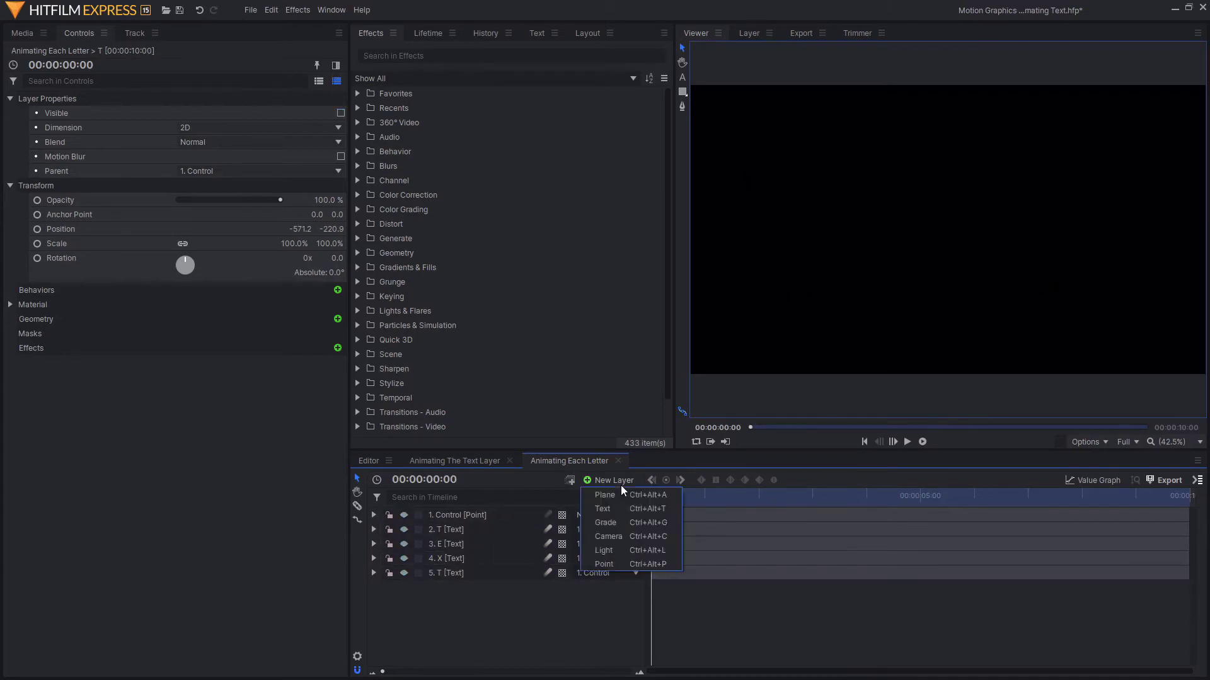
pyautogui.click(623, 510)
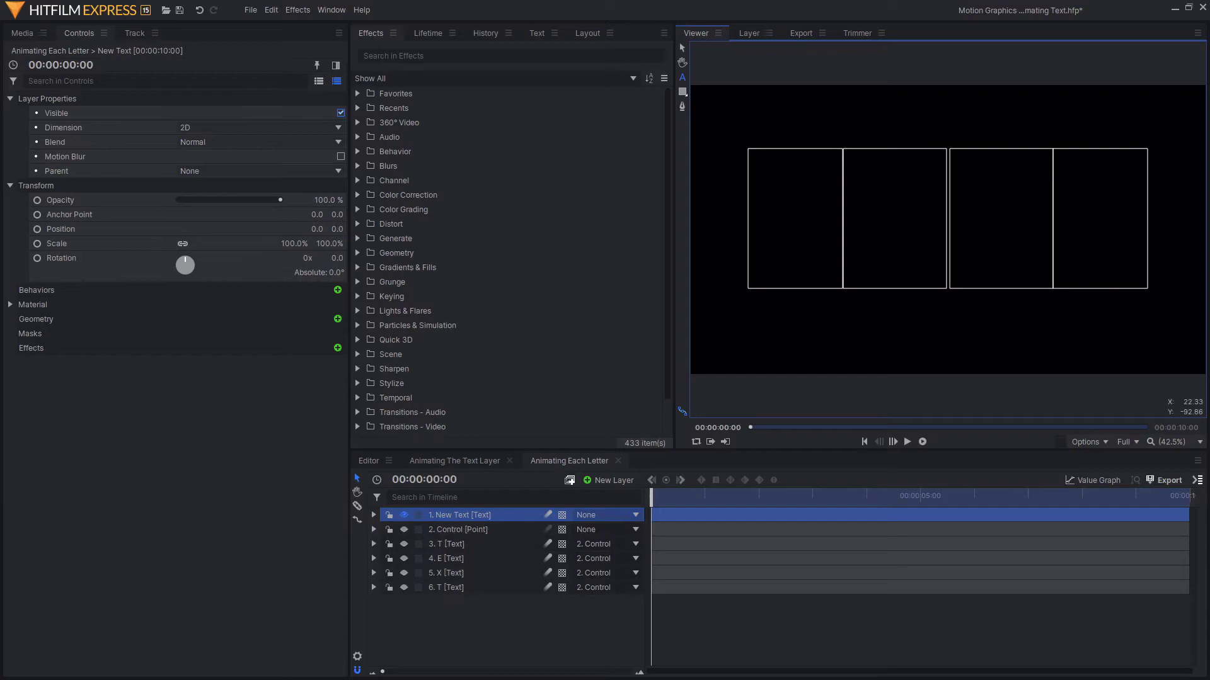
pyautogui.write('T')
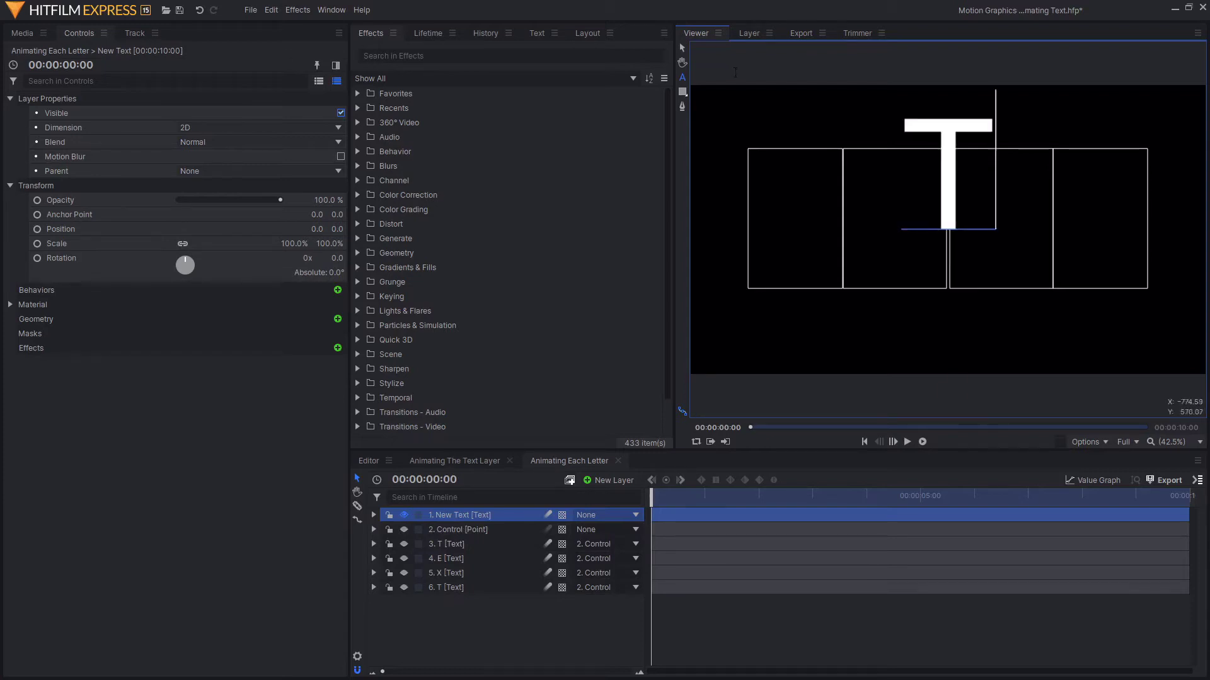
pyautogui.click(683, 50)
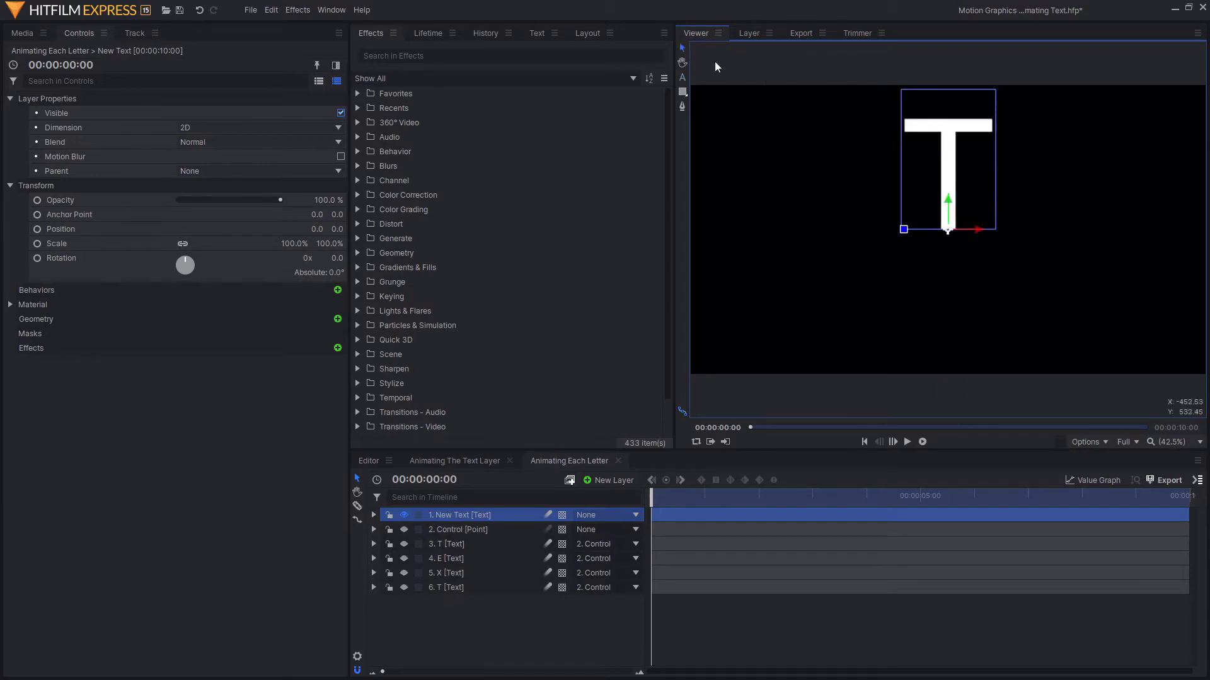
# Step: Give the new T font size 587 (from 577), with leading and horizontal scale at 100%
pyautogui.click(546, 32)
pyautogui.click(682, 77)
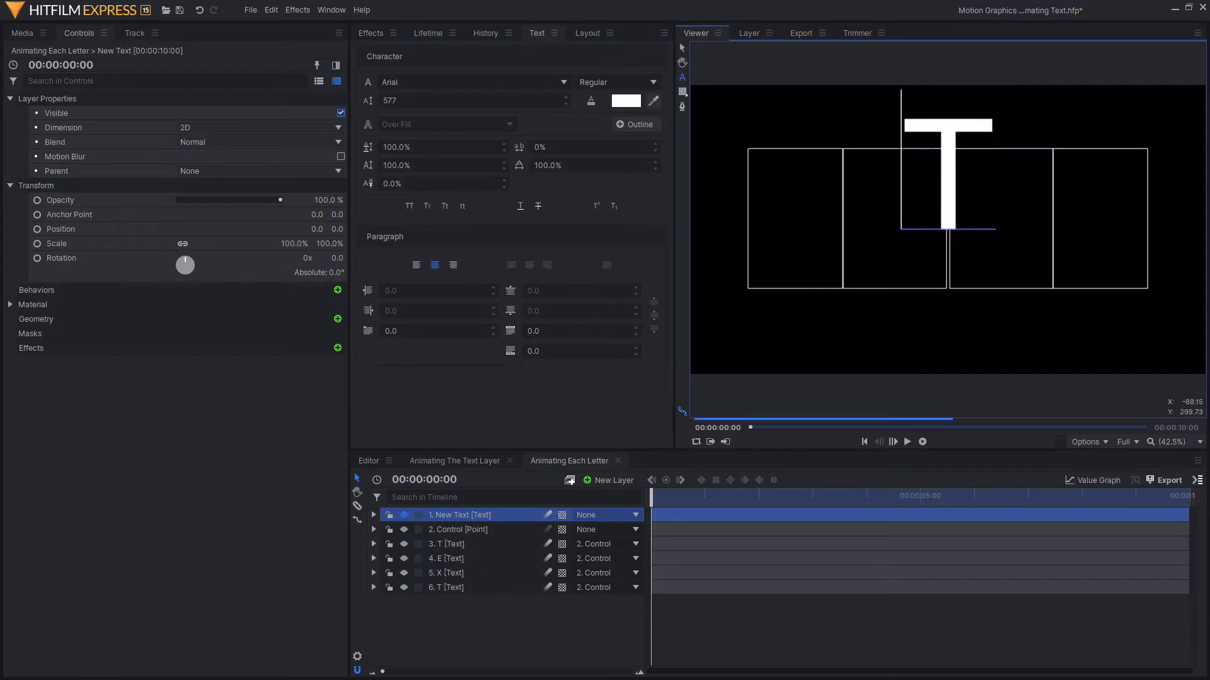
pyautogui.hotkey('ctrl', 'a')
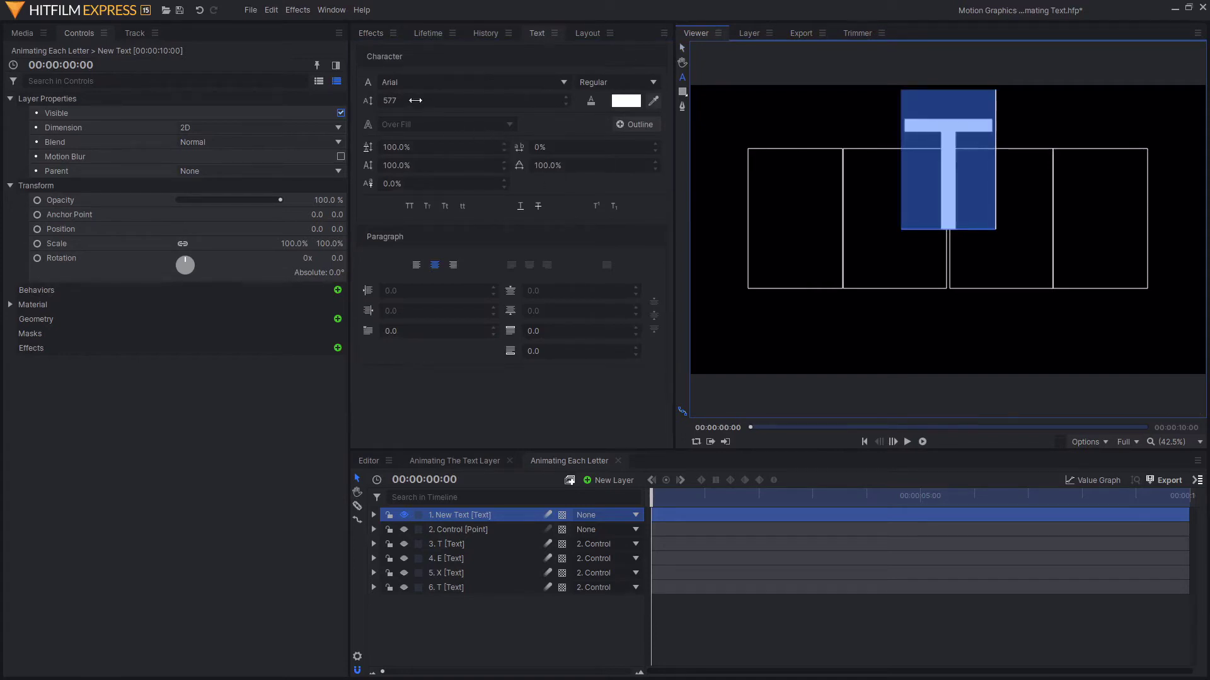
pyautogui.moveTo(428, 105); pyautogui.dragTo(542, 96)
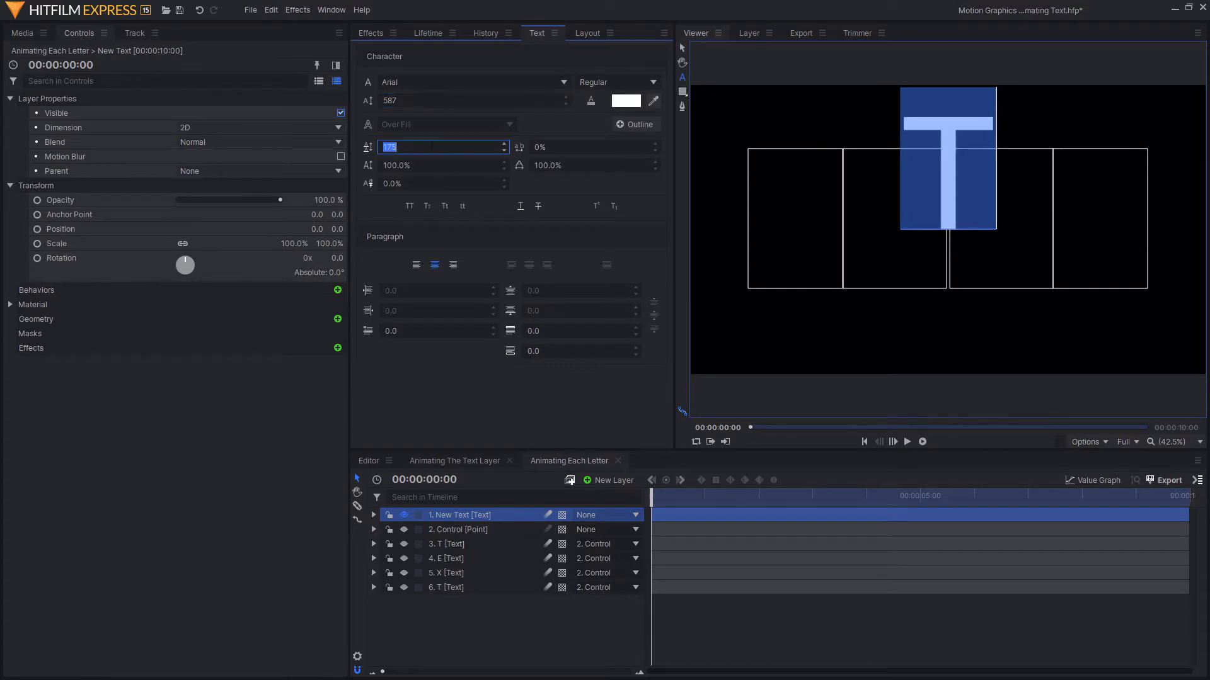
pyautogui.write('100')
pyautogui.moveTo(548, 165); pyautogui.dragTo(641, 141)
pyautogui.write('100')
pyautogui.press('Return')
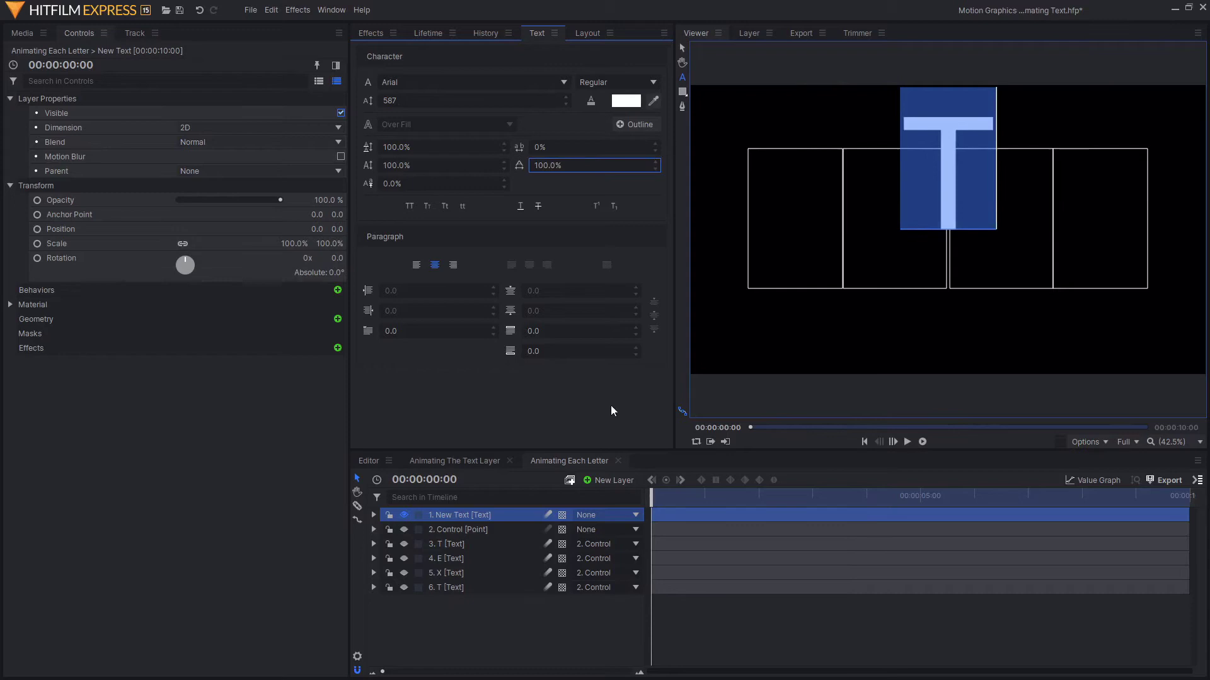
pyautogui.click(455, 513)
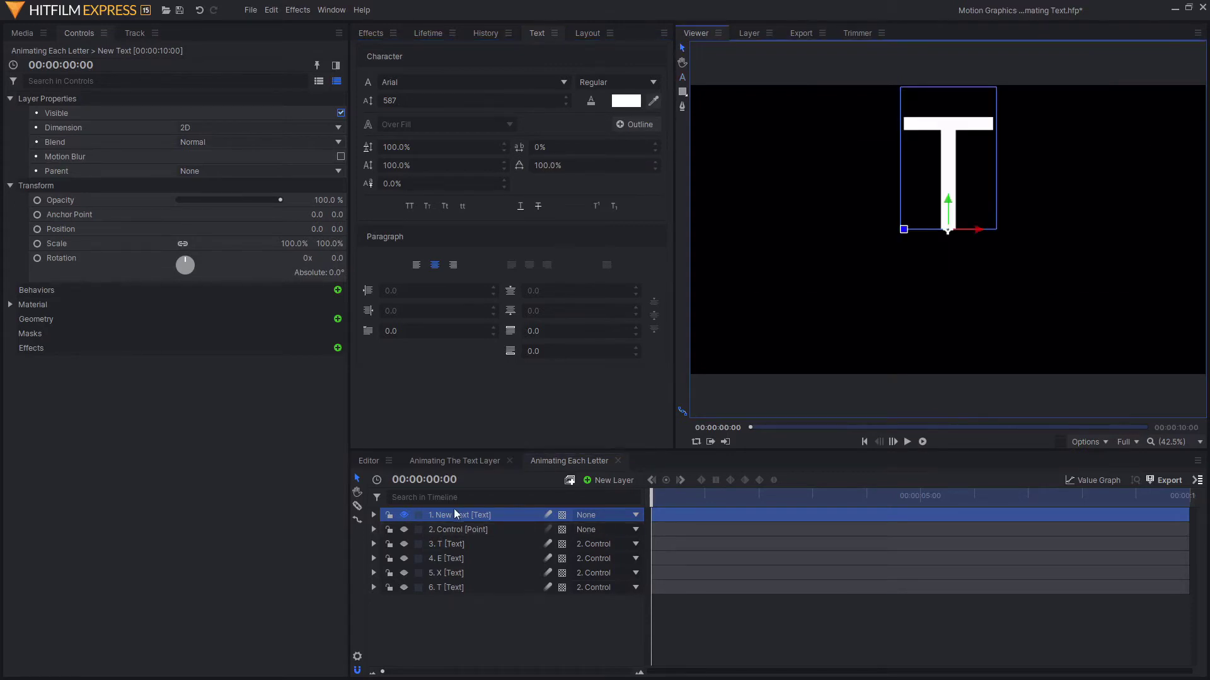
# Step: Duplicate the T text layer and retype the copy's letter as E
pyautogui.rightClick(455, 512)
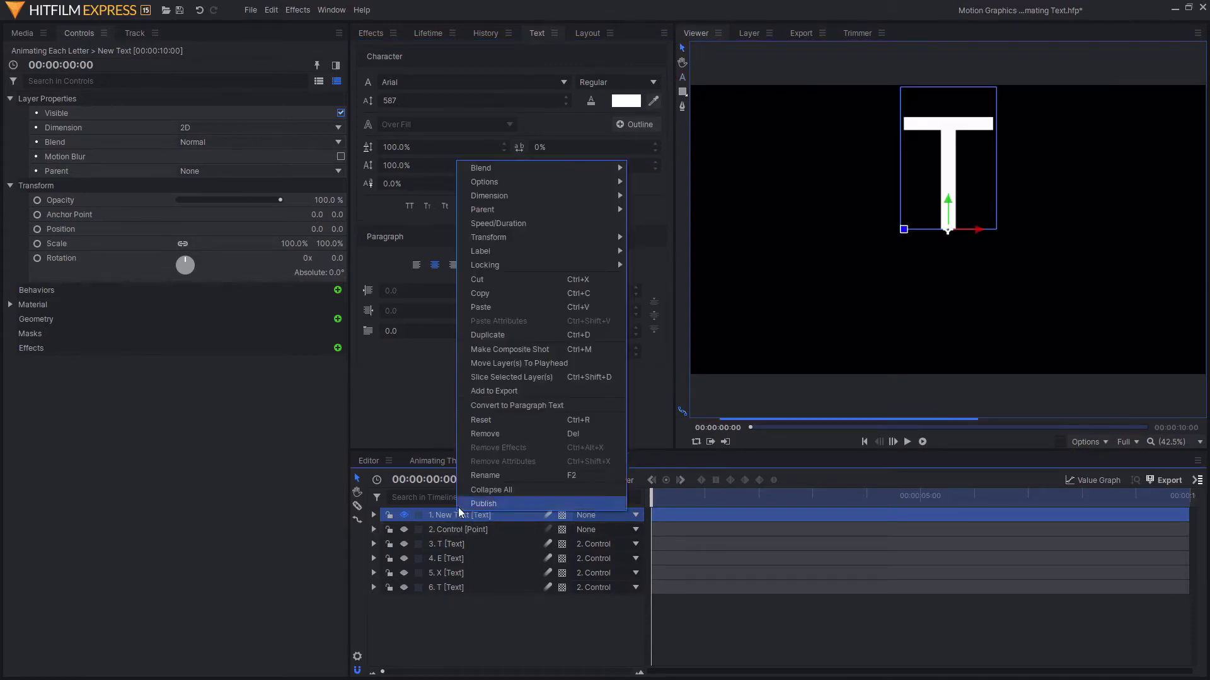
pyautogui.click(521, 328)
pyautogui.click(681, 77)
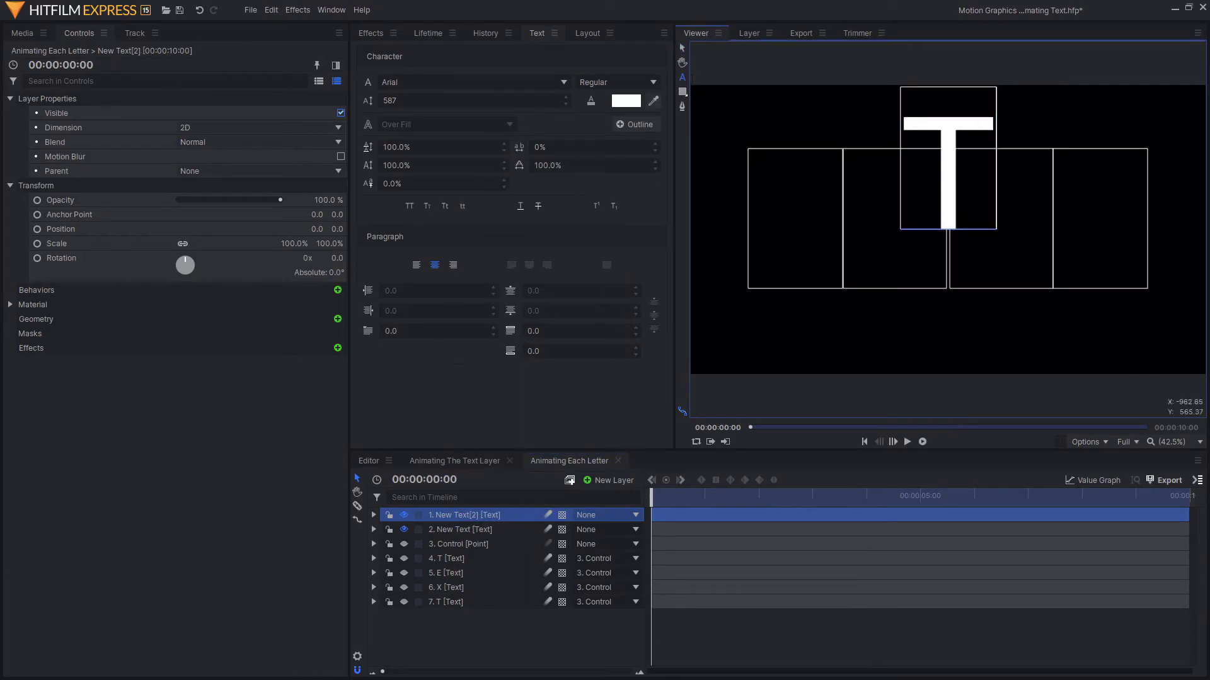
pyautogui.hotkey('ctrl', 'a')
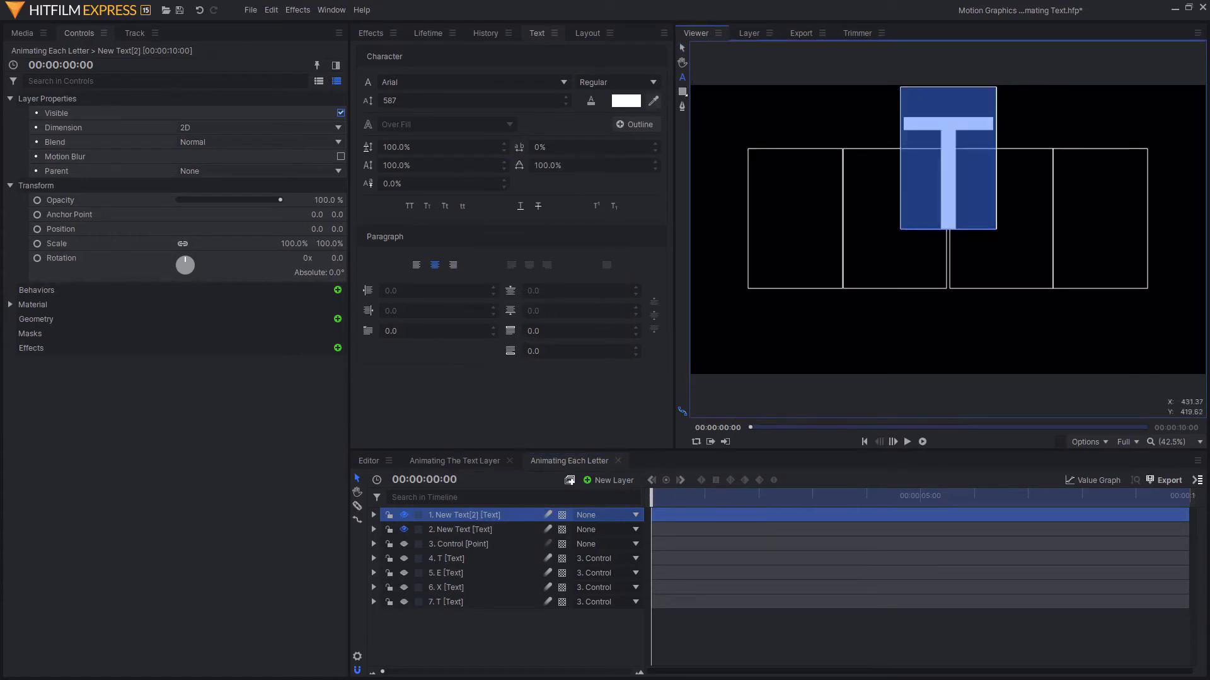
pyautogui.write('E')
pyautogui.click(681, 47)
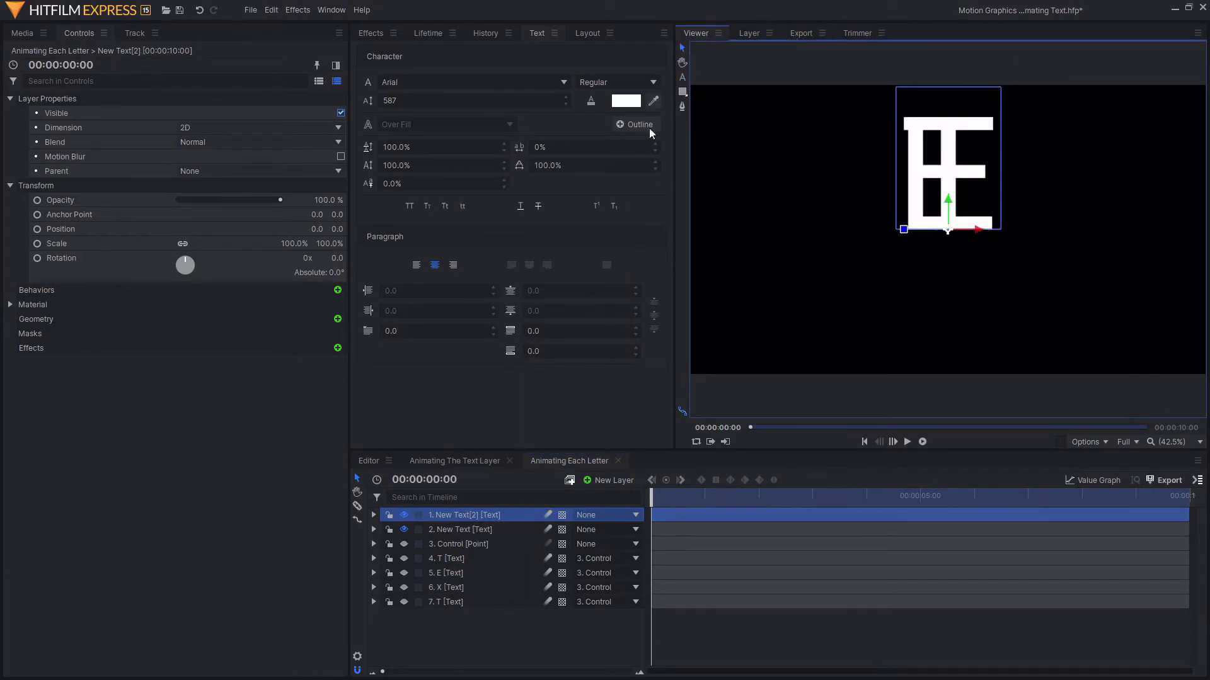
# Step: Duplicate the letter layer again, rename it X and retype its letter as X
pyautogui.hotkey('ctrl', 'd')
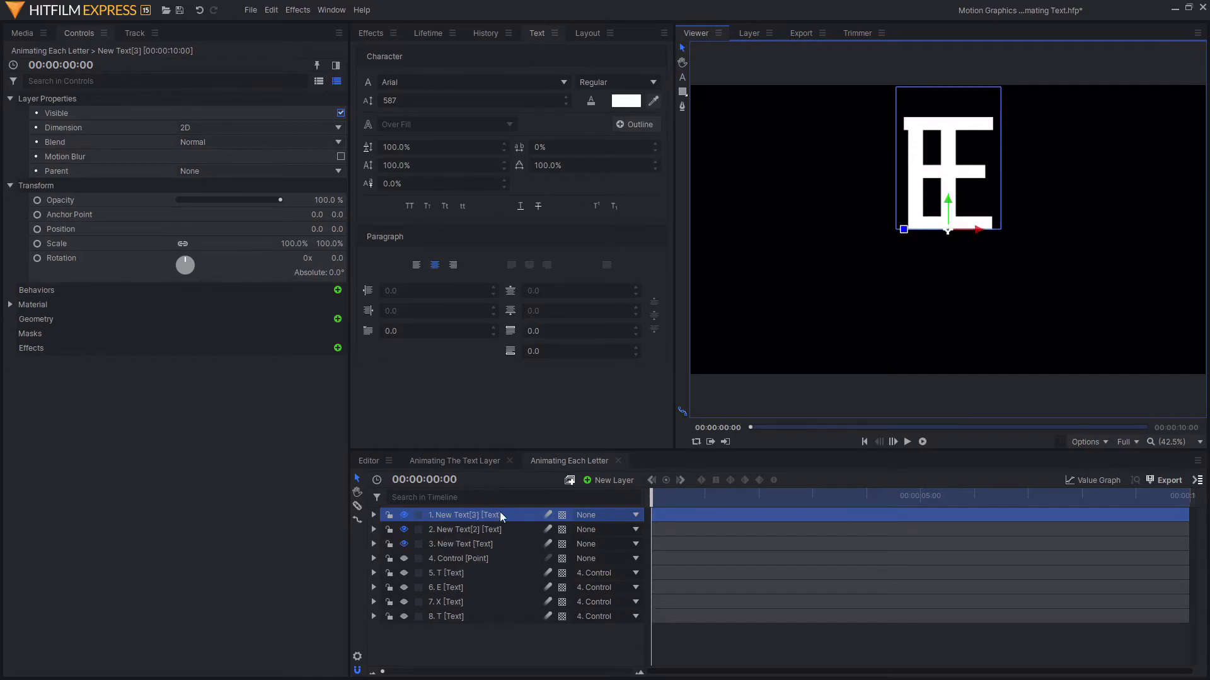
pyautogui.doubleClick(489, 515)
pyautogui.write('X')
pyautogui.press('Return')
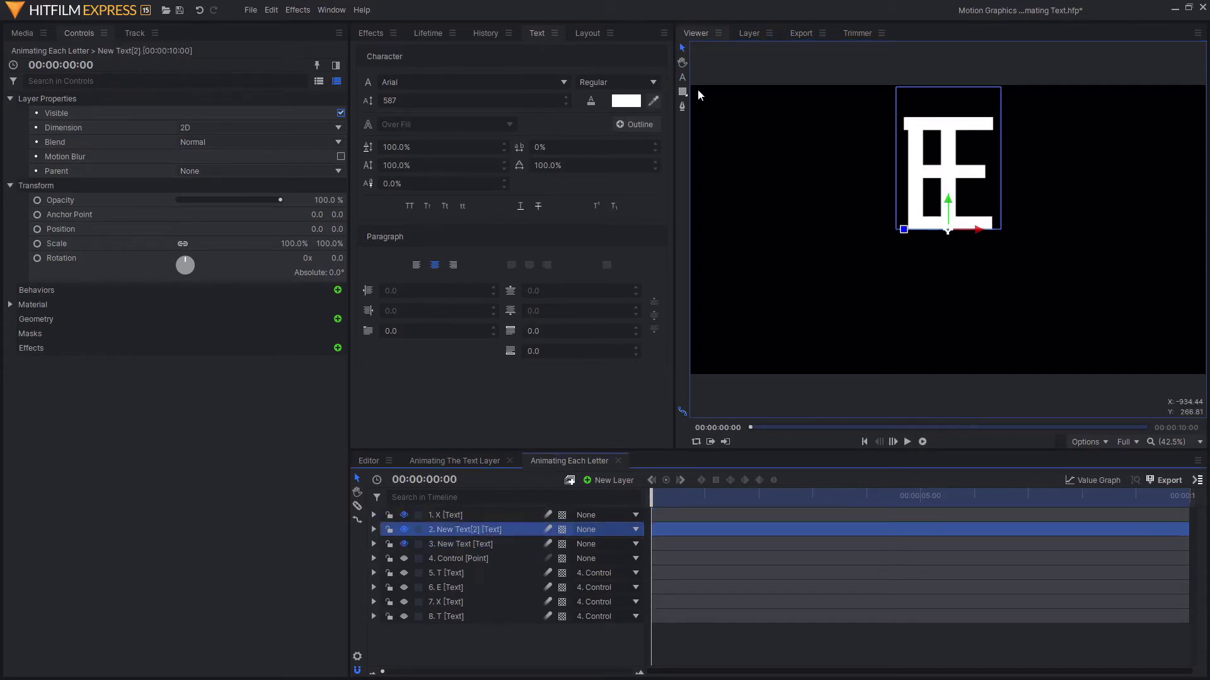
pyautogui.press('t')
pyautogui.hotkey('ctrl', 'a')
pyautogui.write('X')
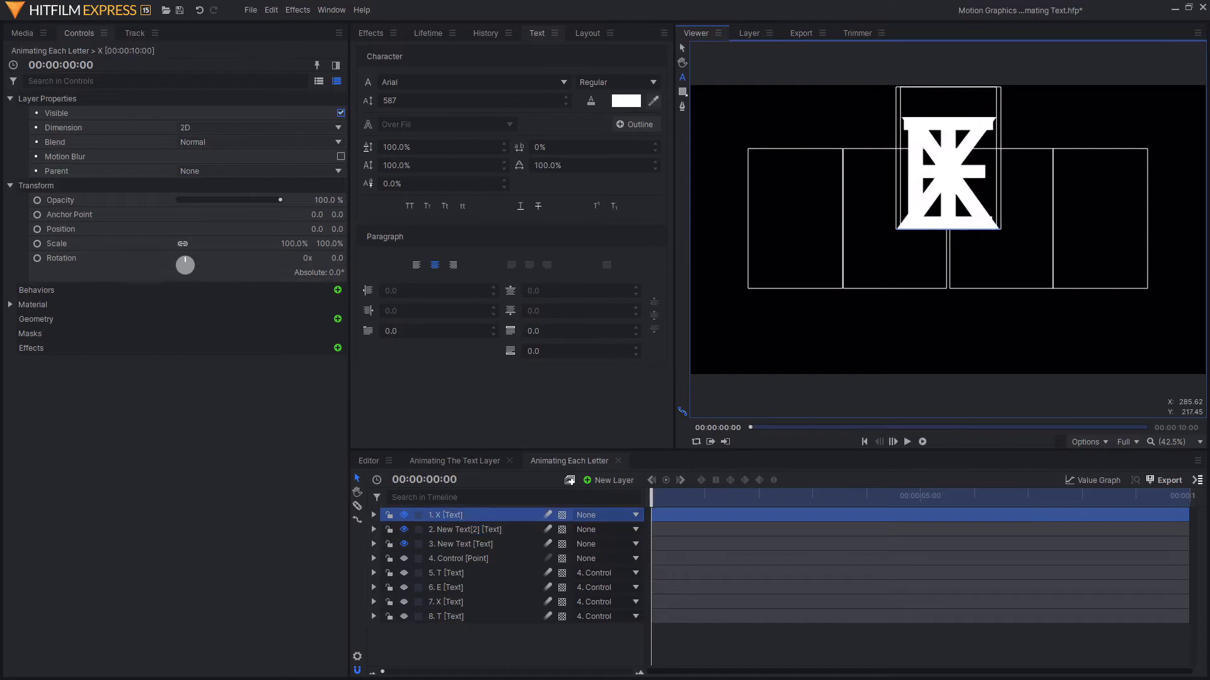
pyautogui.write('v')
# Step: Duplicate once more, rename New Text[2] to E, and remove the old leftover layers
pyautogui.hotkey('ctrl', 'd')
pyautogui.click(478, 544)
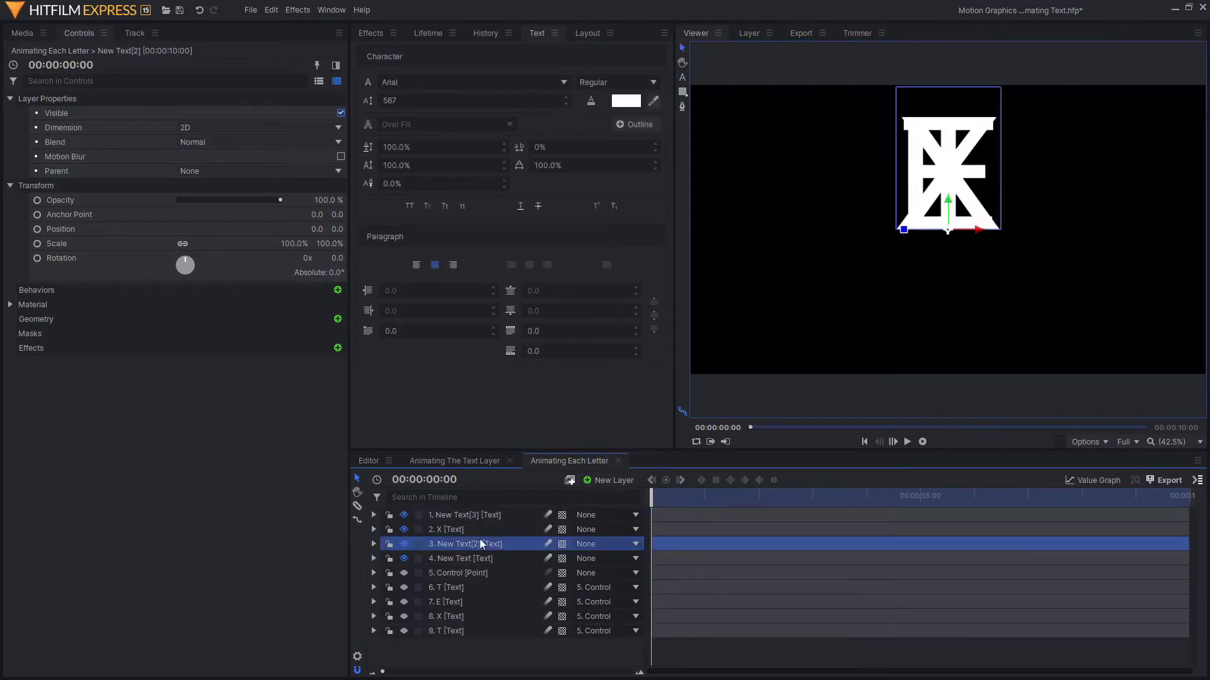
pyautogui.doubleClick(478, 544)
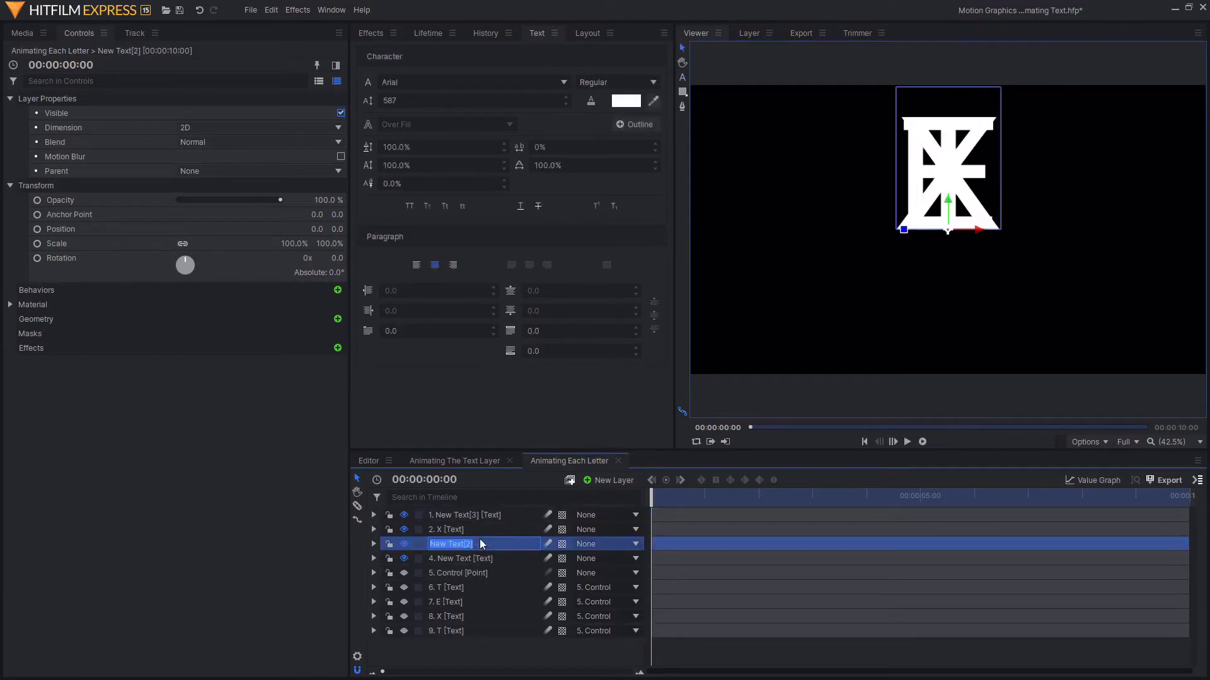
pyautogui.write('E')
pyautogui.click(480, 573)
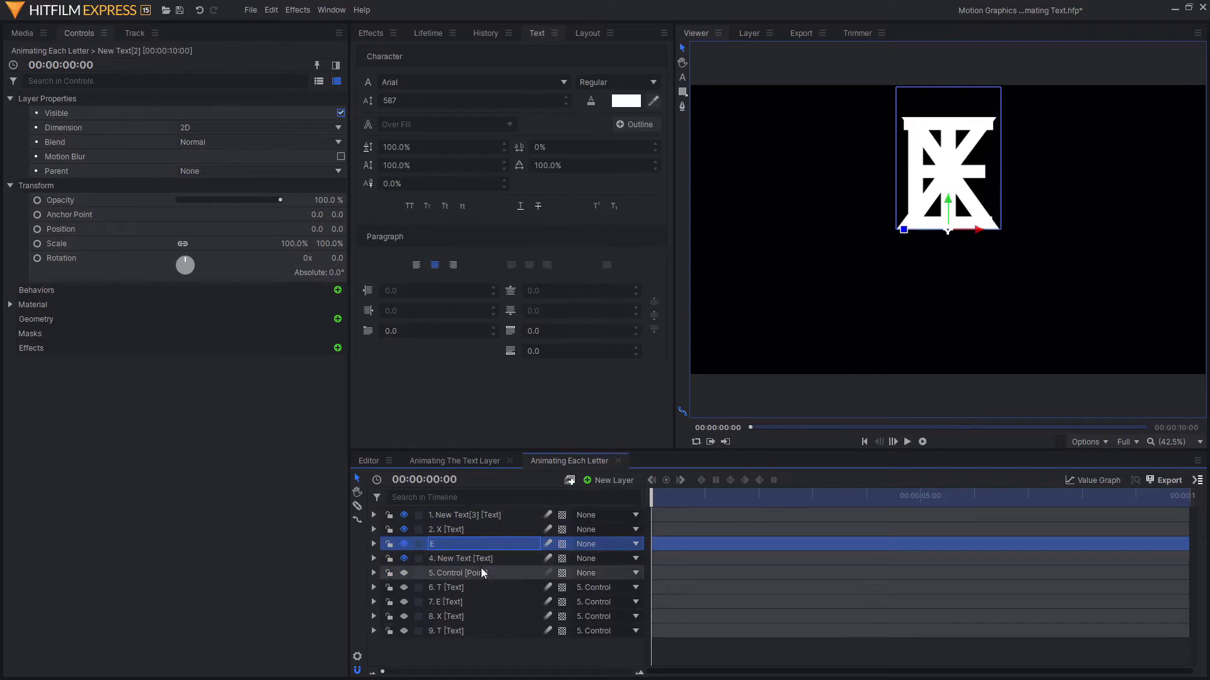
pyautogui.click(478, 560)
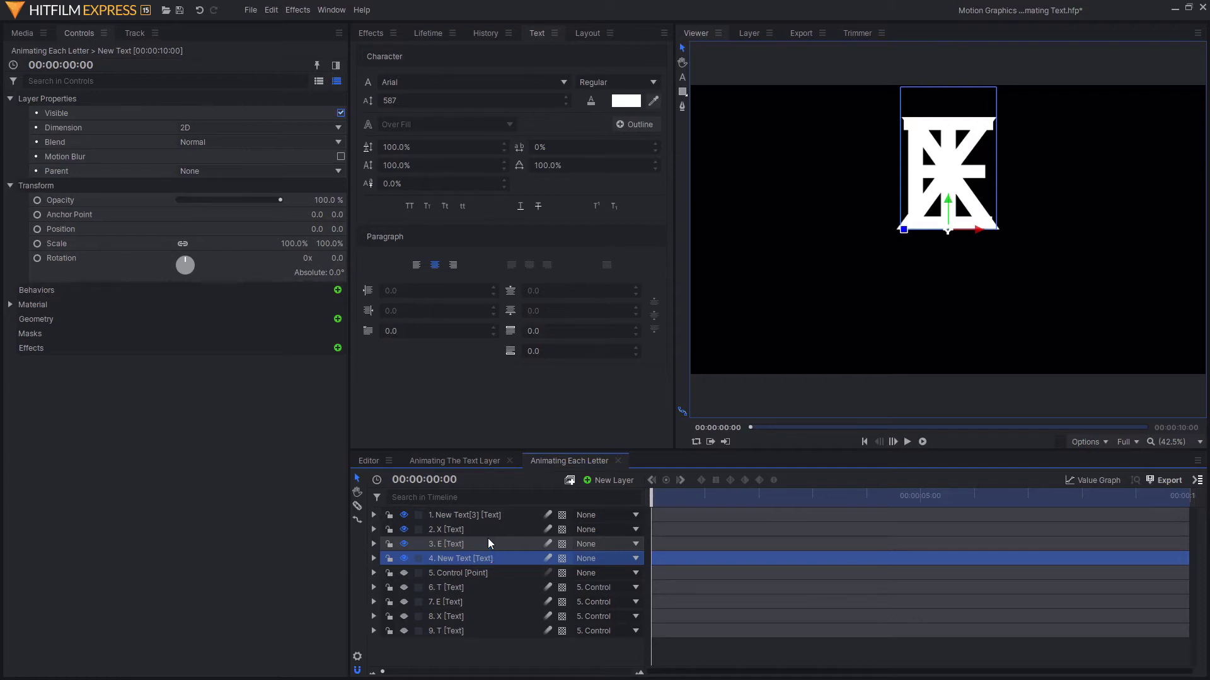
pyautogui.hotkey('ctrl', 'z')
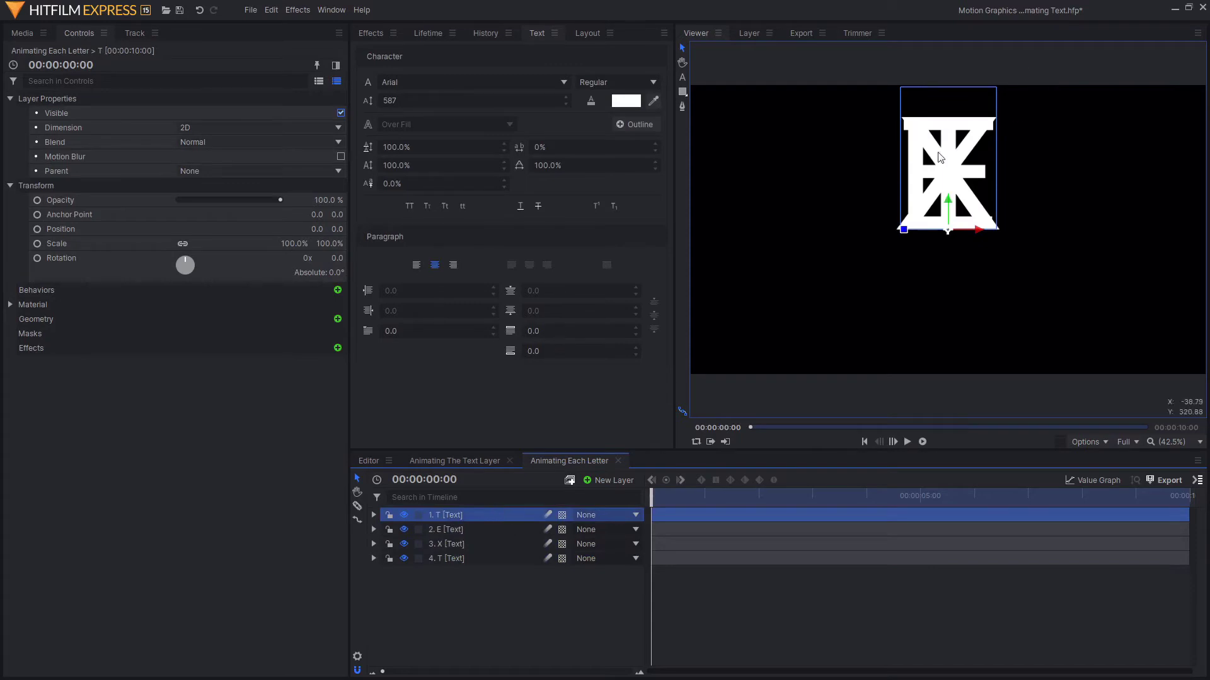
# Step: Move the T down and centre it vertically with the Layout alignment settings
pyautogui.moveTo(943, 206); pyautogui.dragTo(945, 257)
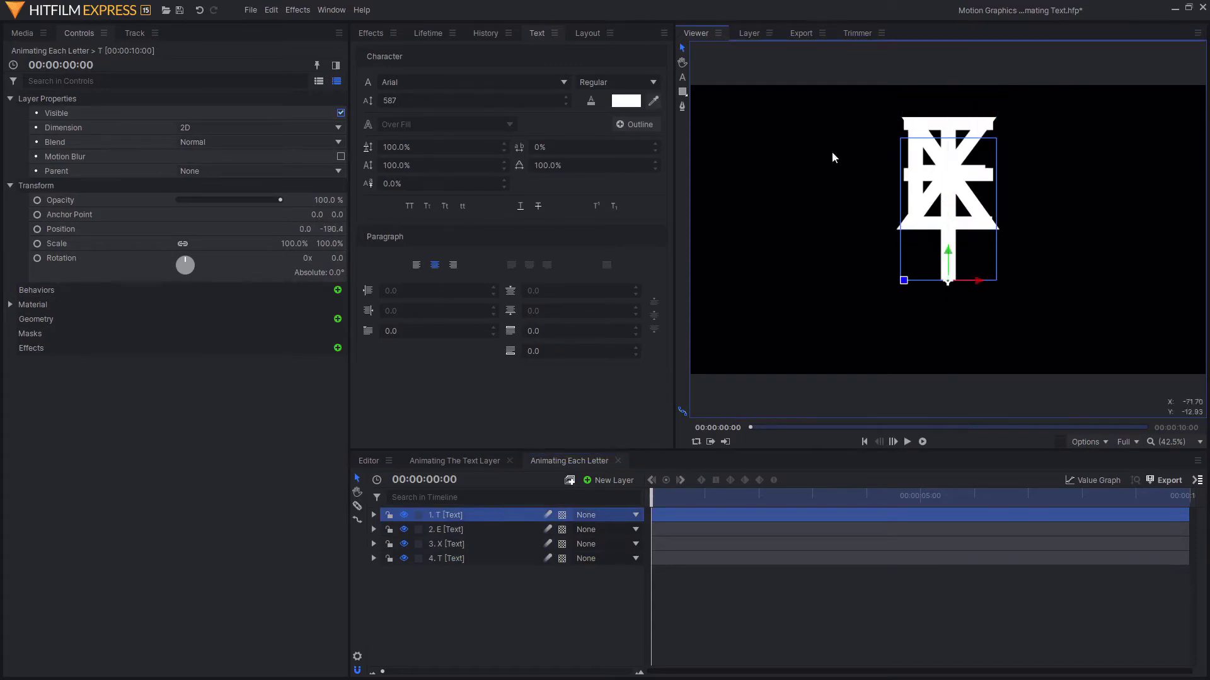
pyautogui.click(588, 35)
pyautogui.click(626, 205)
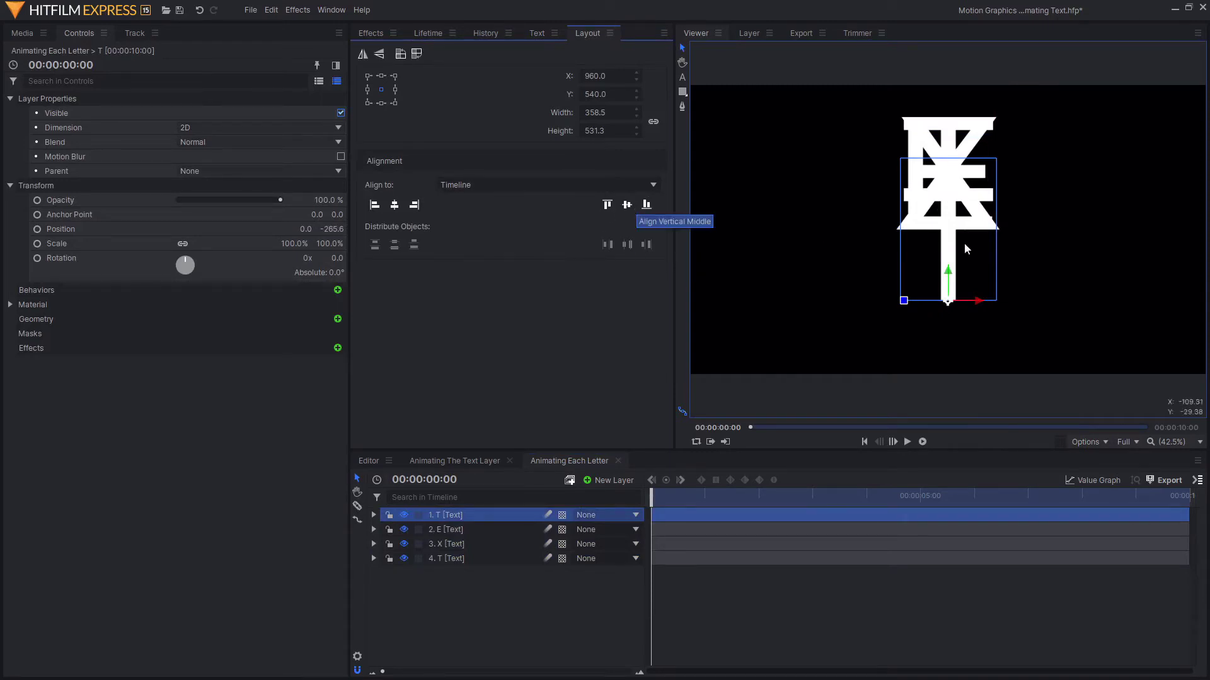
# Step: Slide T, E, X and the final T side by side along the baseline to spell TEXT
pyautogui.moveTo(976, 300); pyautogui.dragTo(819, 301)
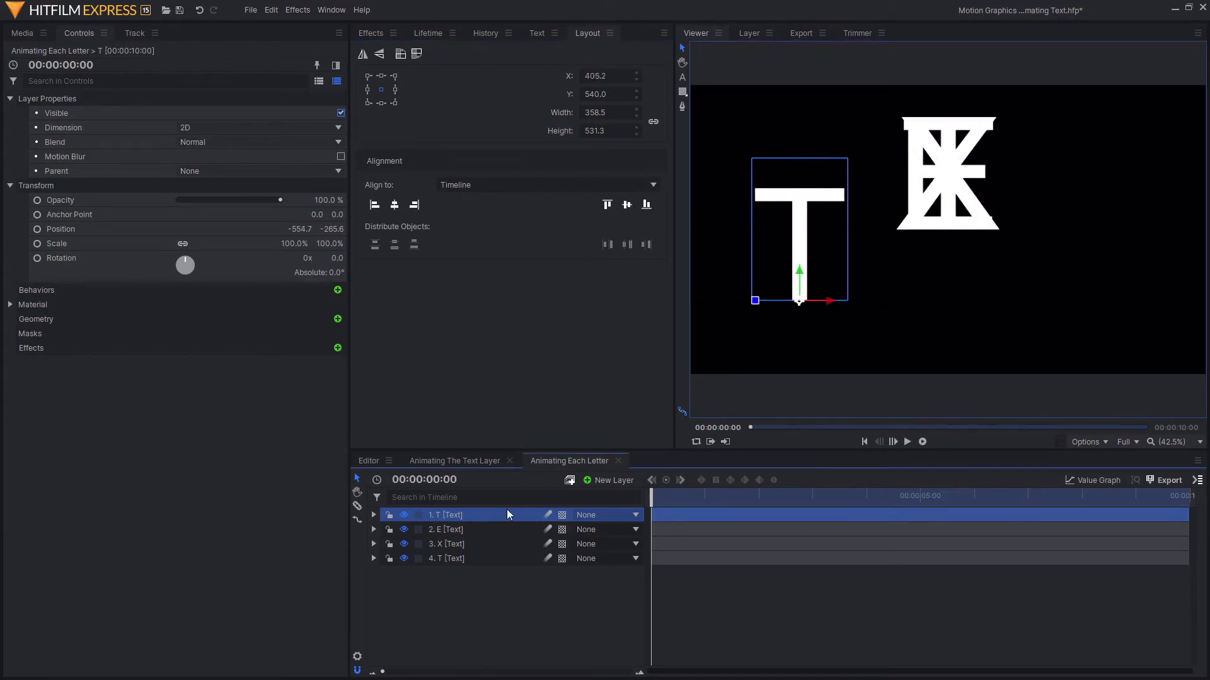
pyautogui.click(504, 529)
pyautogui.moveTo(970, 213); pyautogui.dragTo(907, 304)
pyautogui.click(454, 543)
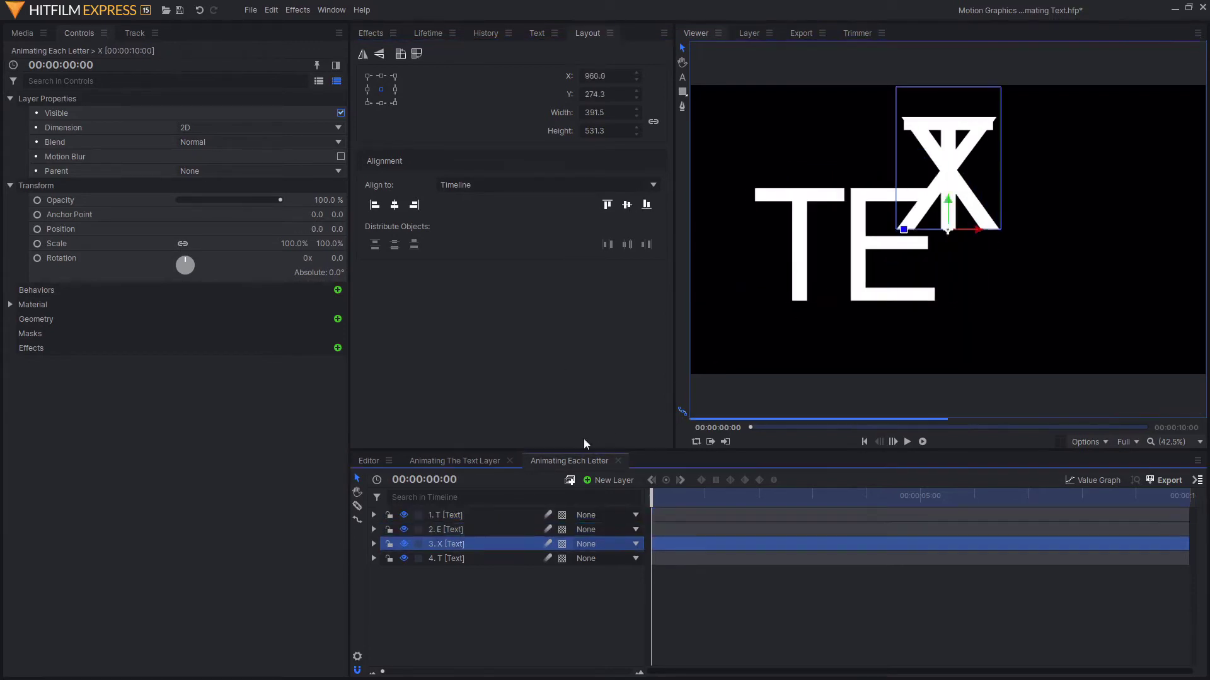
pyautogui.moveTo(982, 235); pyautogui.dragTo(1023, 306)
pyautogui.click(484, 559)
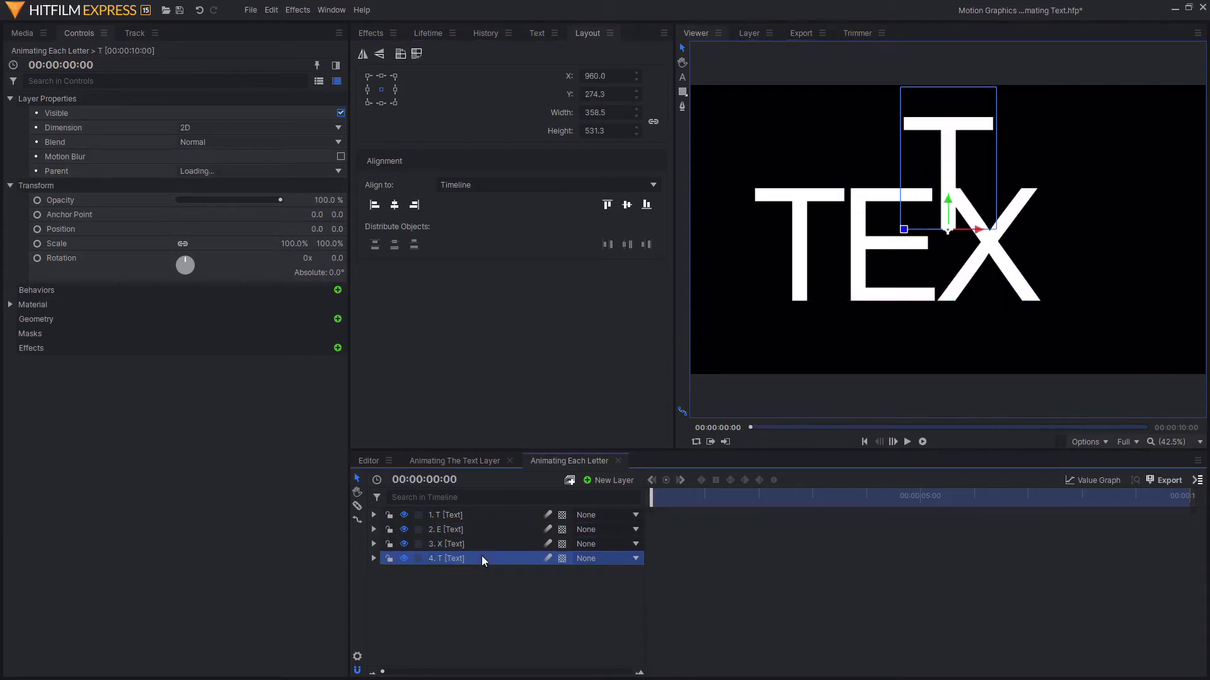
pyautogui.moveTo(948, 189); pyautogui.dragTo(1095, 259)
pyautogui.click(556, 610)
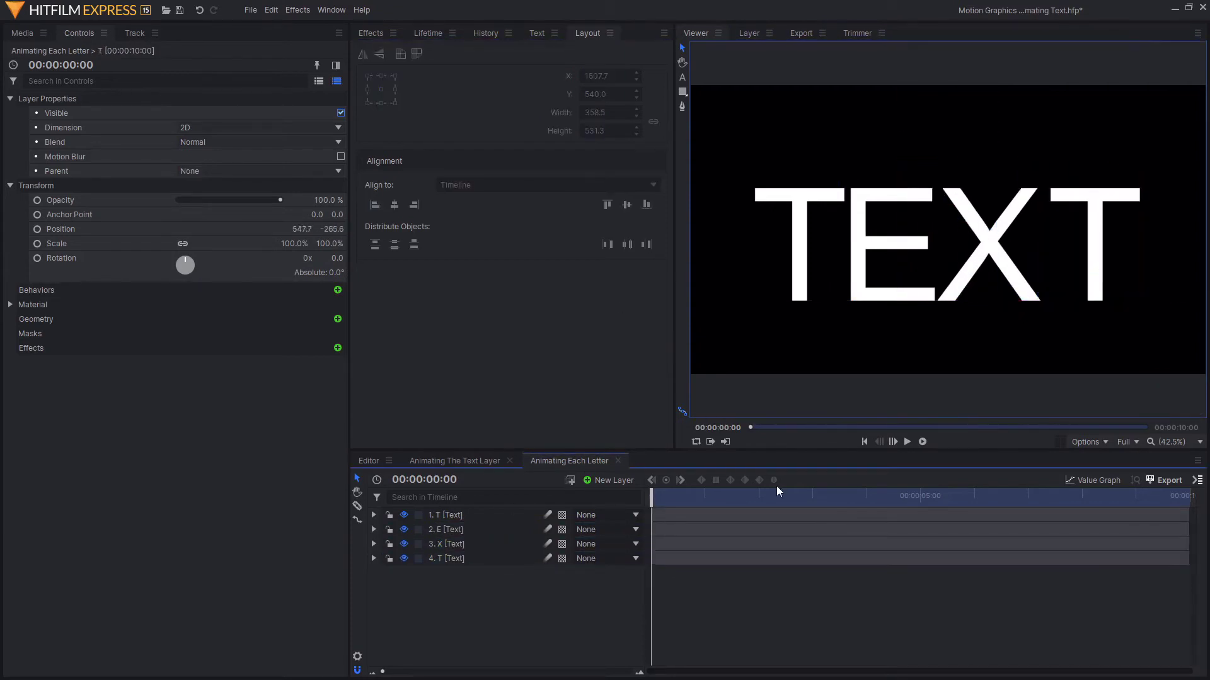
pyautogui.moveTo(459, 612); pyautogui.dragTo(440, 512)
pyautogui.click(512, 588)
pyautogui.click(617, 480)
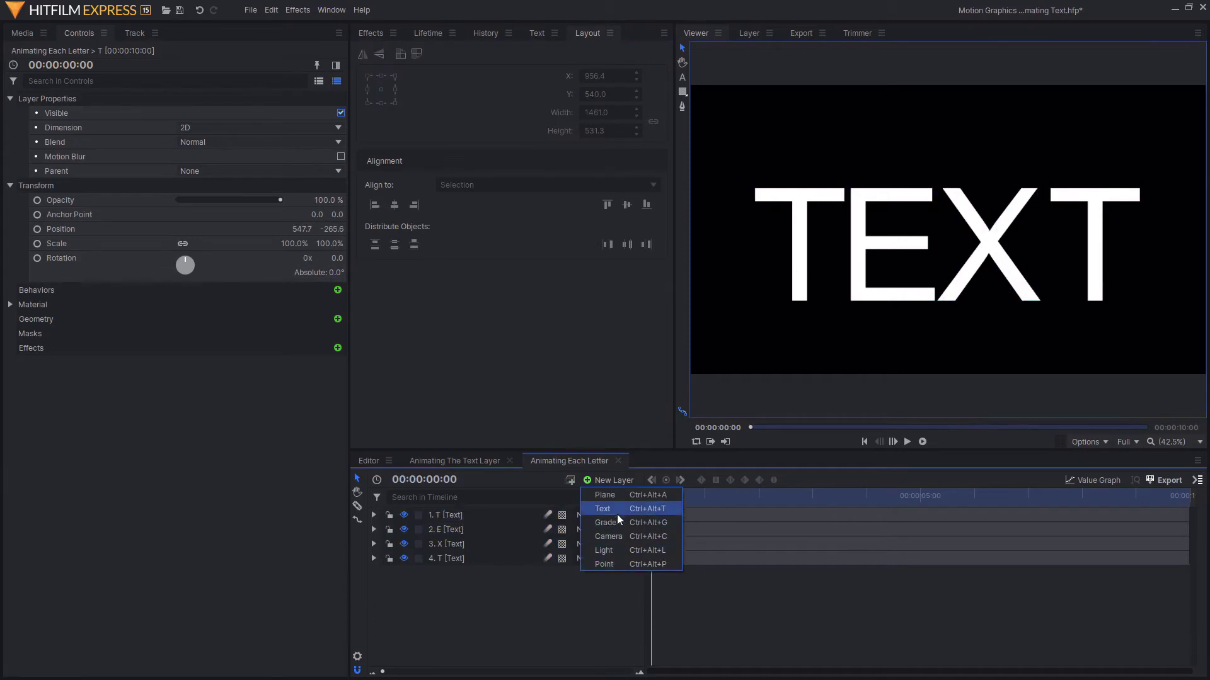
# Step: Add a new point layer and name it Control
pyautogui.click(615, 561)
pyautogui.press('F2')
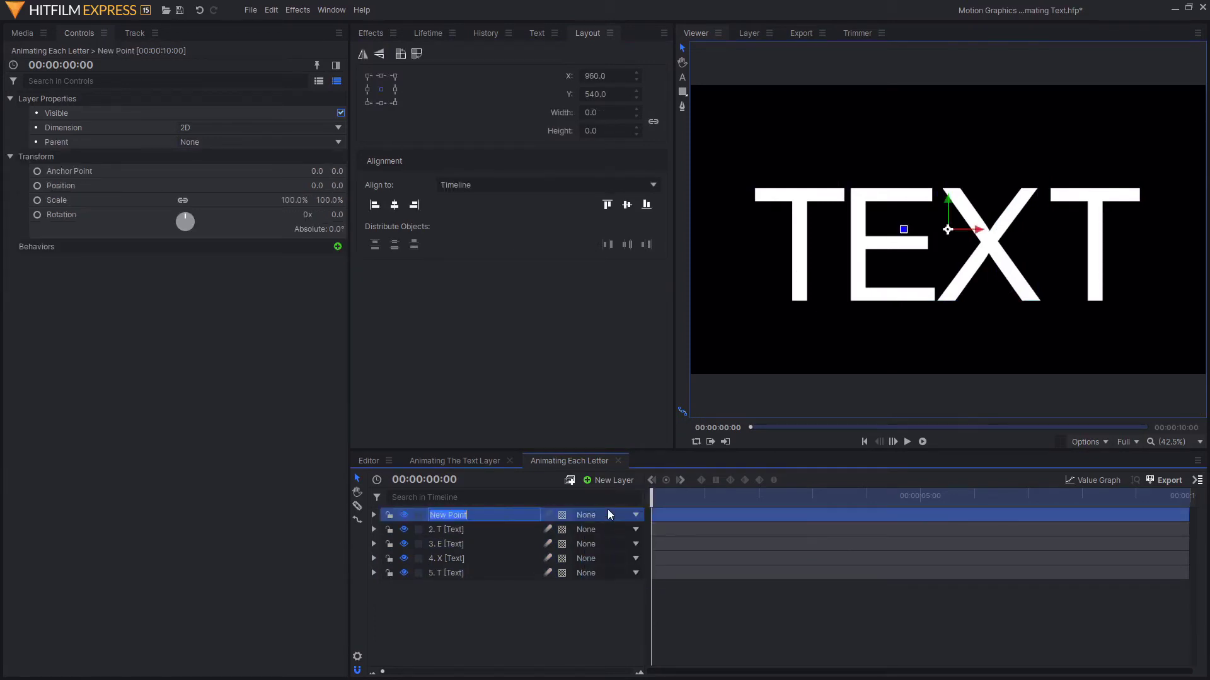
pyautogui.write('Control')
pyautogui.press('Return')
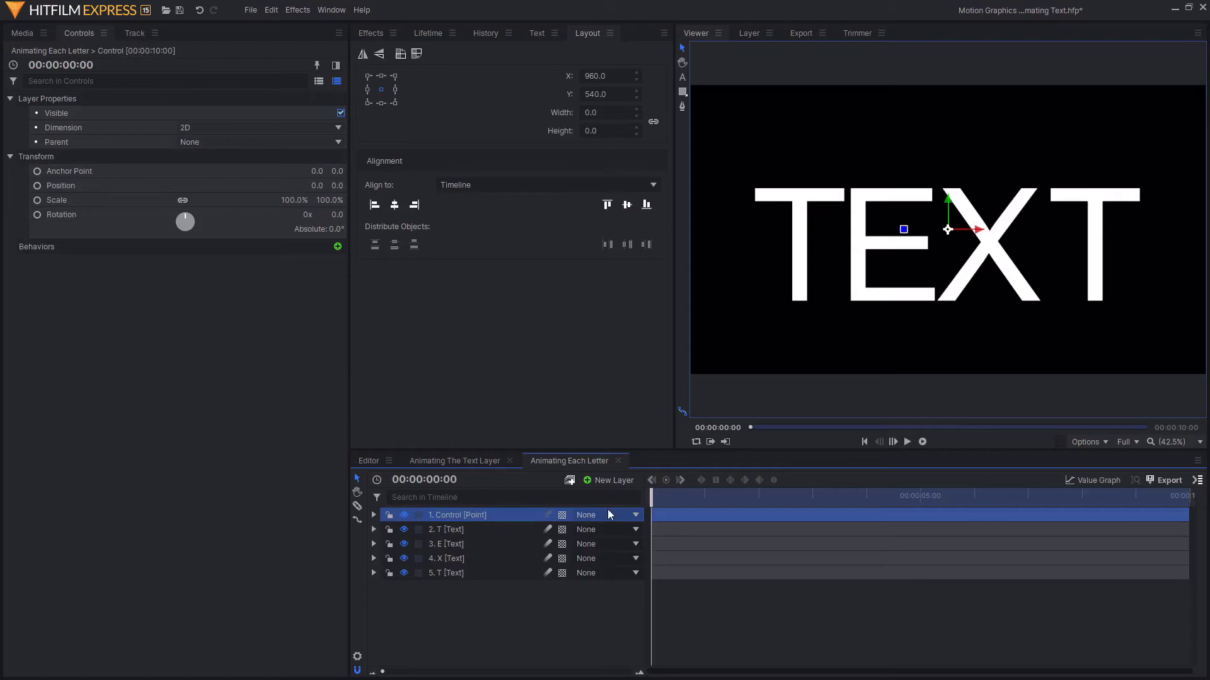
# Step: Set the Parent of all four letter layers to the Control point
pyautogui.click(529, 529)
pyautogui.keyDown('shift'); pyautogui.click(499, 569); pyautogui.keyUp('shift')
pyautogui.click(615, 558)
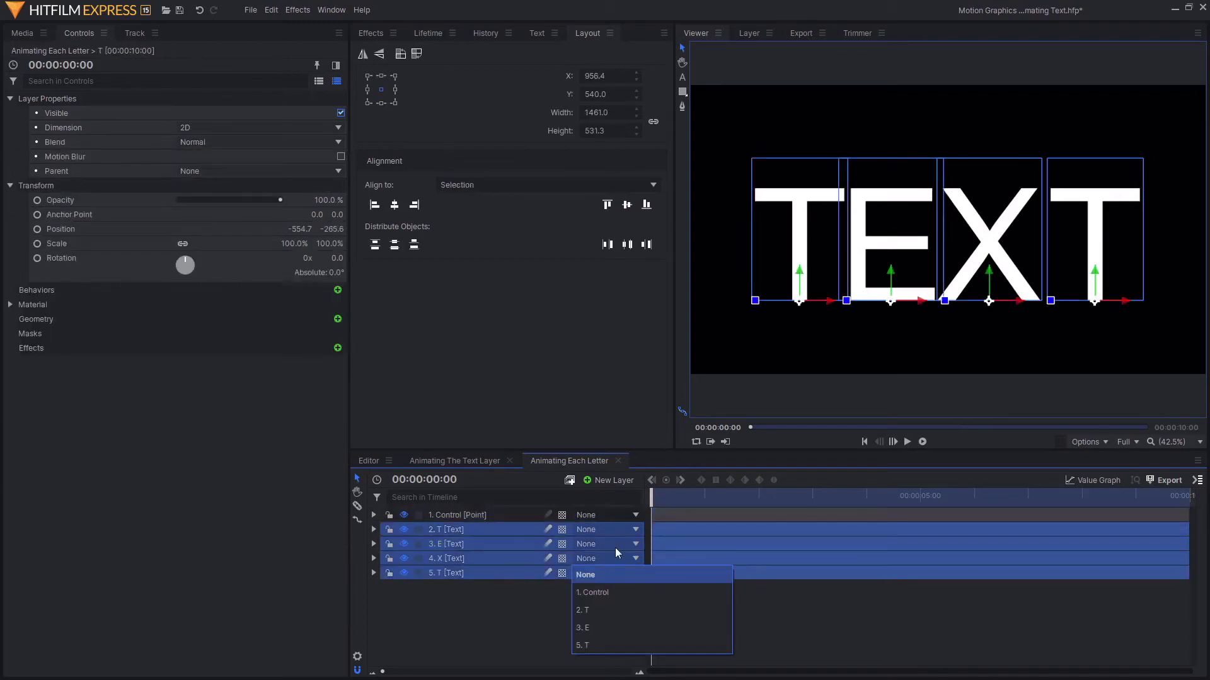
pyautogui.click(592, 592)
pyautogui.click(514, 636)
# Step: Test the parenting by moving Control, undo the move, and make Control 3D
pyautogui.click(466, 515)
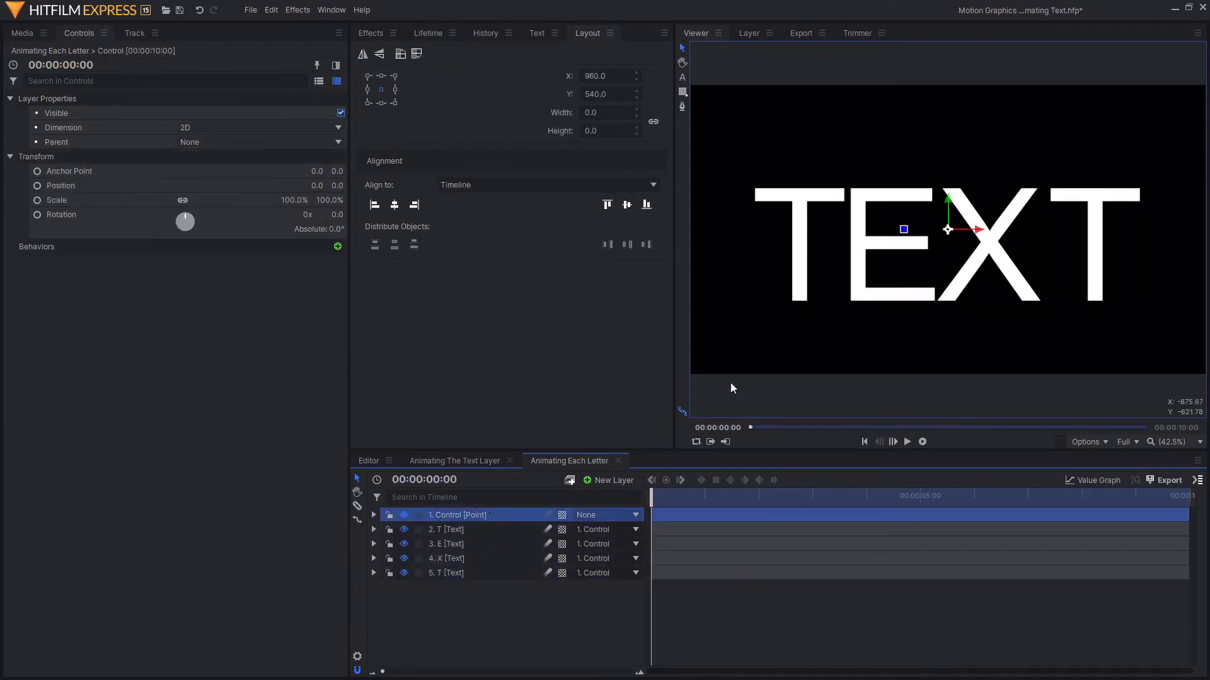
pyautogui.moveTo(952, 221); pyautogui.dragTo(951, 248)
pyautogui.hotkey('ctrl', 'z')
pyautogui.moveTo(555, 598); pyautogui.dragTo(555, 520)
pyautogui.moveTo(541, 611); pyautogui.dragTo(504, 526)
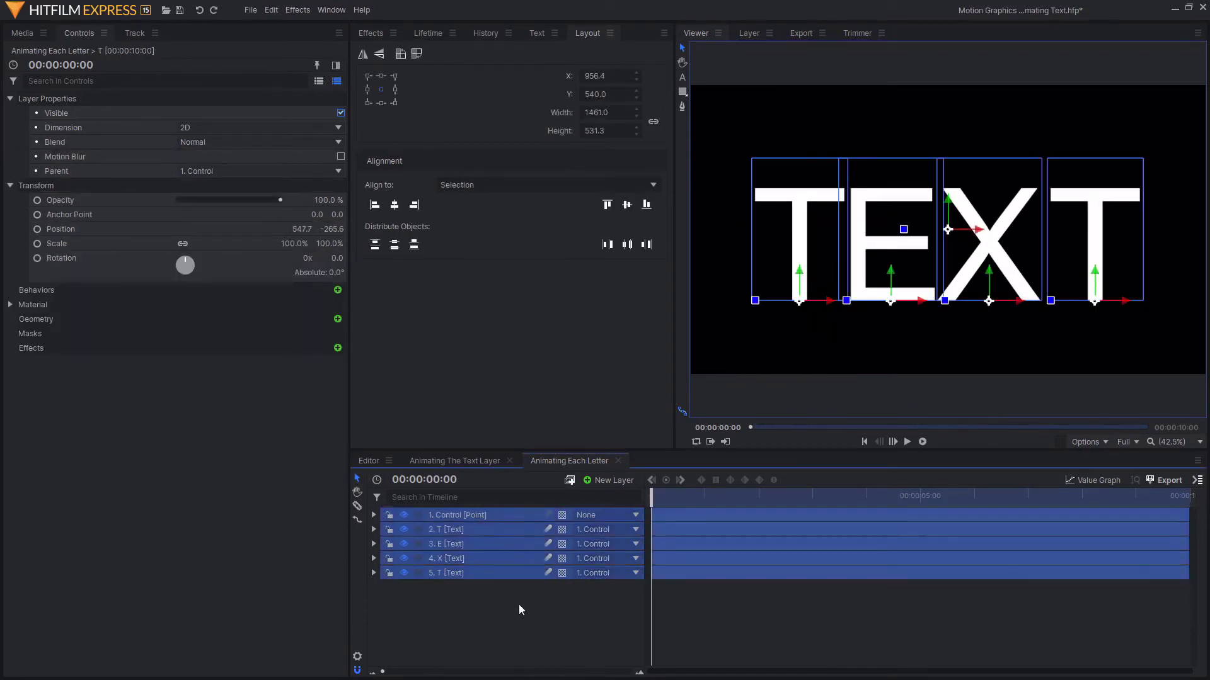
pyautogui.click(519, 603)
pyautogui.click(562, 515)
# Step: Try setting the four letter layers to 3D Plane, then revert them to 2D
pyautogui.click(494, 529)
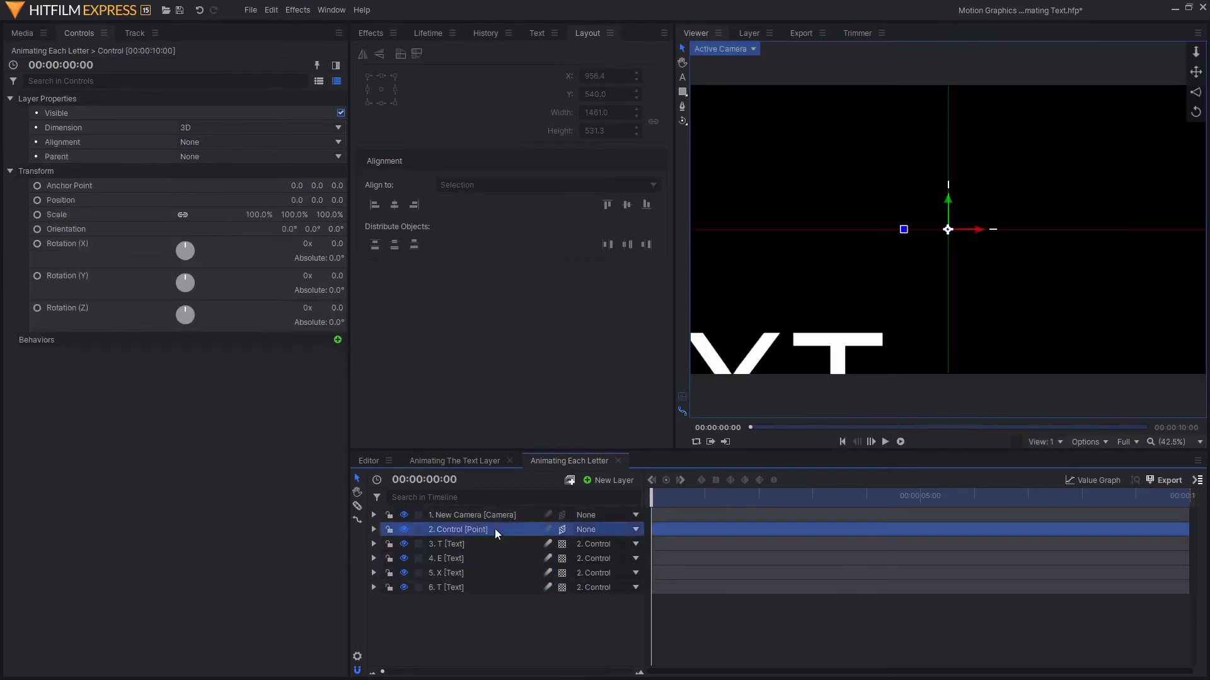
pyautogui.moveTo(499, 603); pyautogui.dragTo(466, 543)
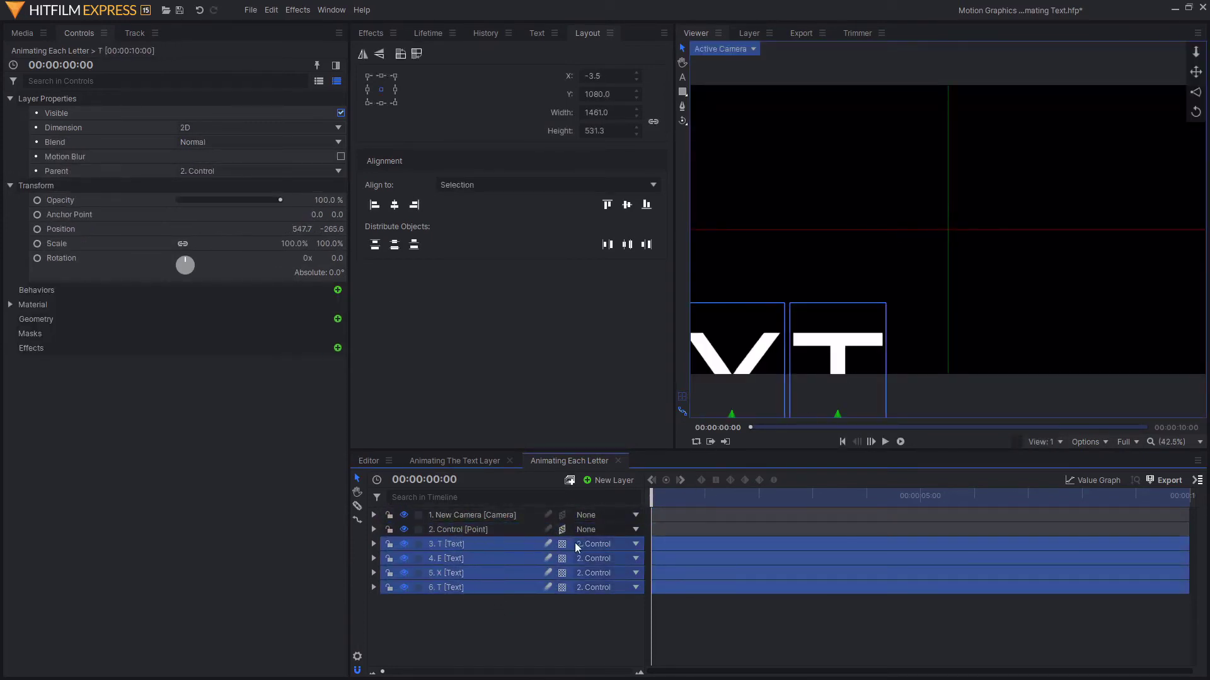
pyautogui.click(578, 573)
pyautogui.click(546, 625)
pyautogui.click(498, 530)
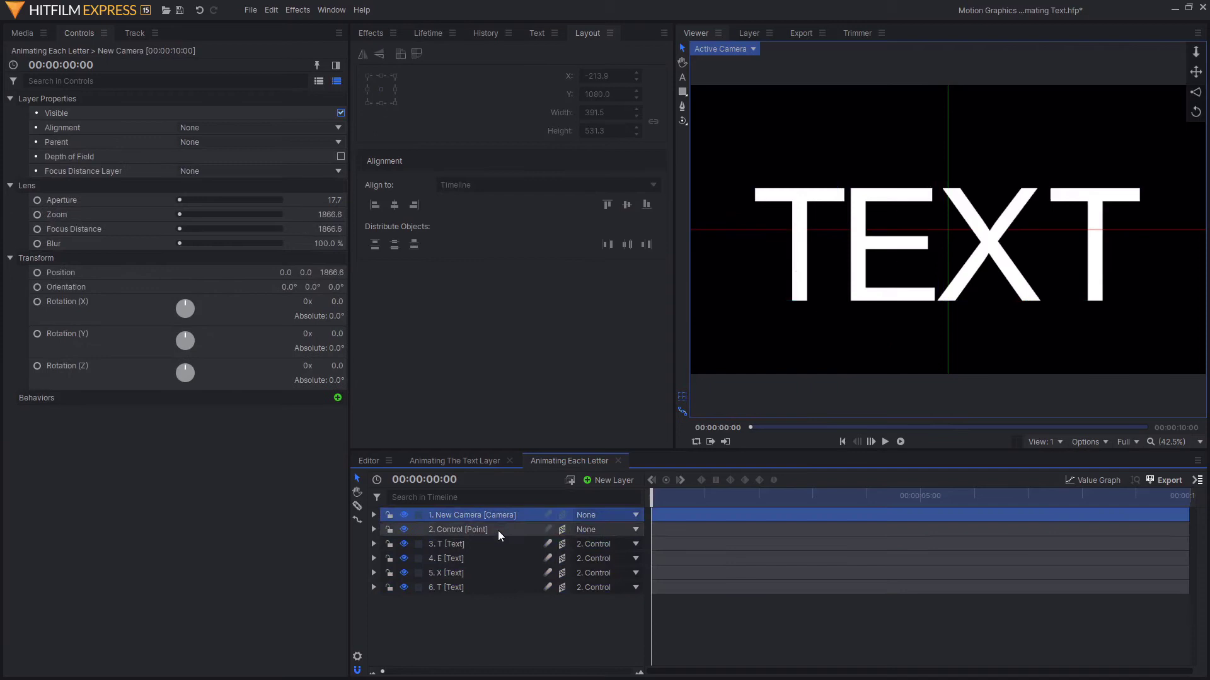
pyautogui.moveTo(494, 624); pyautogui.dragTo(482, 550)
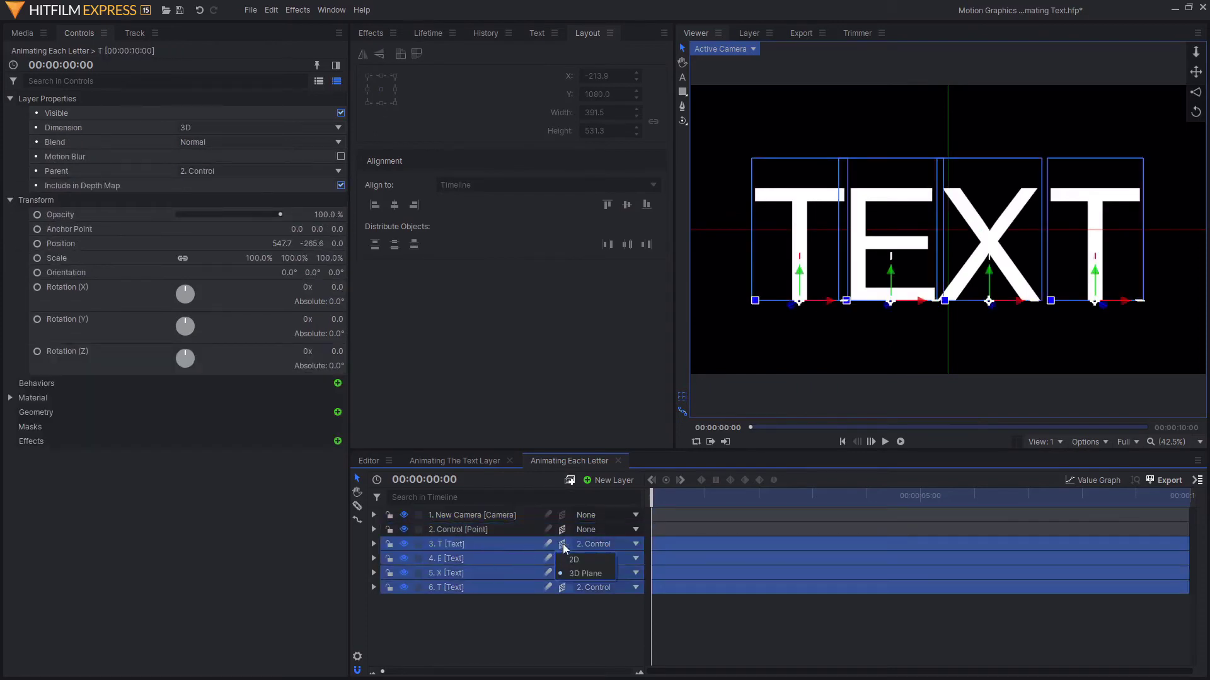
pyautogui.click(573, 560)
pyautogui.click(570, 599)
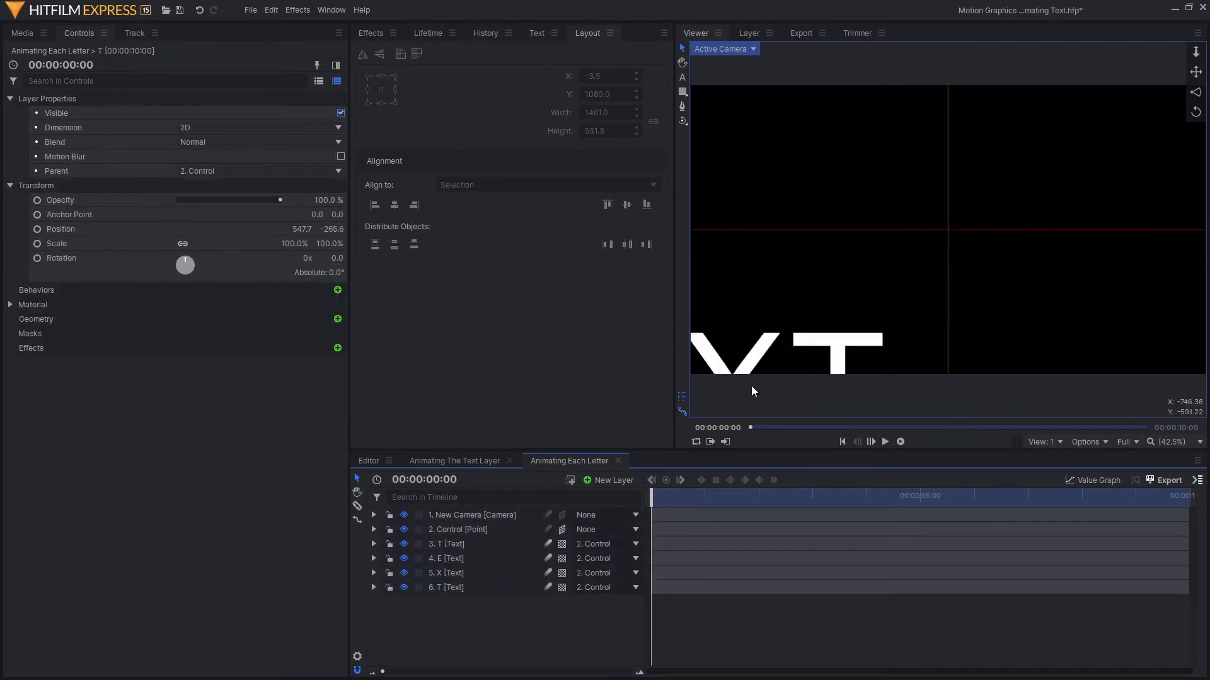
# Step: Reselect the four letter layers and set them to 3D Plane, then select the first T
pyautogui.scroll(-2, 751, 392)
pyautogui.click(490, 515)
pyautogui.click(490, 529)
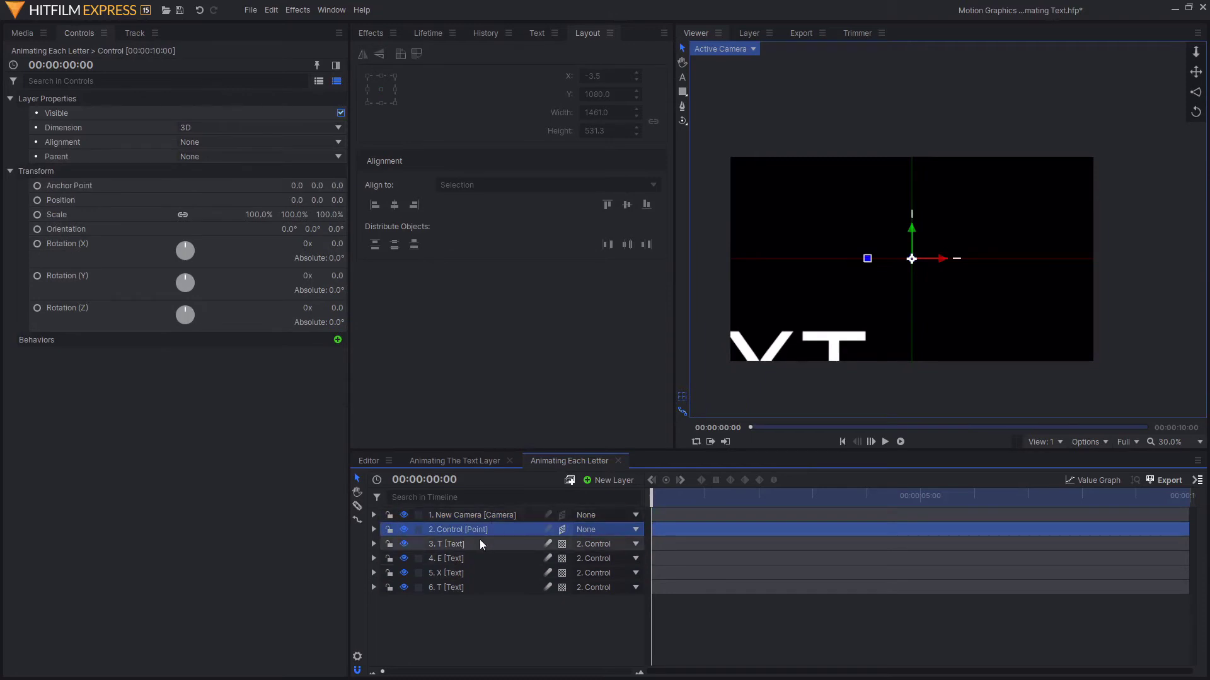
pyautogui.moveTo(497, 601); pyautogui.dragTo(489, 542)
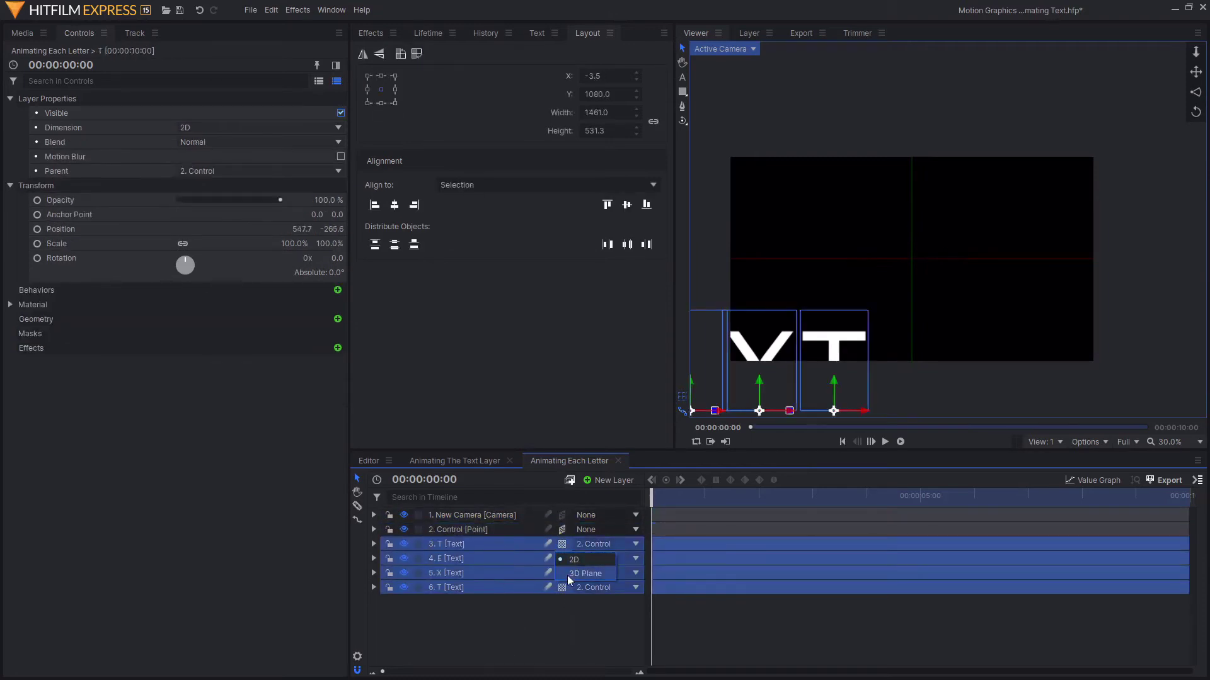
pyautogui.click(569, 573)
pyautogui.click(572, 614)
pyautogui.click(507, 544)
pyautogui.click(500, 529)
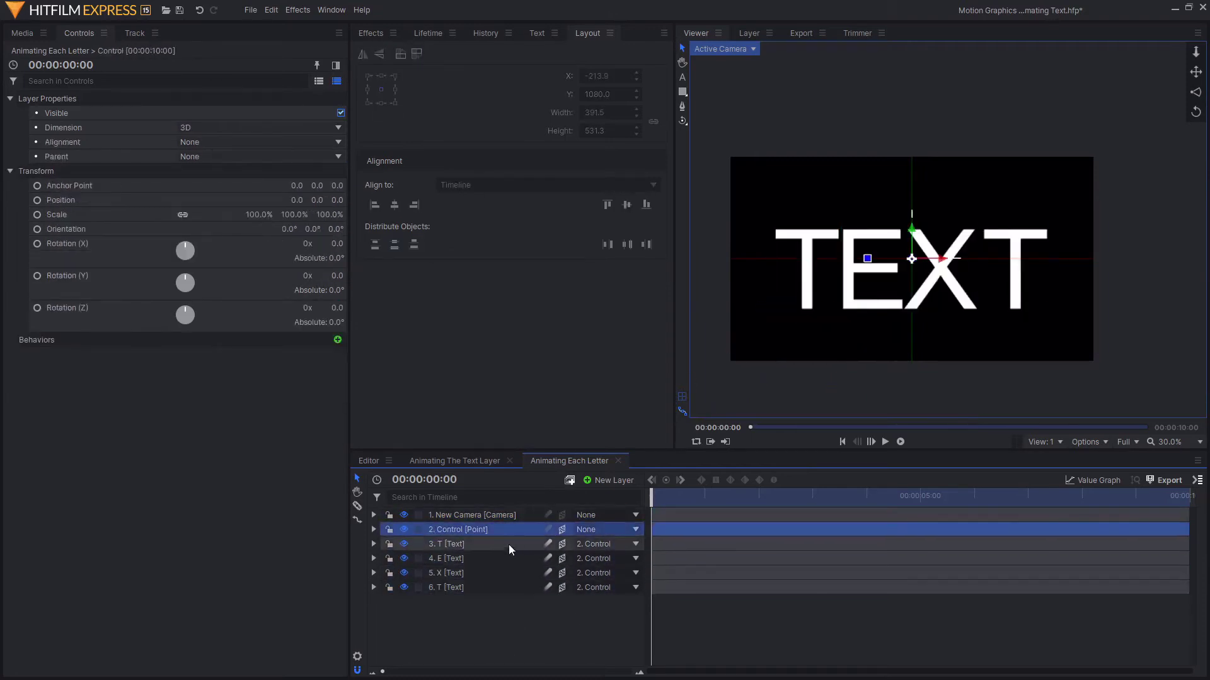
pyautogui.click(509, 544)
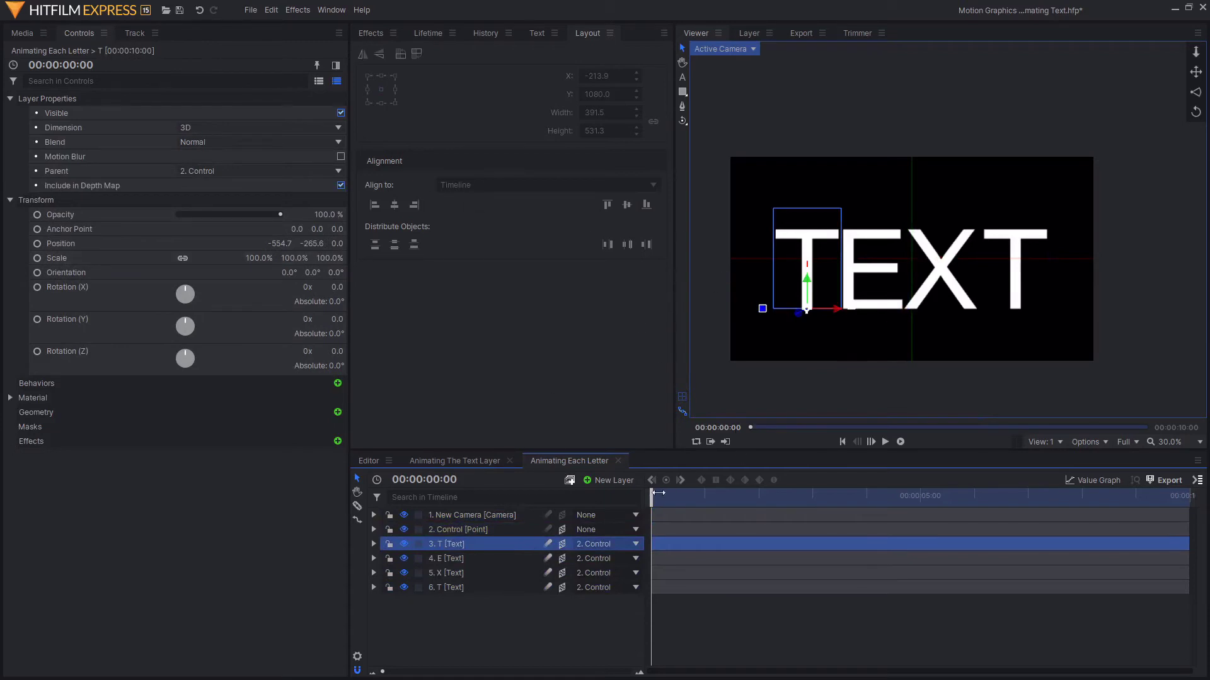
# Step: Keyframe the first T's Position above the frame at frame 6, landing in the word at frame 14
pyautogui.press('space')
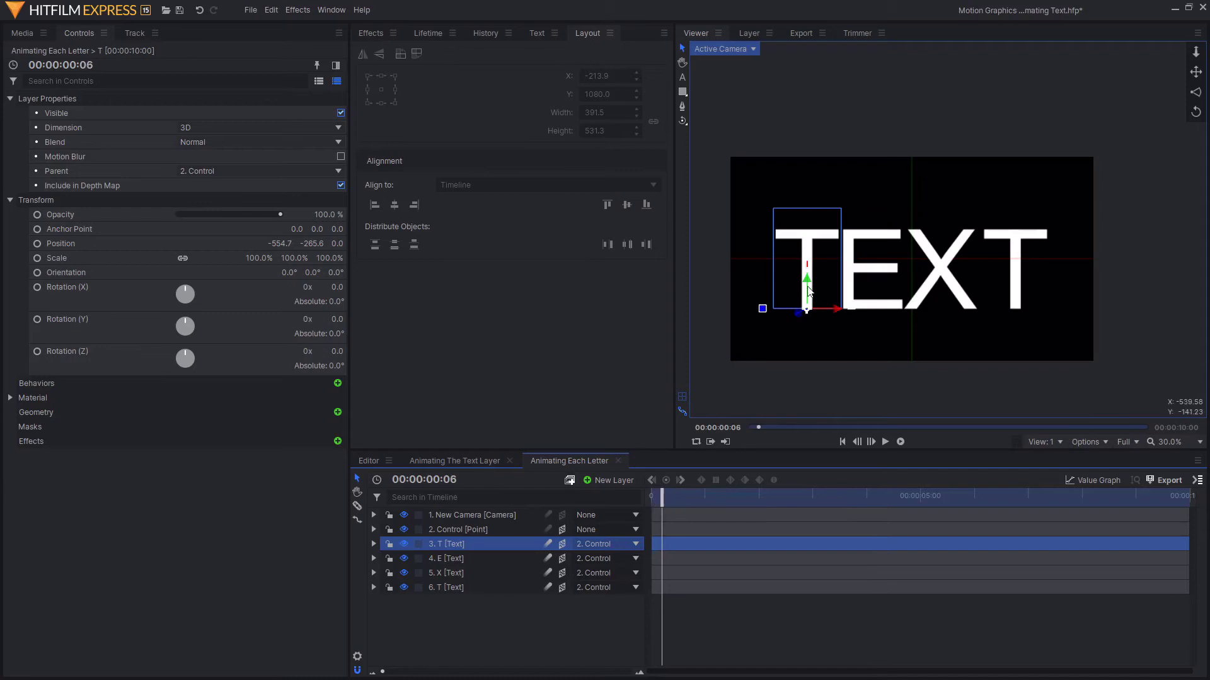
pyautogui.moveTo(809, 291); pyautogui.dragTo(811, 115)
pyautogui.click(38, 244)
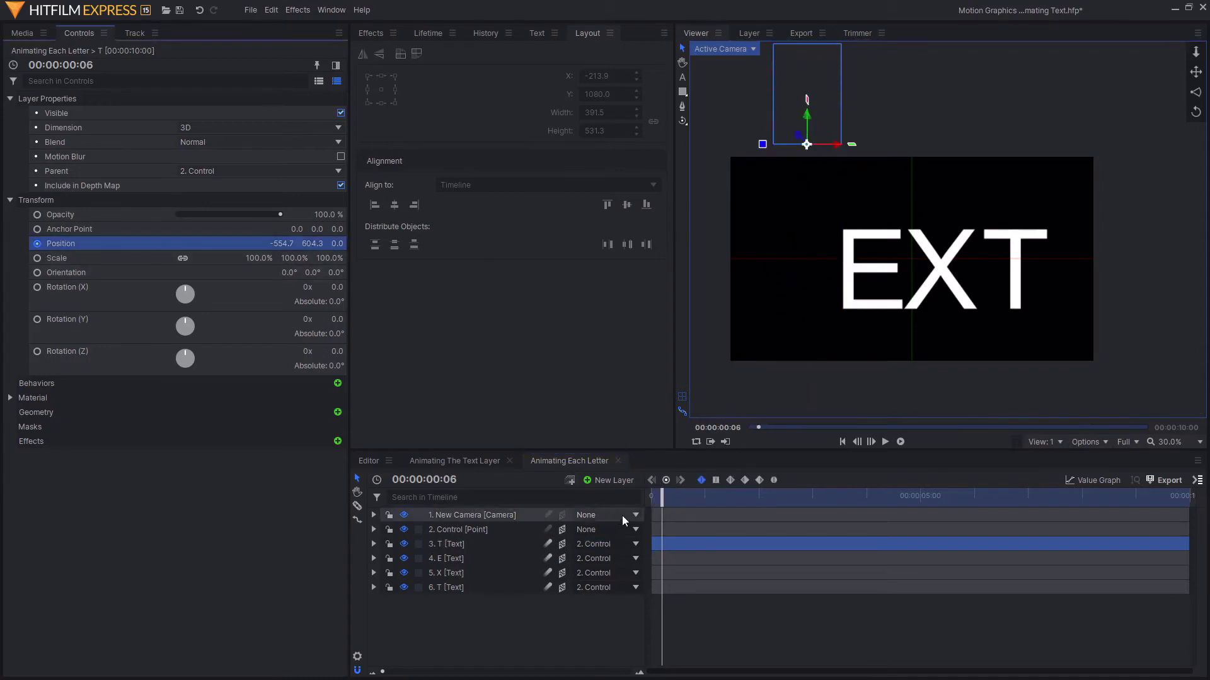
pyautogui.press('Right')
pyautogui.press('Right')
pyautogui.press('Right')
pyautogui.press('Right')
pyautogui.press('Right')
pyautogui.press('Right')
pyautogui.press('Right')
pyautogui.press('Right')
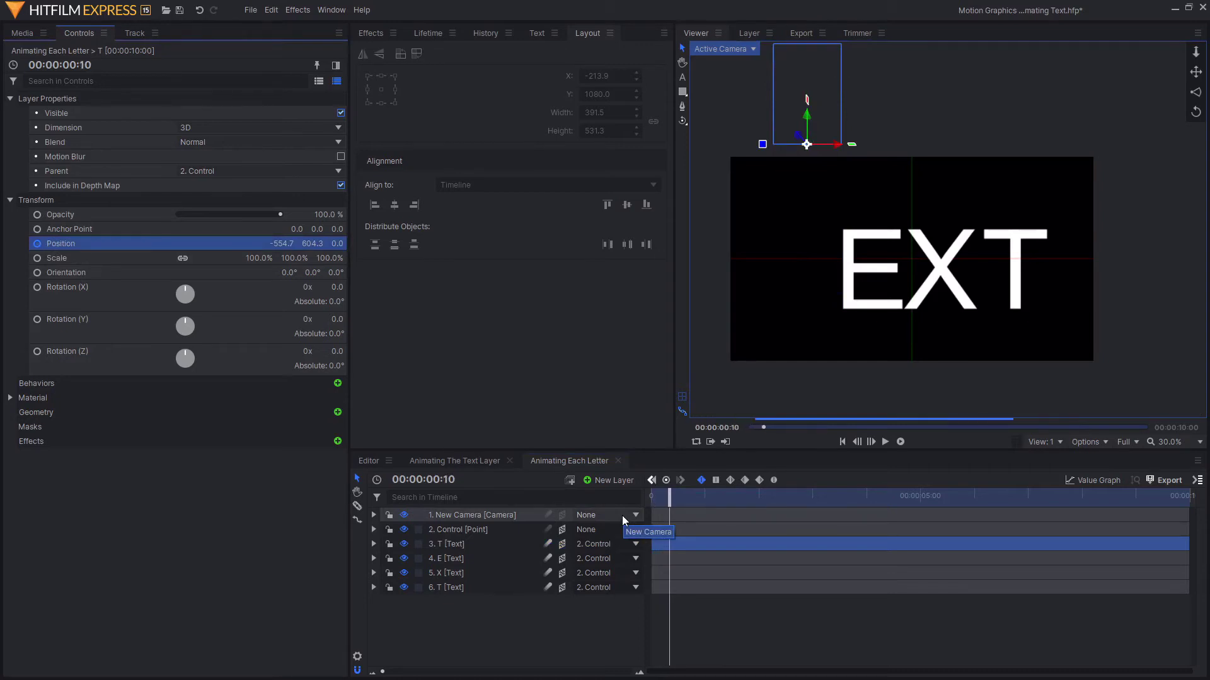
pyautogui.moveTo(807, 119); pyautogui.dragTo(817, 280)
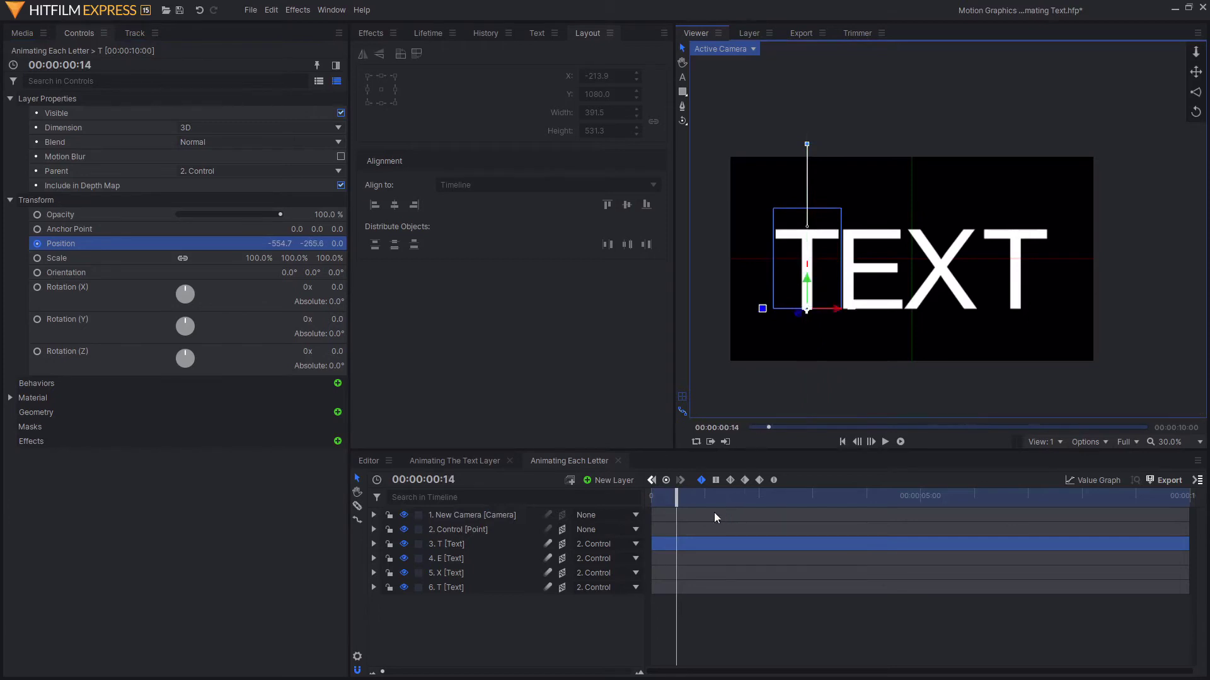
# Step: Enable motion blur on the T layer and preview the drop from the start
pyautogui.moveTo(676, 501); pyautogui.dragTo(674, 500)
pyautogui.click(547, 544)
pyautogui.click(561, 613)
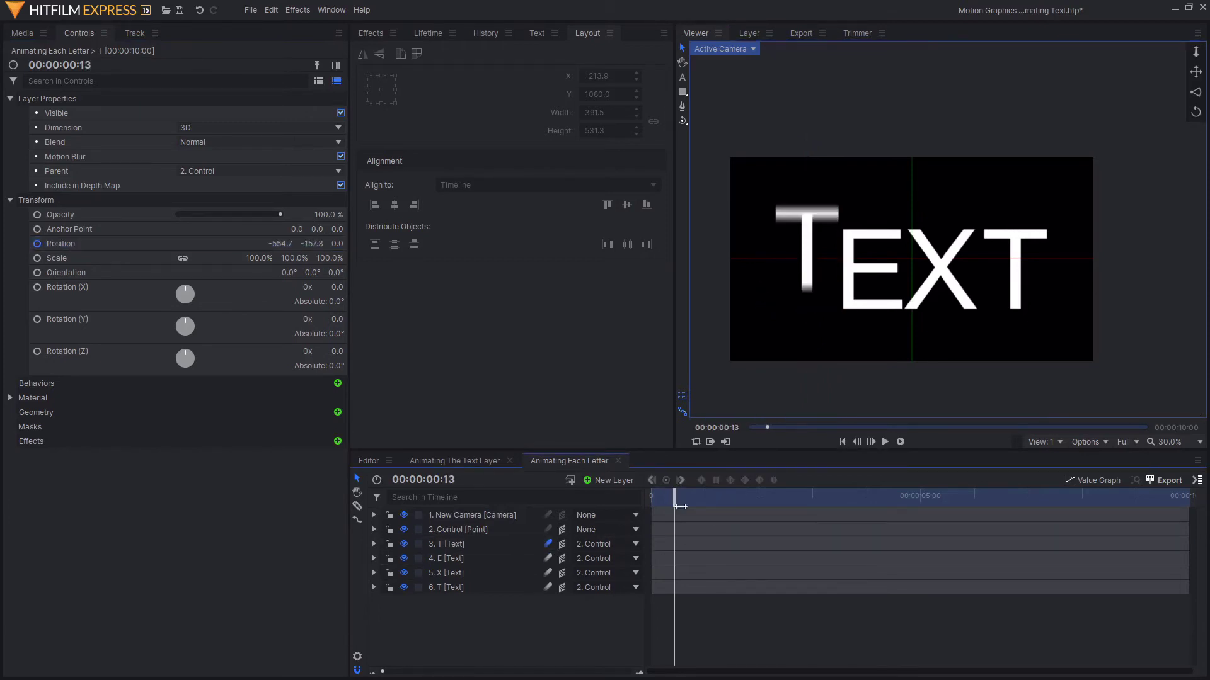
pyautogui.moveTo(665, 499); pyautogui.dragTo(651, 499)
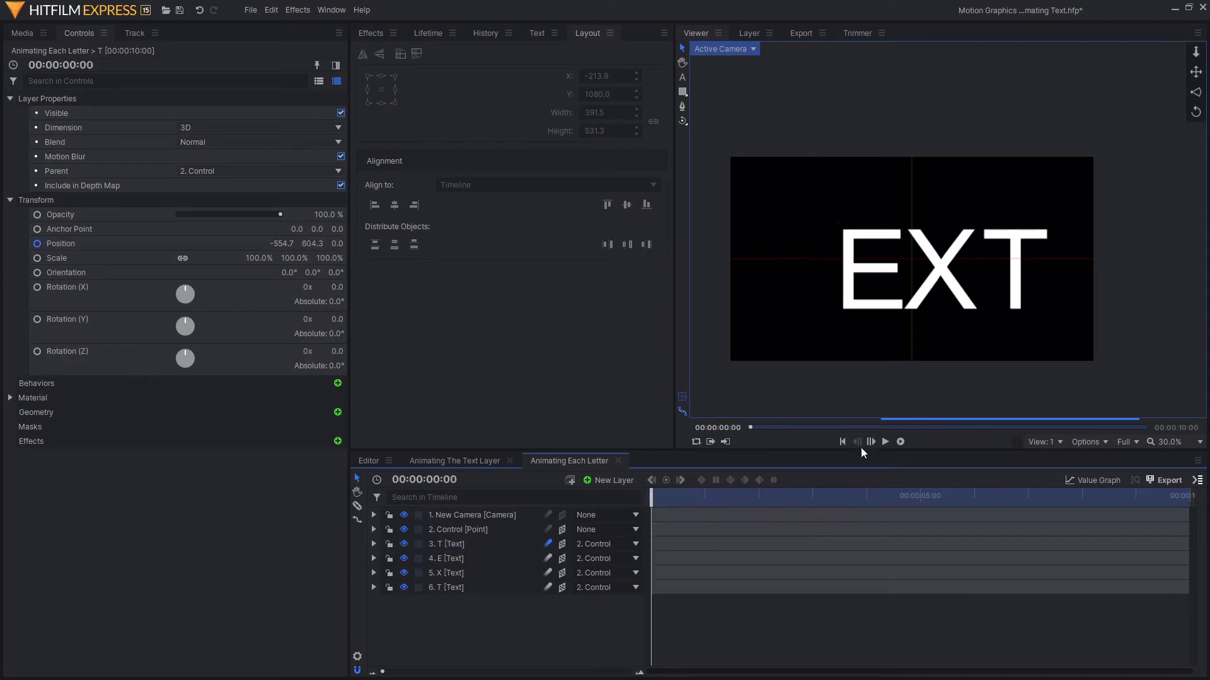
pyautogui.click(899, 442)
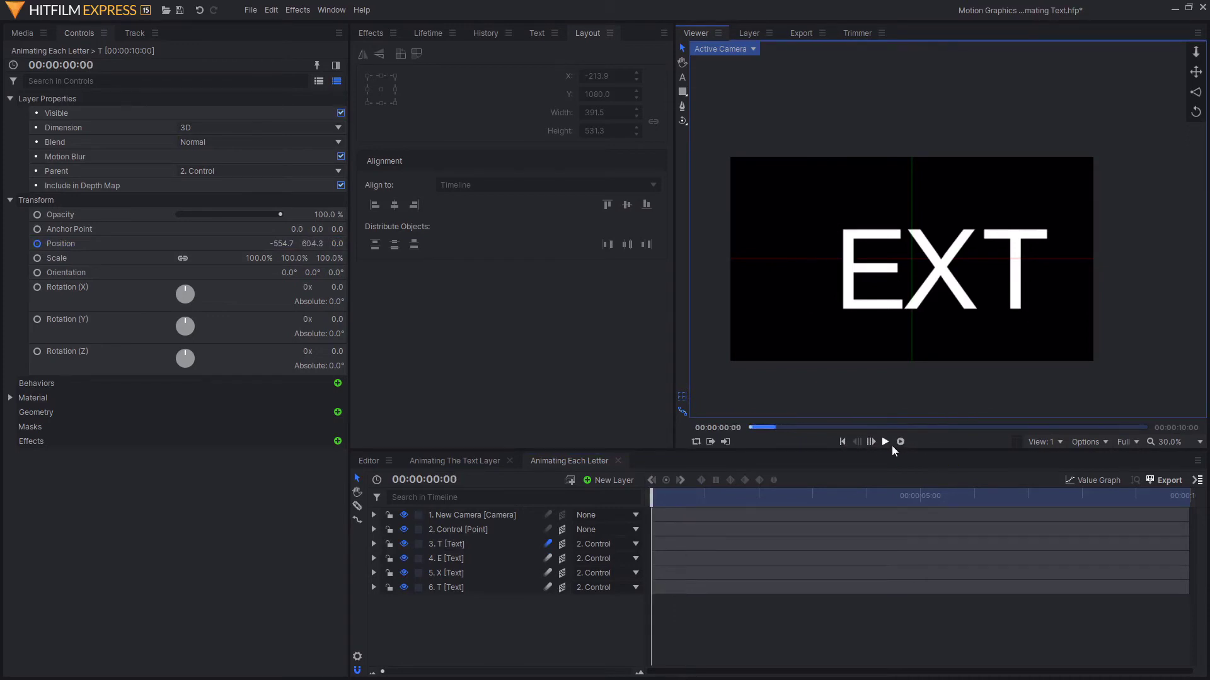
pyautogui.click(887, 442)
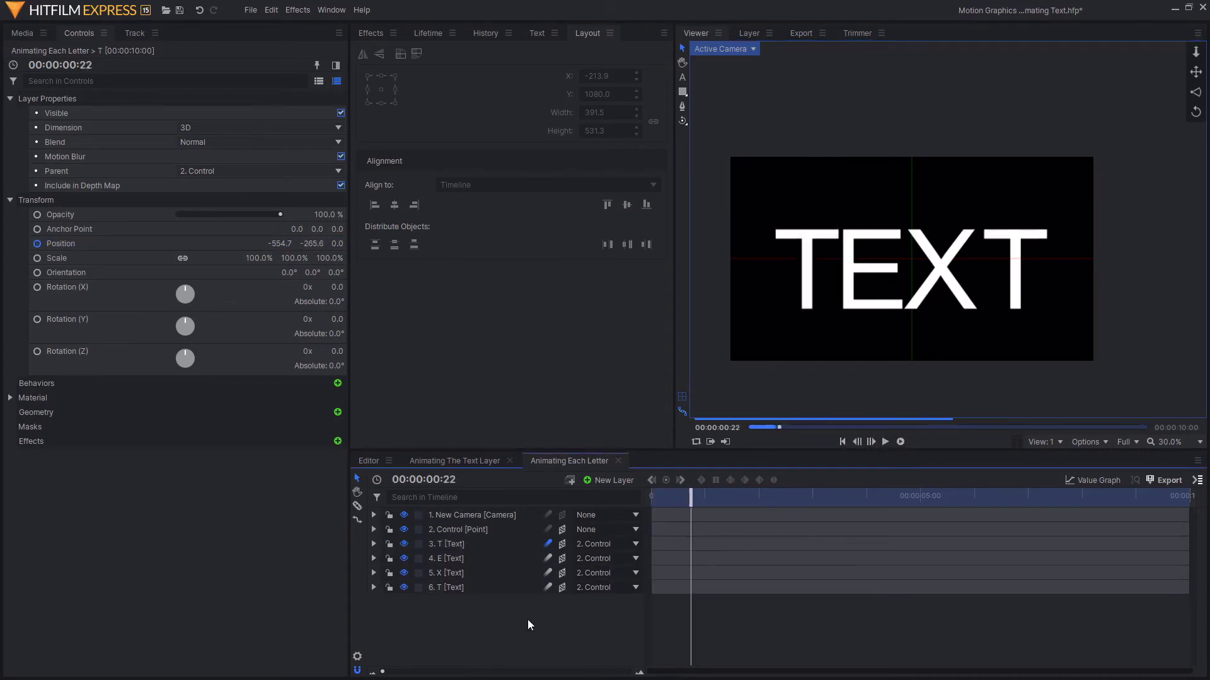
# Step: Rotate the Control layer to 40° around Y at frame 15
pyautogui.moveTo(701, 498)
pyautogui.mouseDown()
pyautogui.moveTo(662, 498)
pyautogui.moveTo(689, 497)
pyautogui.mouseUp()
pyautogui.moveTo(510, 611); pyautogui.dragTo(514, 569)
pyautogui.click(466, 529)
pyautogui.moveTo(185, 282); pyautogui.dragTo(208, 282)
pyautogui.moveTo(336, 276); pyautogui.dragTo(609, 387)
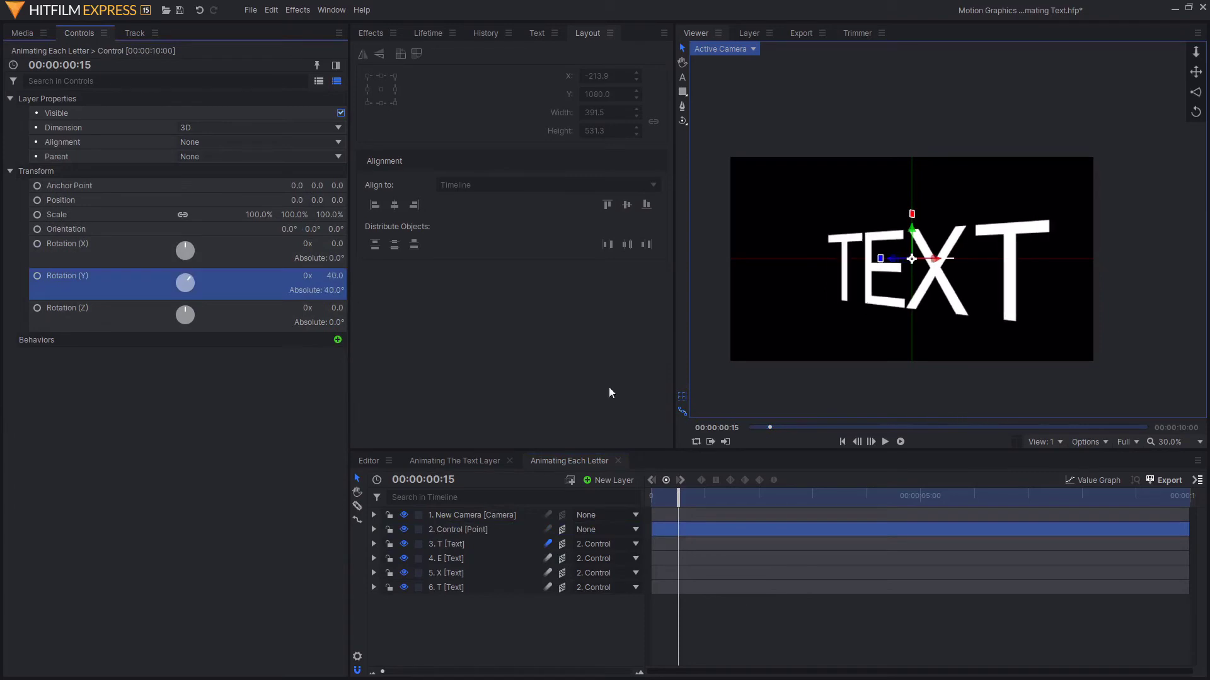
# Step: Set the Control's Y rotation to -40° at frame 8, then review at frame 19
pyautogui.moveTo(690, 501); pyautogui.dragTo(666, 501)
pyautogui.moveTo(335, 275); pyautogui.dragTo(289, 275)
pyautogui.click(340, 276)
pyautogui.write('1')
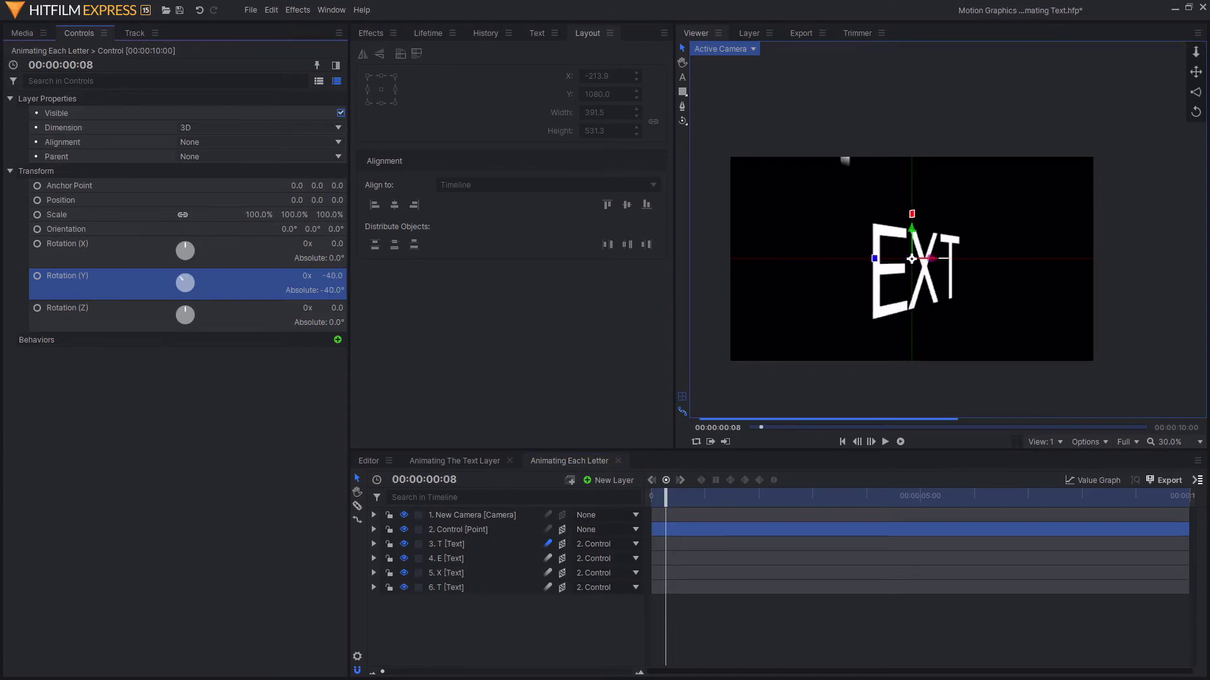
pyautogui.press('Return')
pyautogui.moveTo(665, 495); pyautogui.dragTo(685, 495)
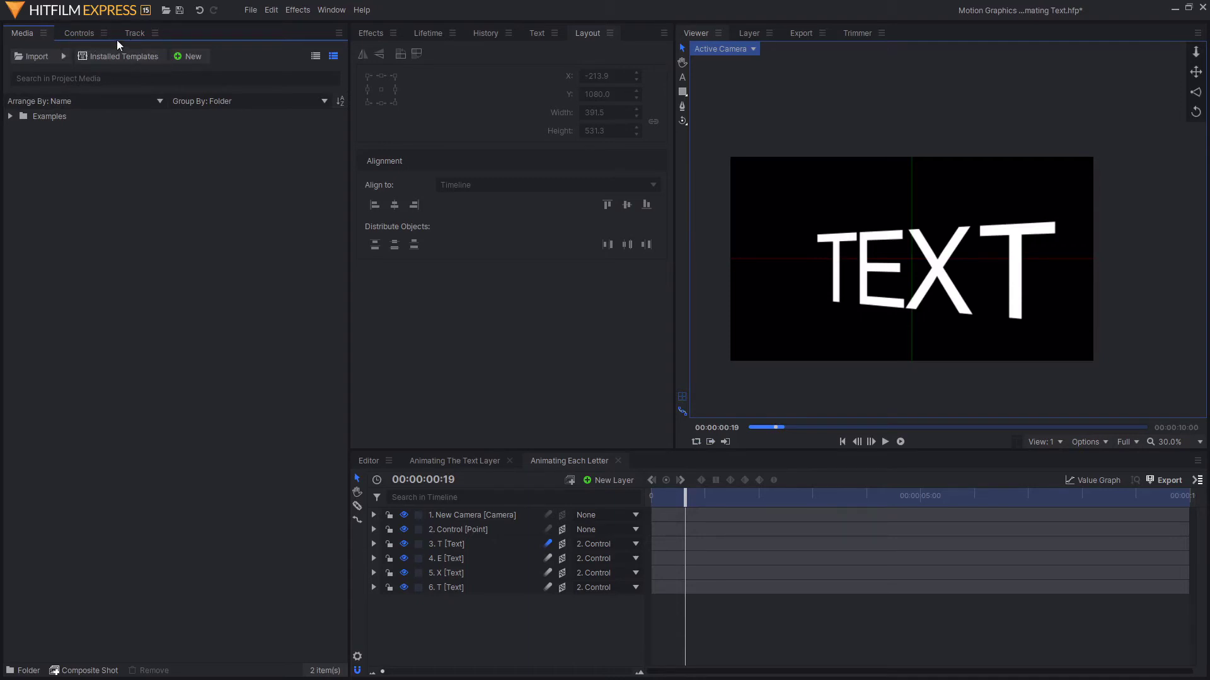
# Step: In Installed Templates, select Banners, Clean Box Line and Clean Double Box
pyautogui.click(135, 58)
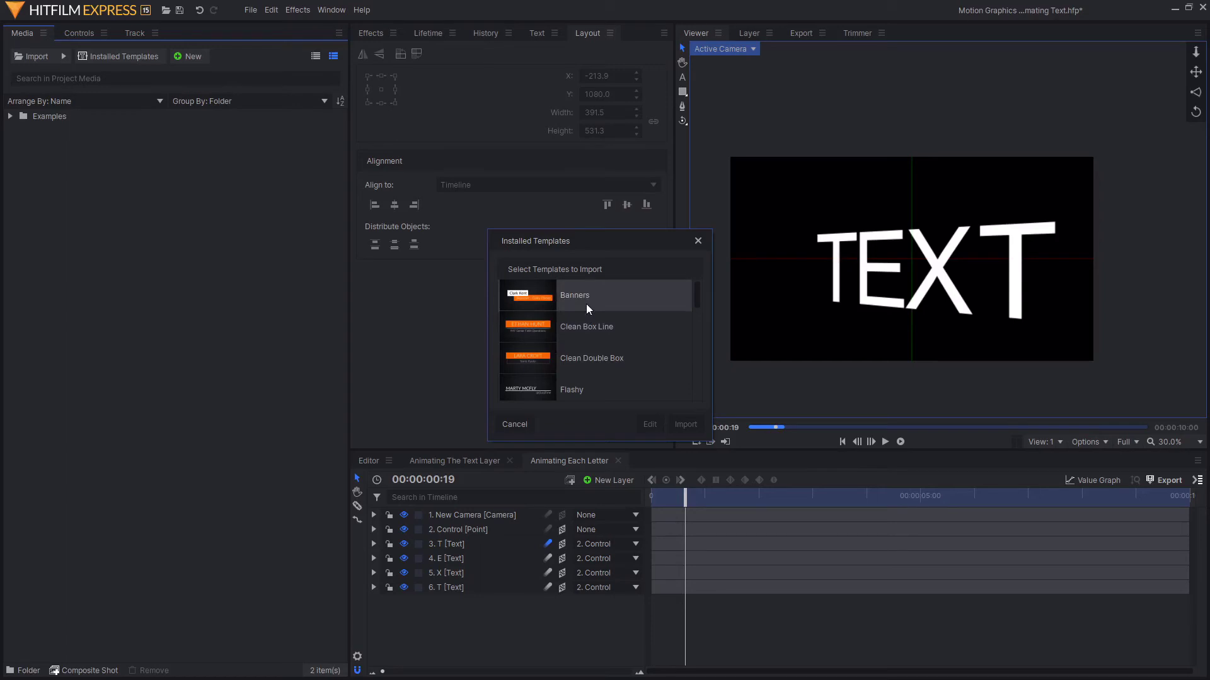
pyautogui.click(586, 303)
pyautogui.keyDown('ctrl'); pyautogui.click(581, 331); pyautogui.keyUp('ctrl')
pyautogui.keyDown('ctrl'); pyautogui.click(578, 358); pyautogui.keyUp('ctrl')
pyautogui.keyDown('ctrl'); pyautogui.click(578, 308); pyautogui.keyUp('ctrl')
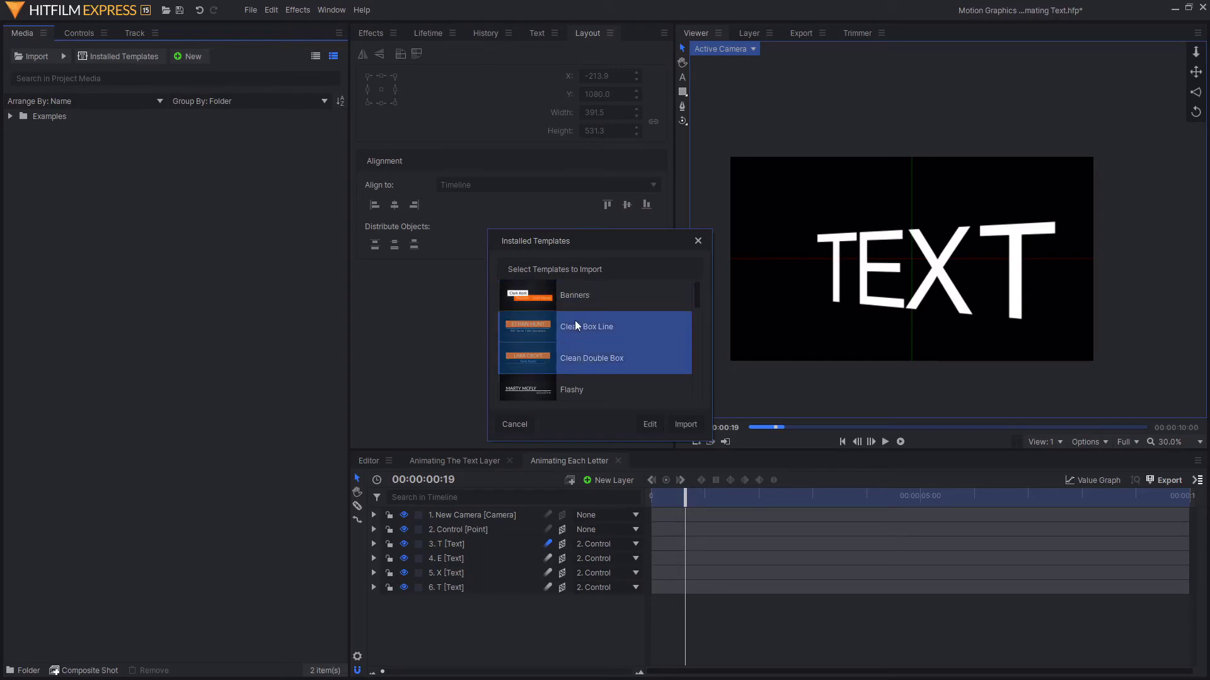
pyautogui.keyDown('ctrl'); pyautogui.click(575, 320); pyautogui.keyUp('ctrl')
pyautogui.keyDown('ctrl'); pyautogui.click(576, 360); pyautogui.keyUp('ctrl')
pyautogui.keyDown('ctrl'); pyautogui.click(580, 296); pyautogui.keyUp('ctrl')
pyautogui.keyDown('ctrl'); pyautogui.click(585, 321); pyautogui.keyUp('ctrl')
pyautogui.keyDown('ctrl'); pyautogui.click(588, 364); pyautogui.keyUp('ctrl')
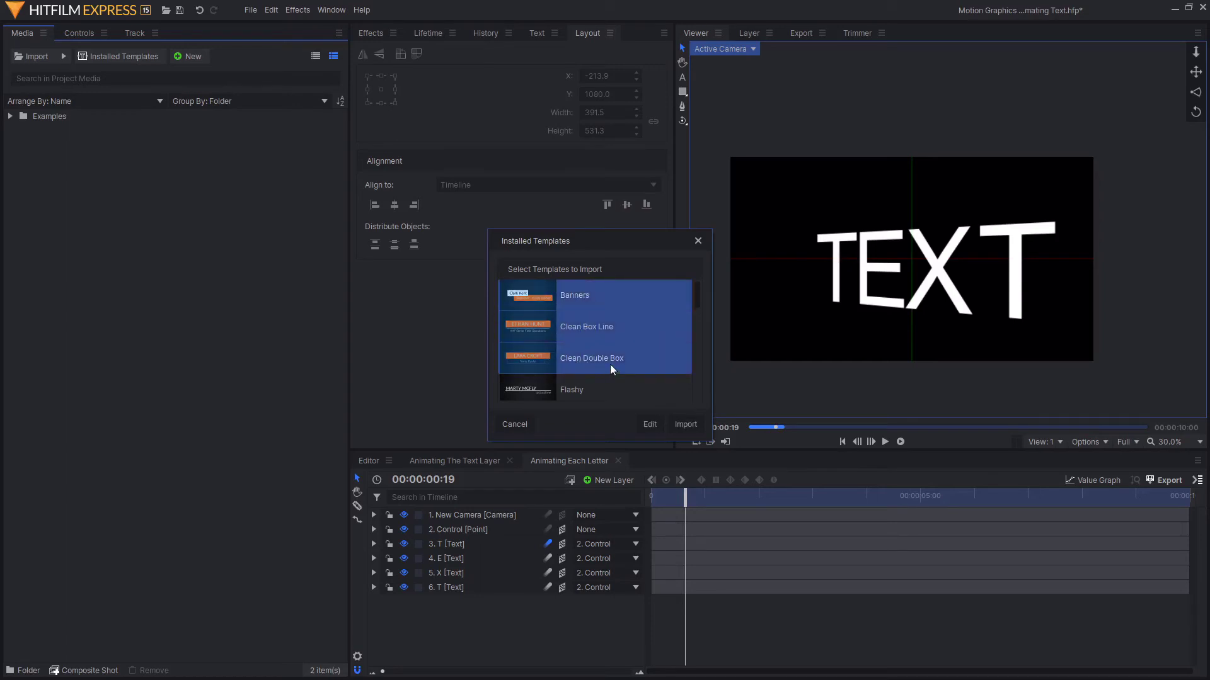
# Step: Narrow the selection to only Banners and import it
pyautogui.keyDown('ctrl'); pyautogui.click(610, 364); pyautogui.keyUp('ctrl')
pyautogui.keyDown('ctrl'); pyautogui.click(595, 327); pyautogui.keyUp('ctrl')
pyautogui.keyDown('ctrl'); pyautogui.click(591, 302); pyautogui.keyUp('ctrl')
pyautogui.keyDown('ctrl'); pyautogui.click(607, 307); pyautogui.keyUp('ctrl')
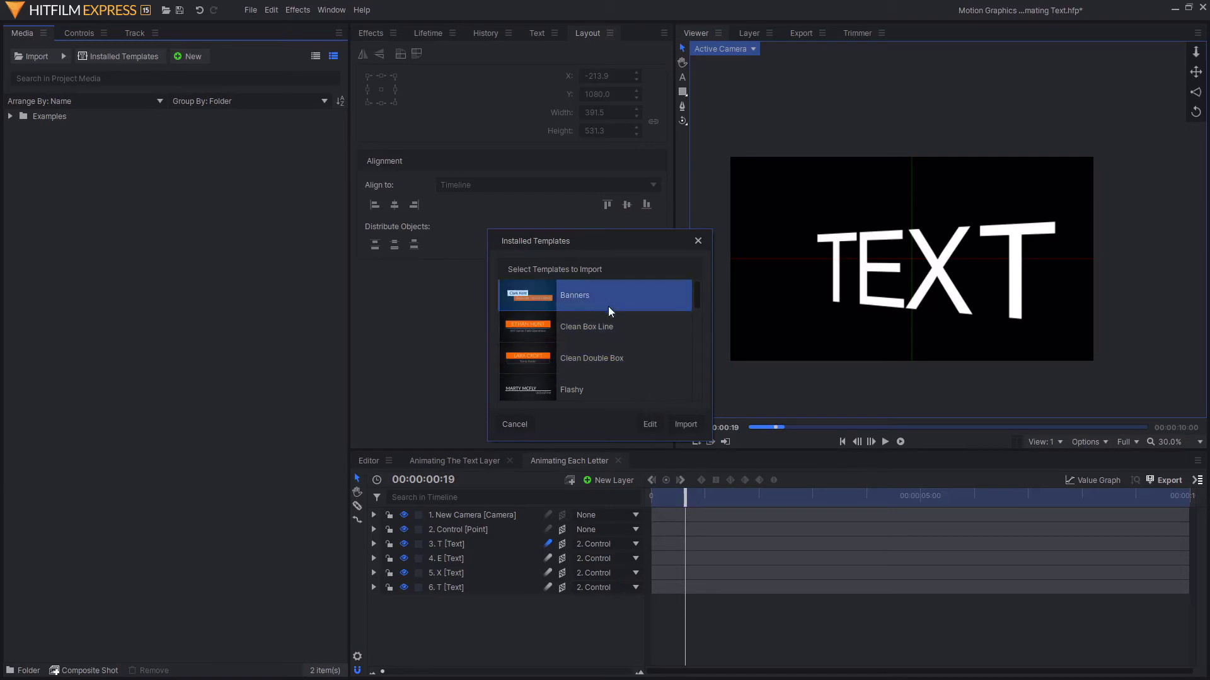
pyautogui.click(678, 423)
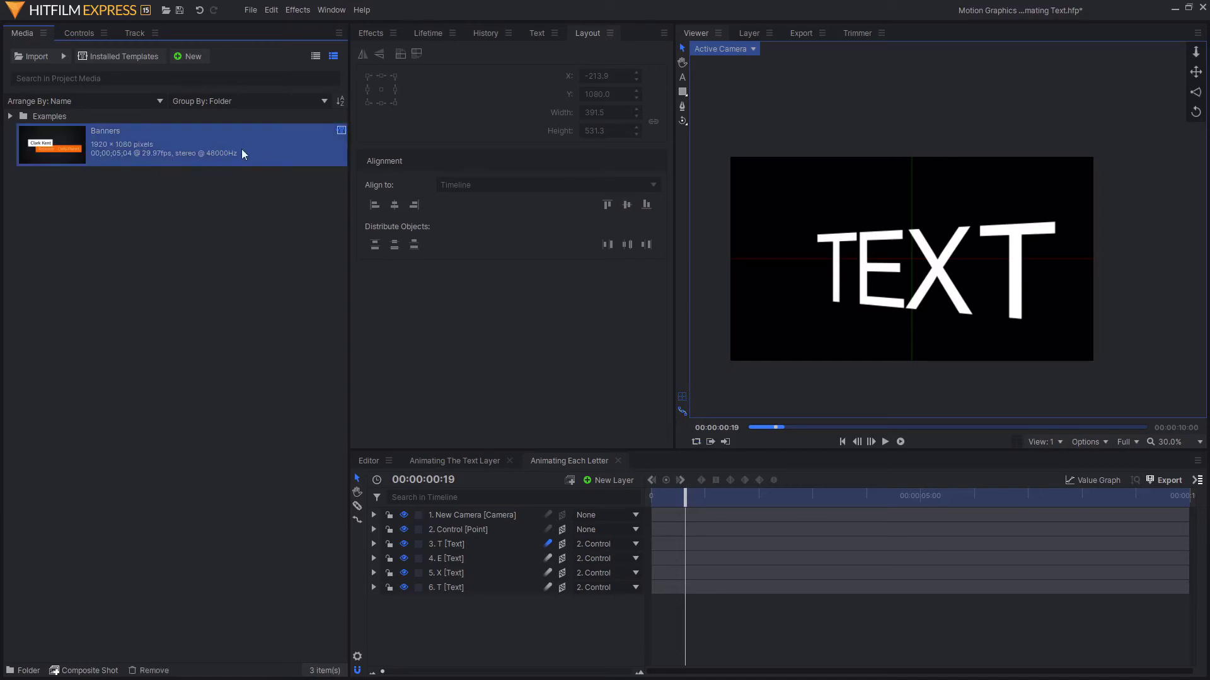
# Step: Drop the Banners template onto the Editor's Video 1 track and show its Controls
pyautogui.moveTo(296, 199); pyautogui.dragTo(324, 245)
pyautogui.moveTo(262, 188); pyautogui.dragTo(389, 369)
pyautogui.click(369, 458)
pyautogui.moveTo(285, 129); pyautogui.dragTo(505, 496)
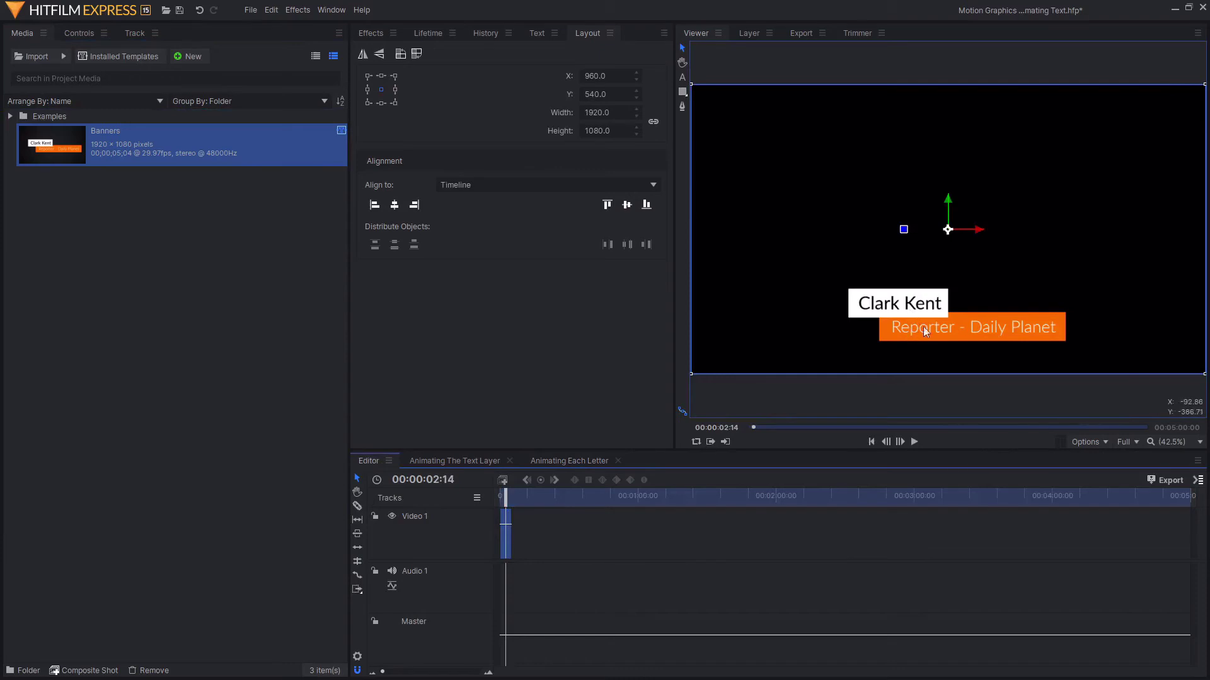
pyautogui.click(82, 33)
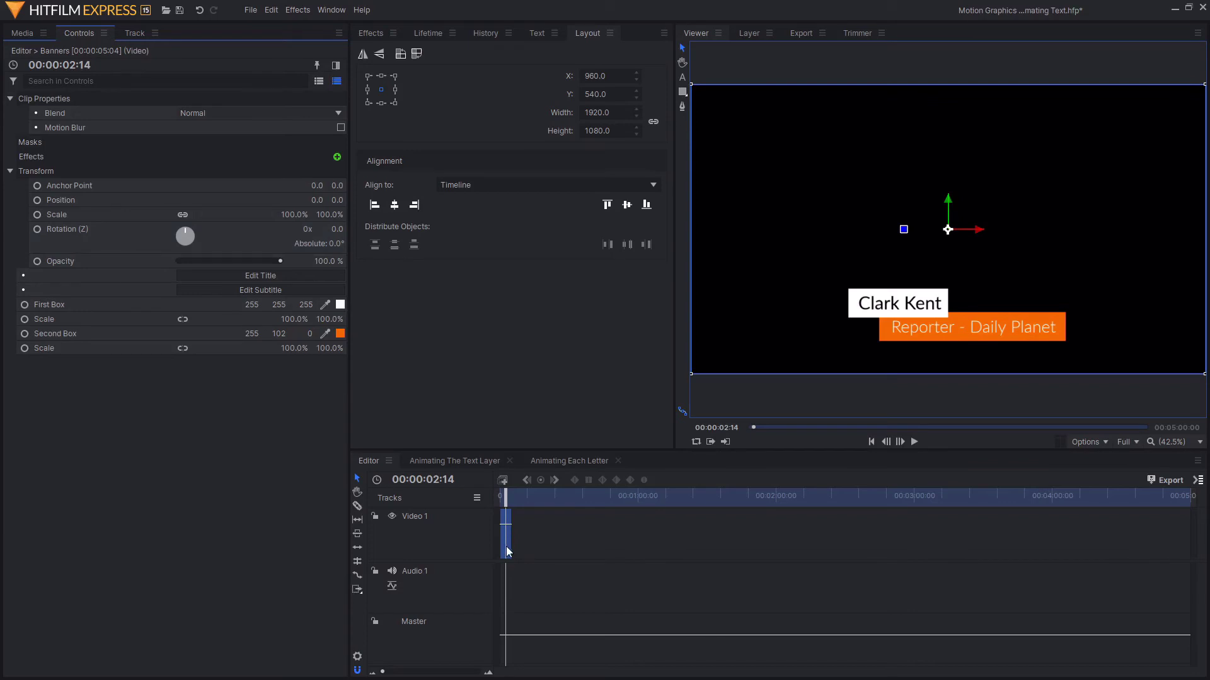
# Step: Browse the Banners controls: title, subtitle, box colour and box scale rows
pyautogui.click(36, 275)
pyautogui.click(59, 288)
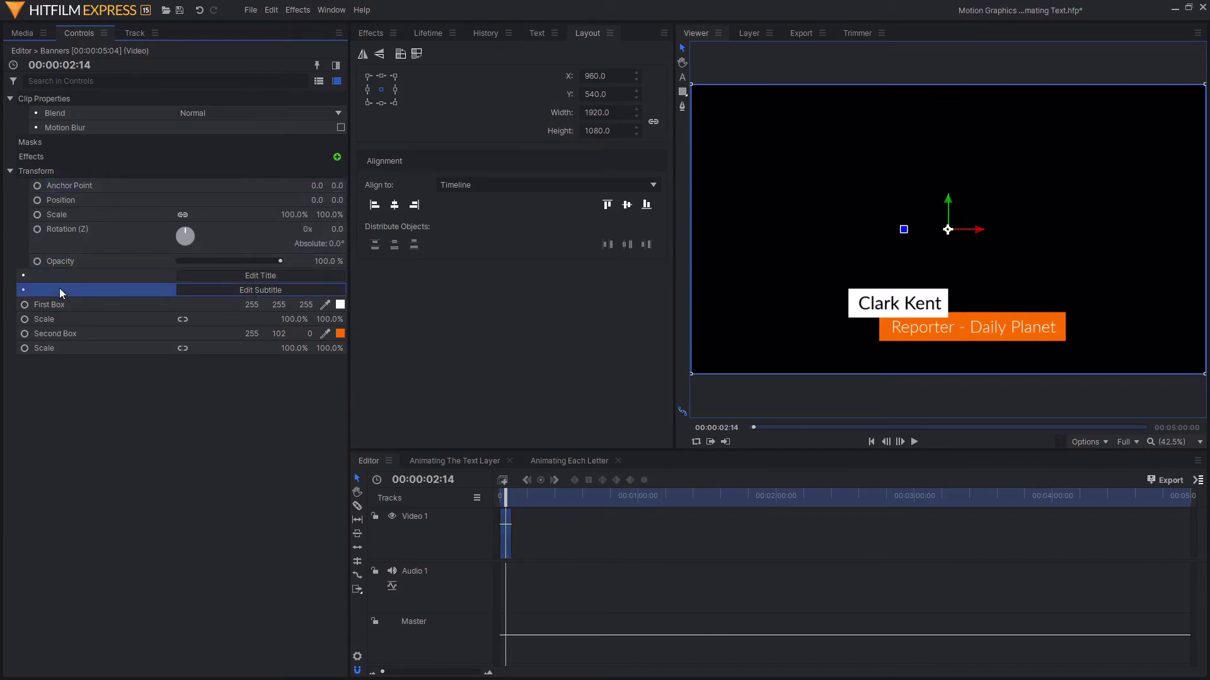
pyautogui.click(89, 305)
pyautogui.click(91, 319)
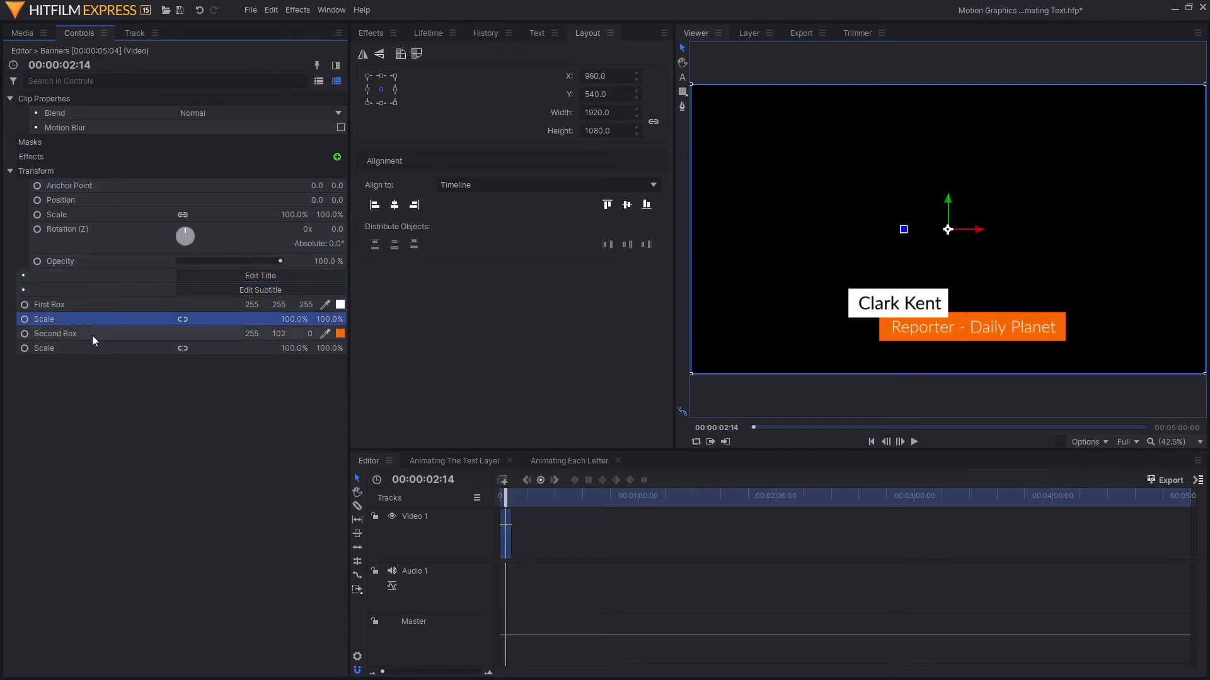
pyautogui.click(92, 337)
pyautogui.click(89, 349)
# Step: Step through the title, subtitle and box properties again, then begin editing the banner title
pyautogui.click(59, 275)
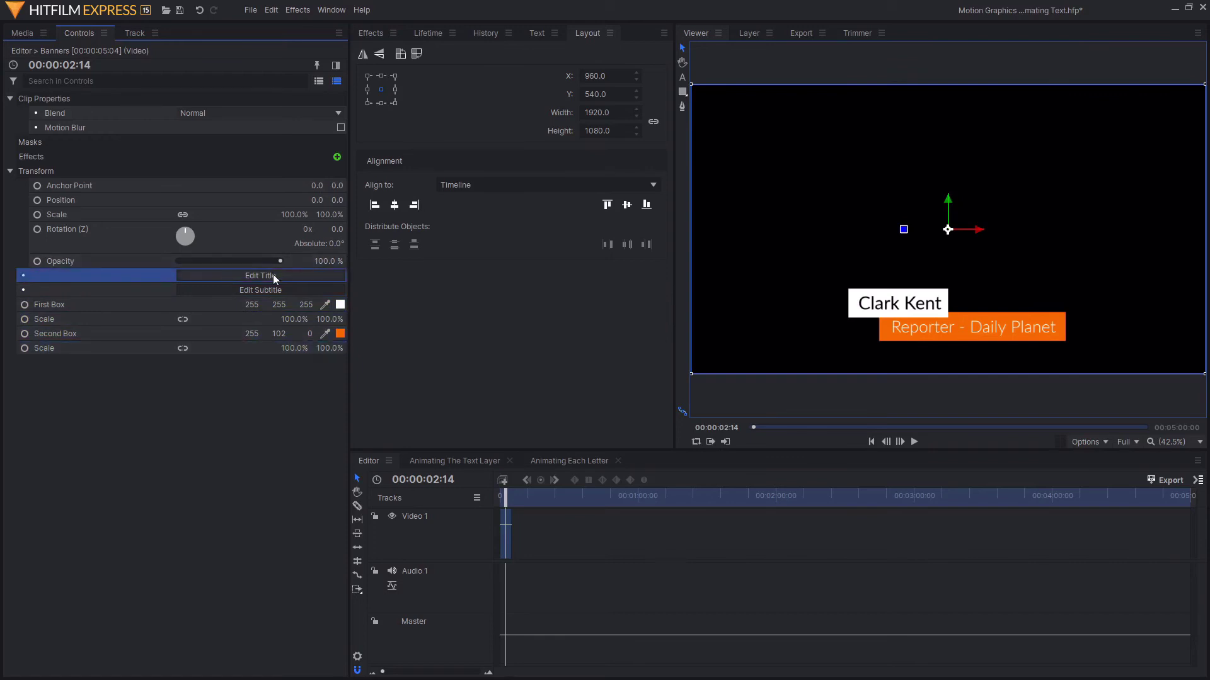
pyautogui.click(170, 288)
pyautogui.click(72, 305)
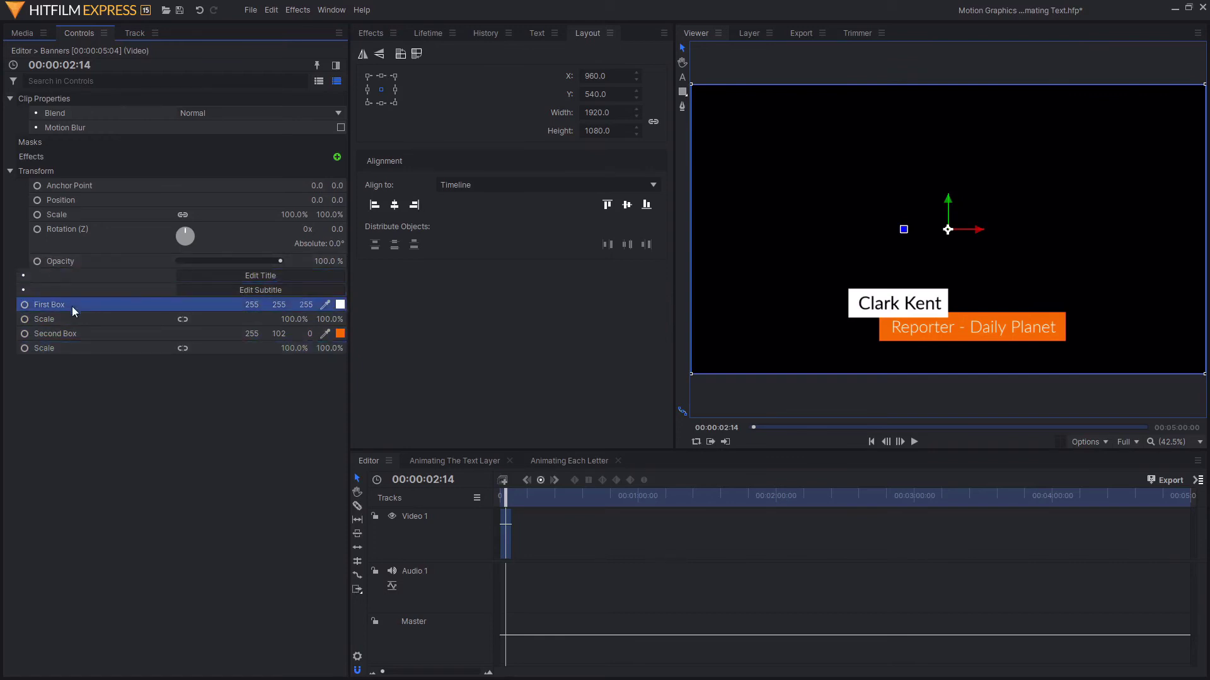
pyautogui.click(61, 322)
pyautogui.click(59, 333)
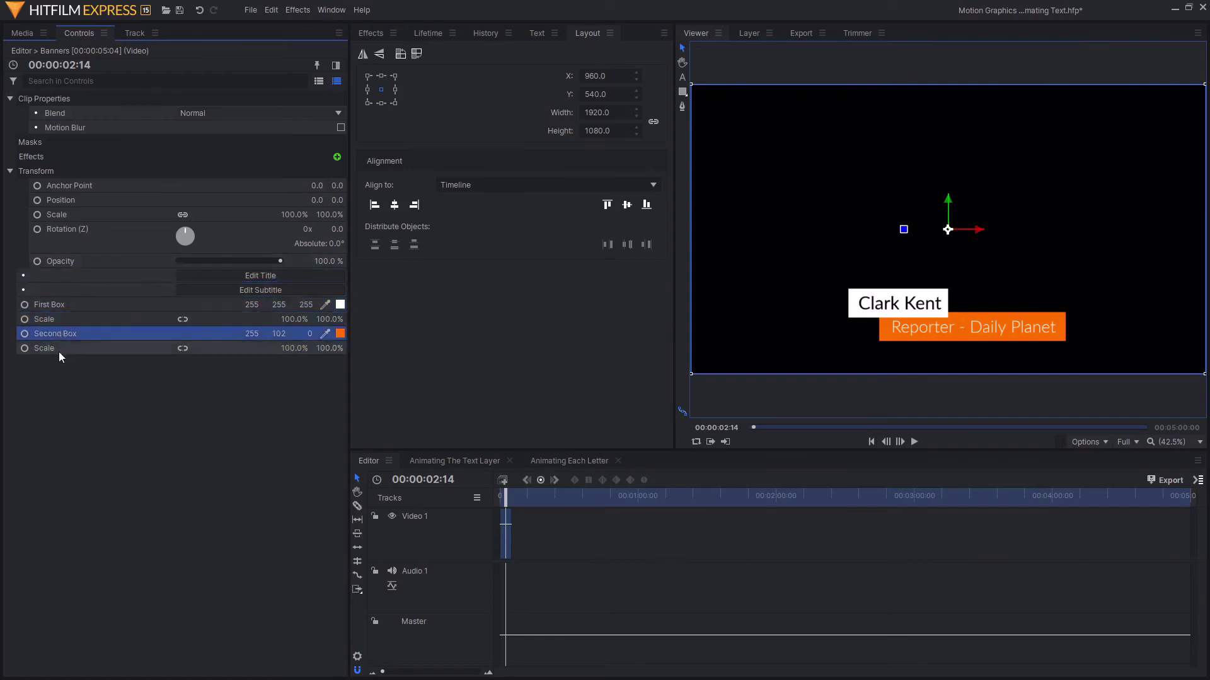
pyautogui.click(59, 351)
pyautogui.click(120, 414)
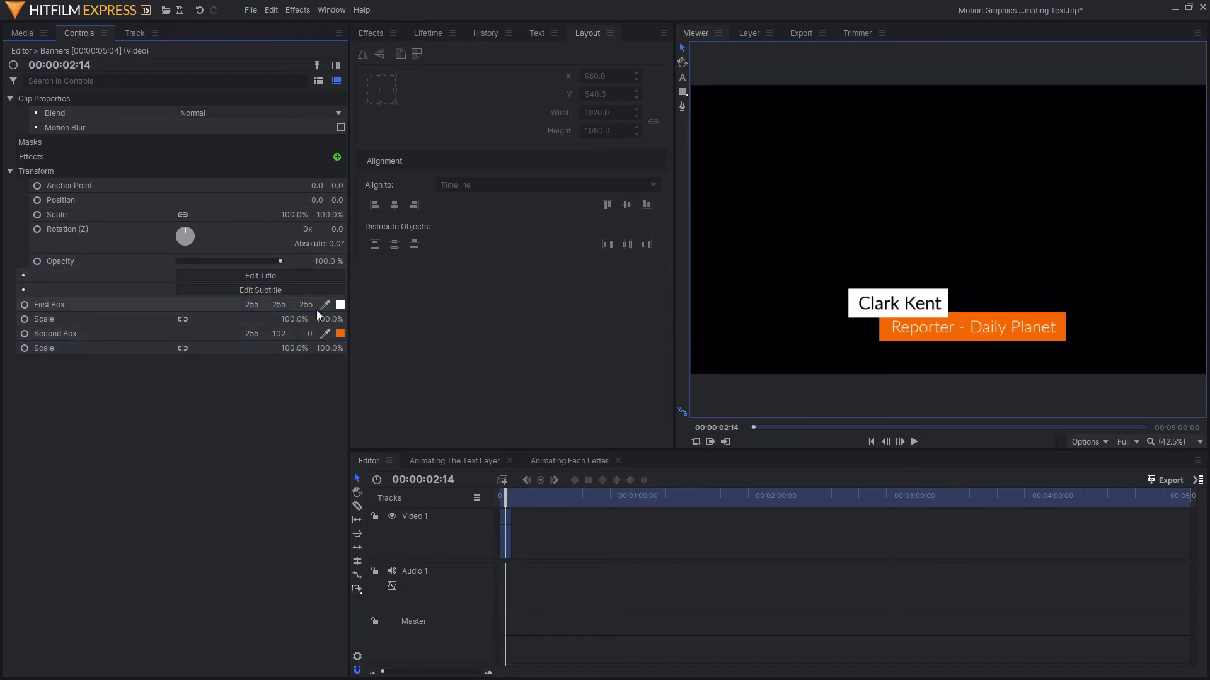
pyautogui.click(275, 277)
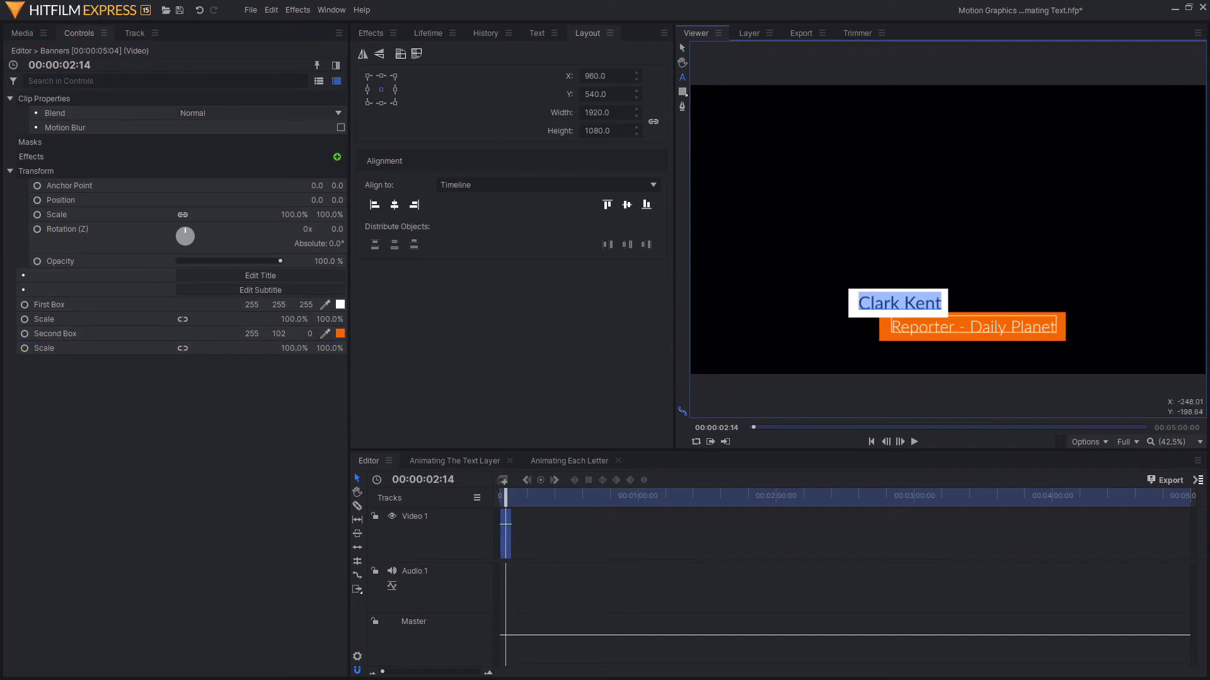
# Step: Import the Glitchy Title template, then import the Banners template as well
pyautogui.write('Nathan')
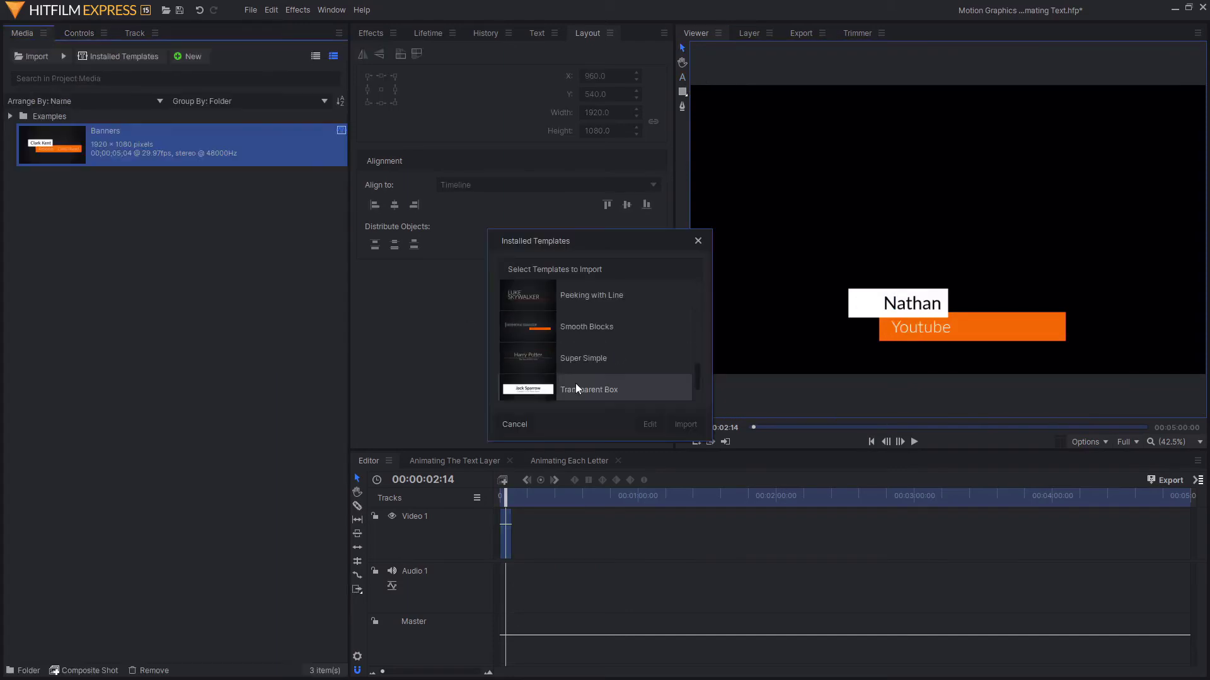
pyautogui.scroll(5, 573, 378)
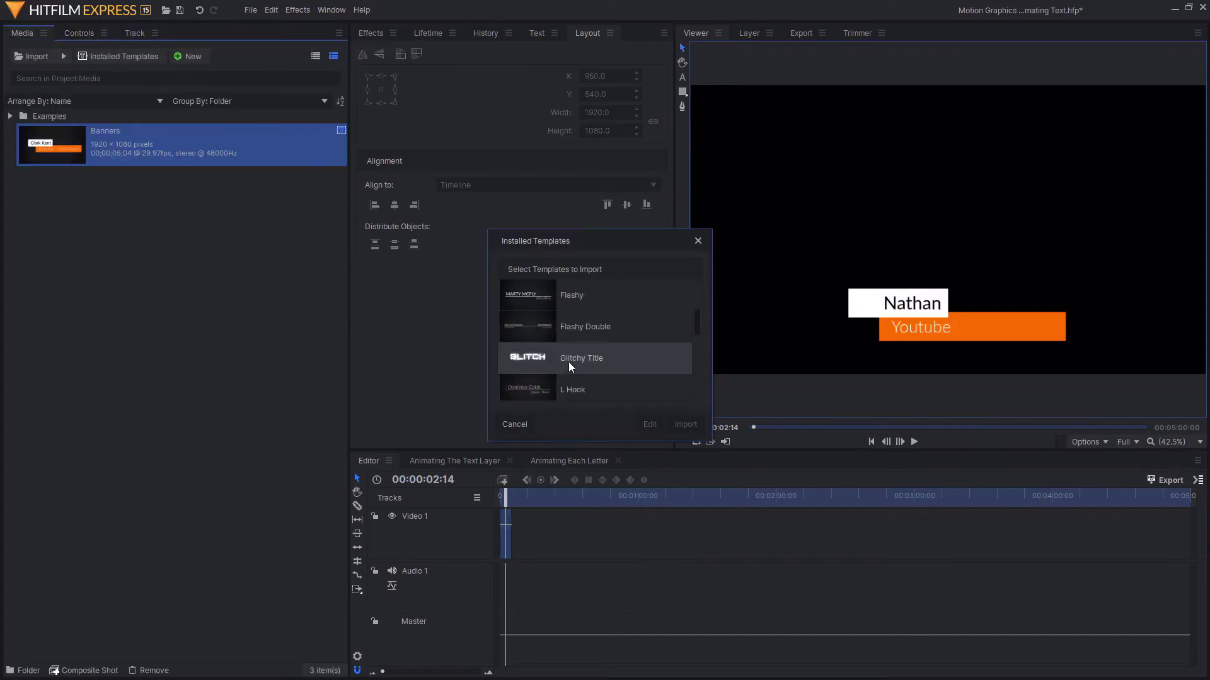
pyautogui.click(564, 357)
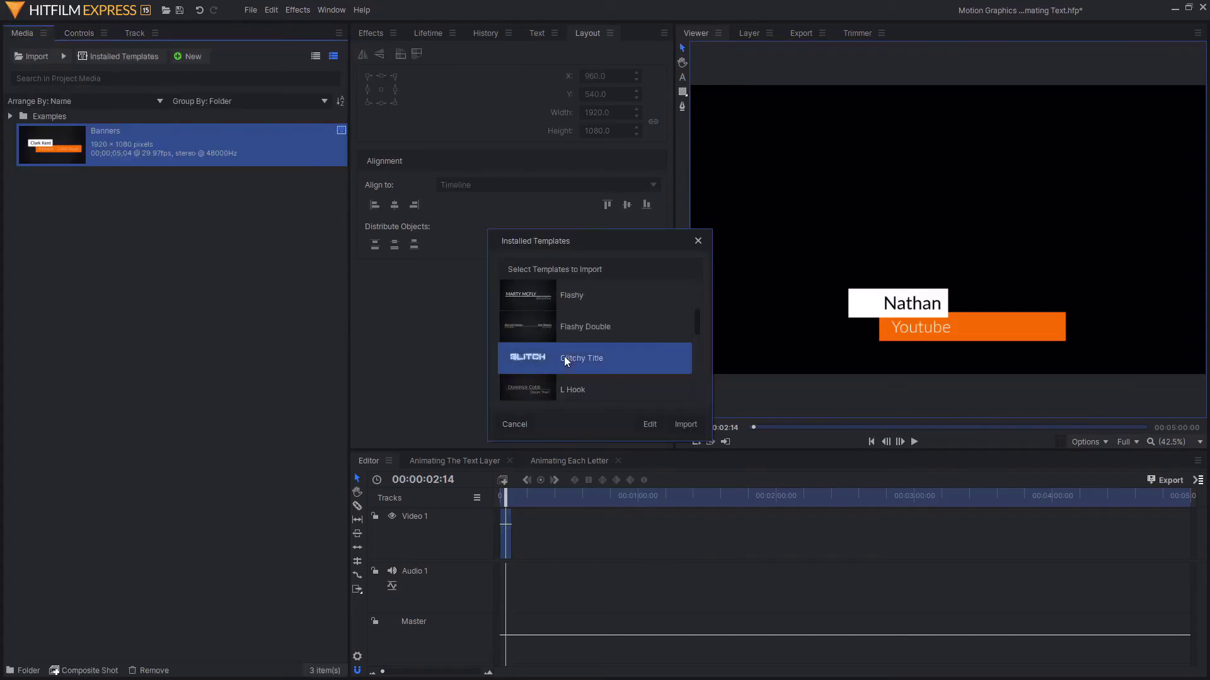
pyautogui.click(686, 423)
pyautogui.click(105, 62)
pyautogui.click(542, 287)
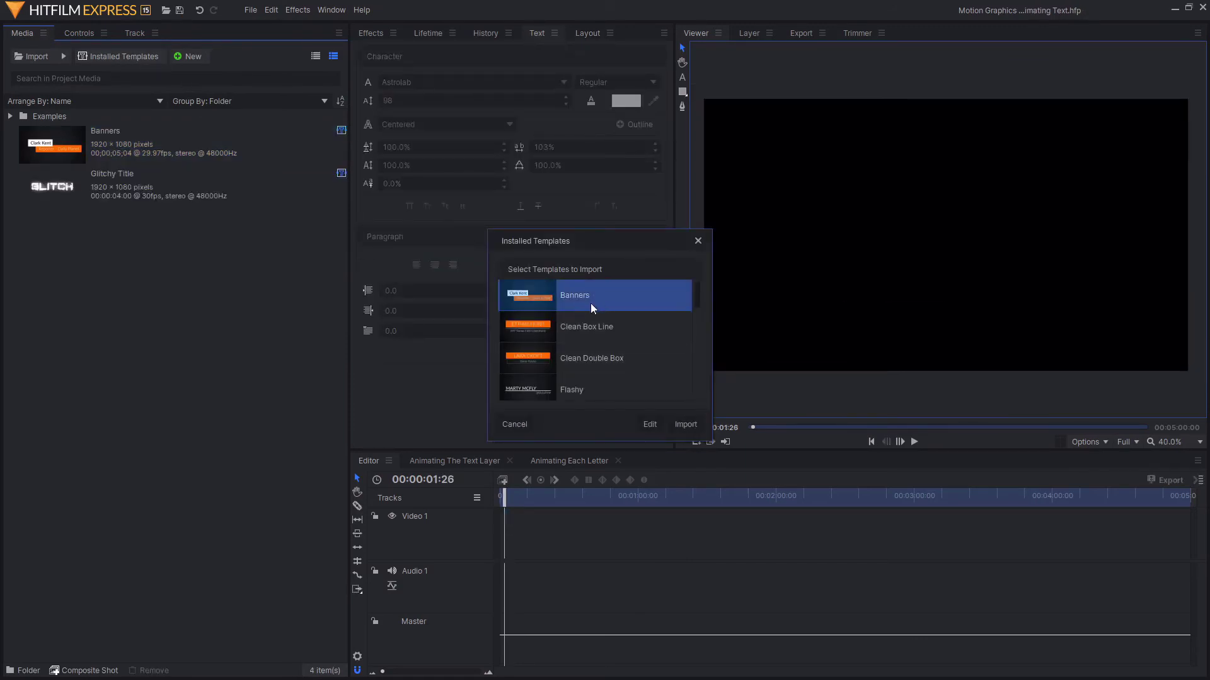
pyautogui.click(650, 425)
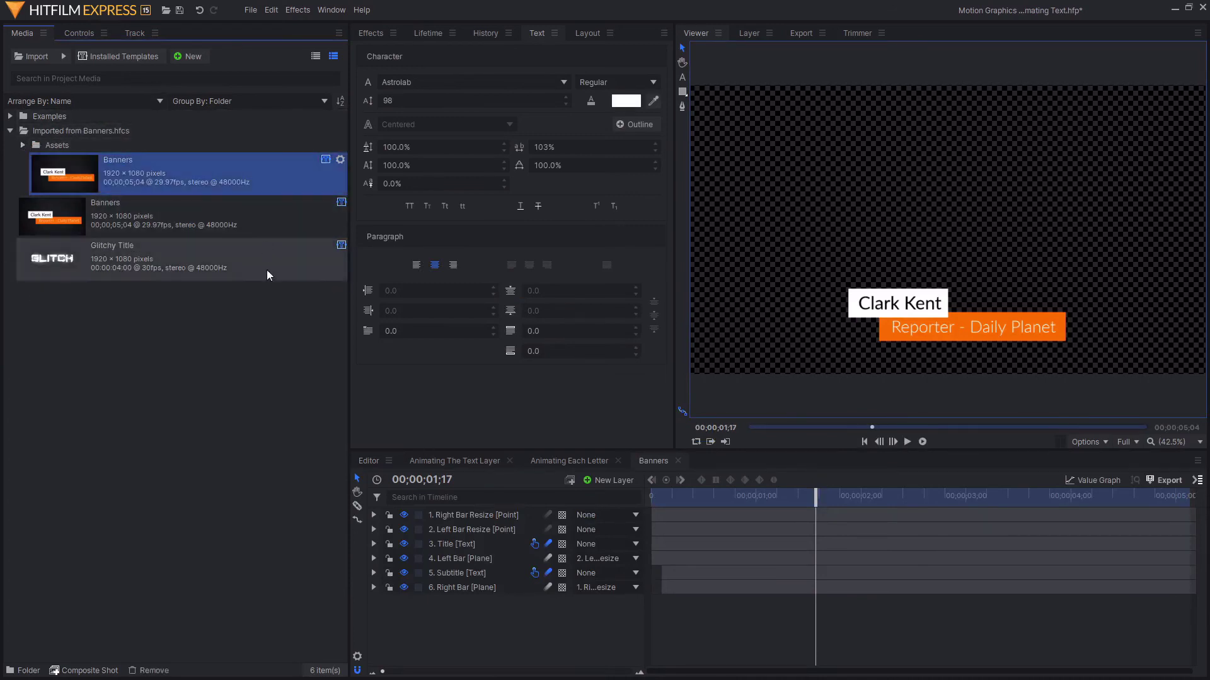
pyautogui.scroll(1, 451, 664)
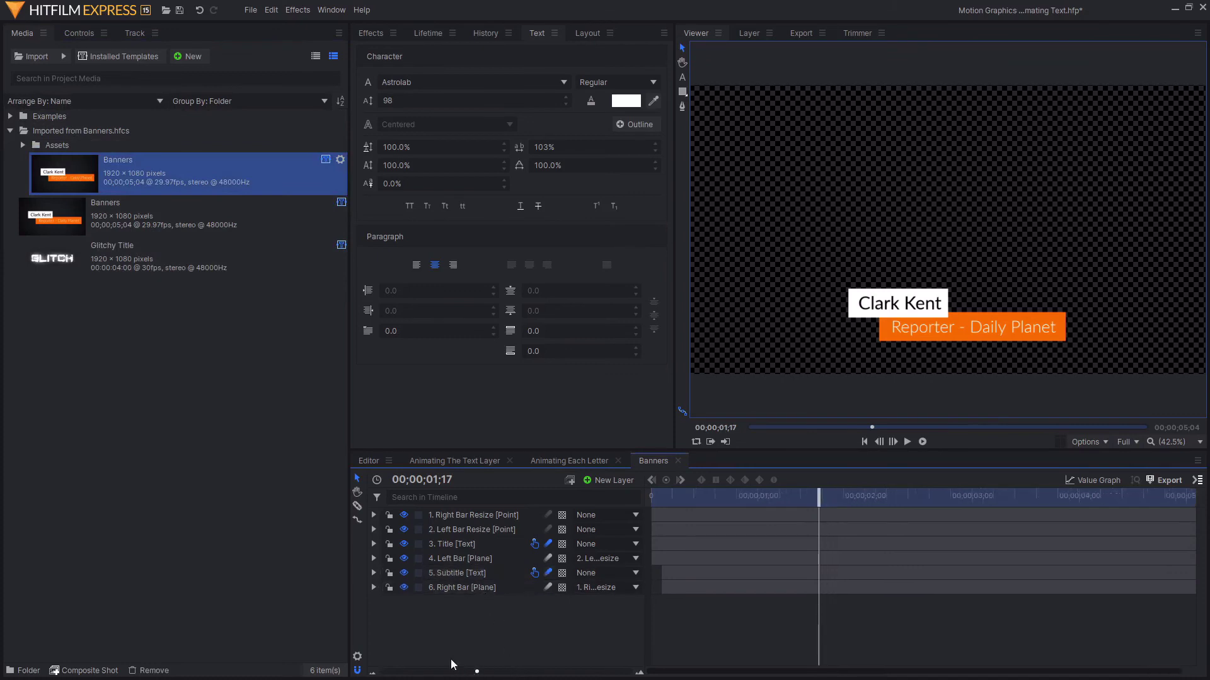
pyautogui.scroll(-1, 452, 663)
pyautogui.click(493, 512)
pyautogui.click(492, 531)
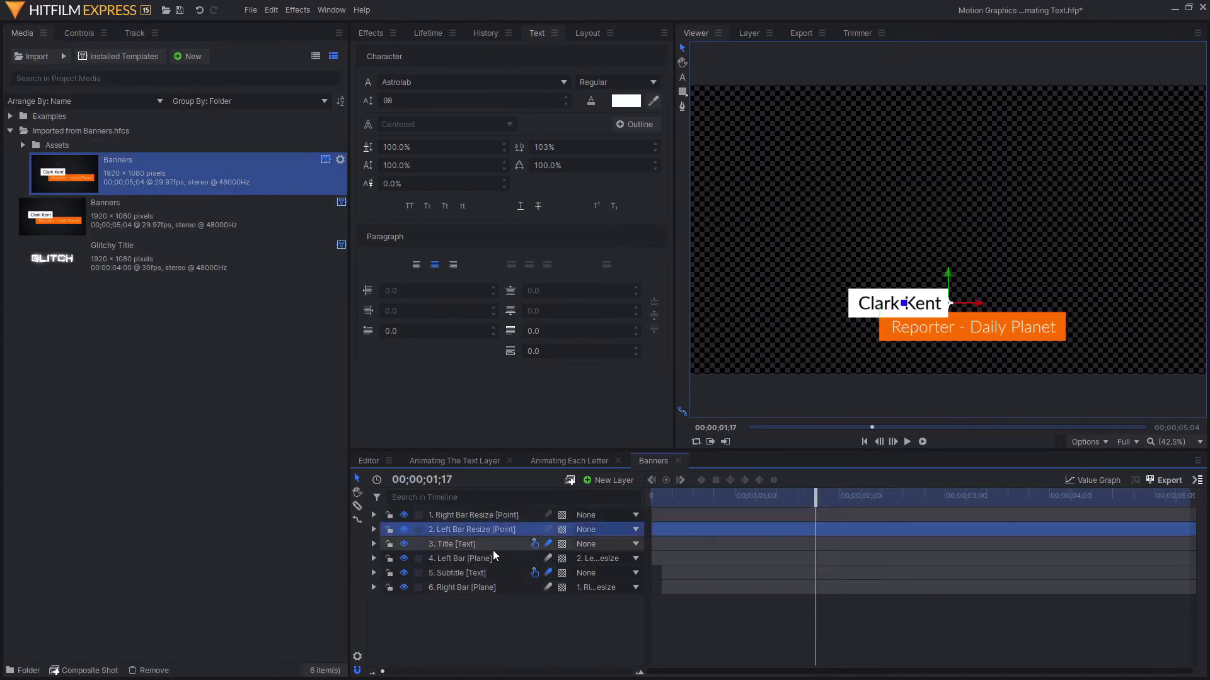
pyautogui.click(492, 546)
pyautogui.click(485, 573)
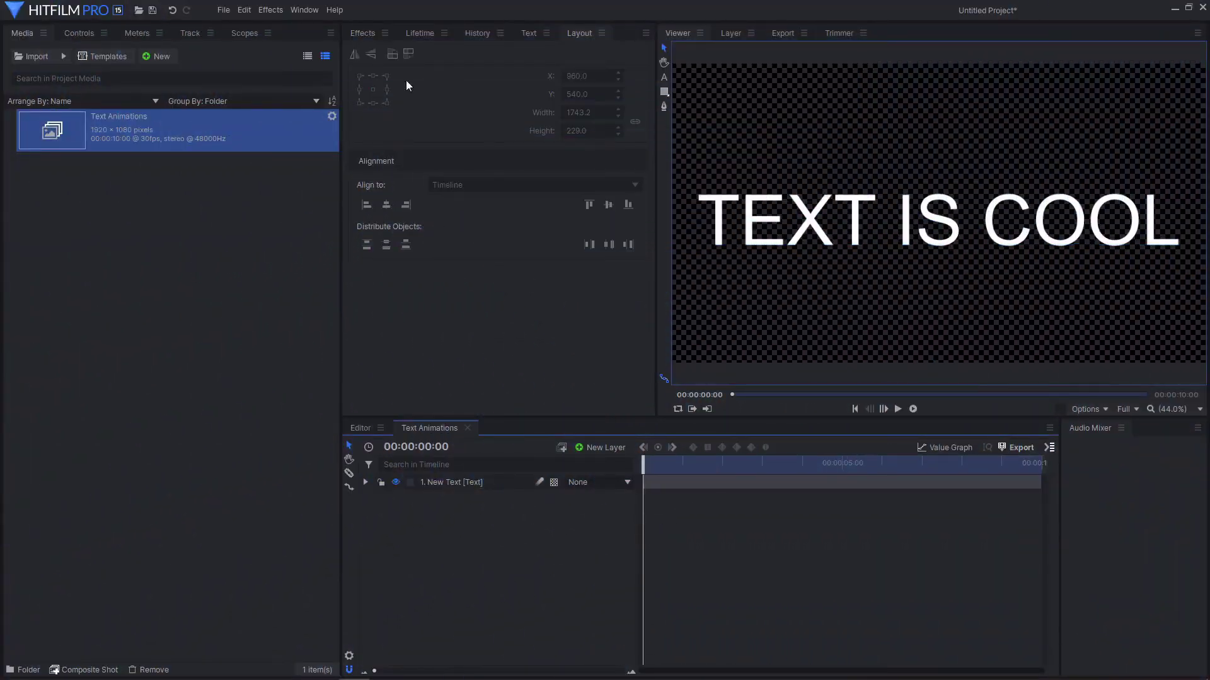
# Step: Show the Effects library and expand the Behavior presets folder
pyautogui.click(363, 33)
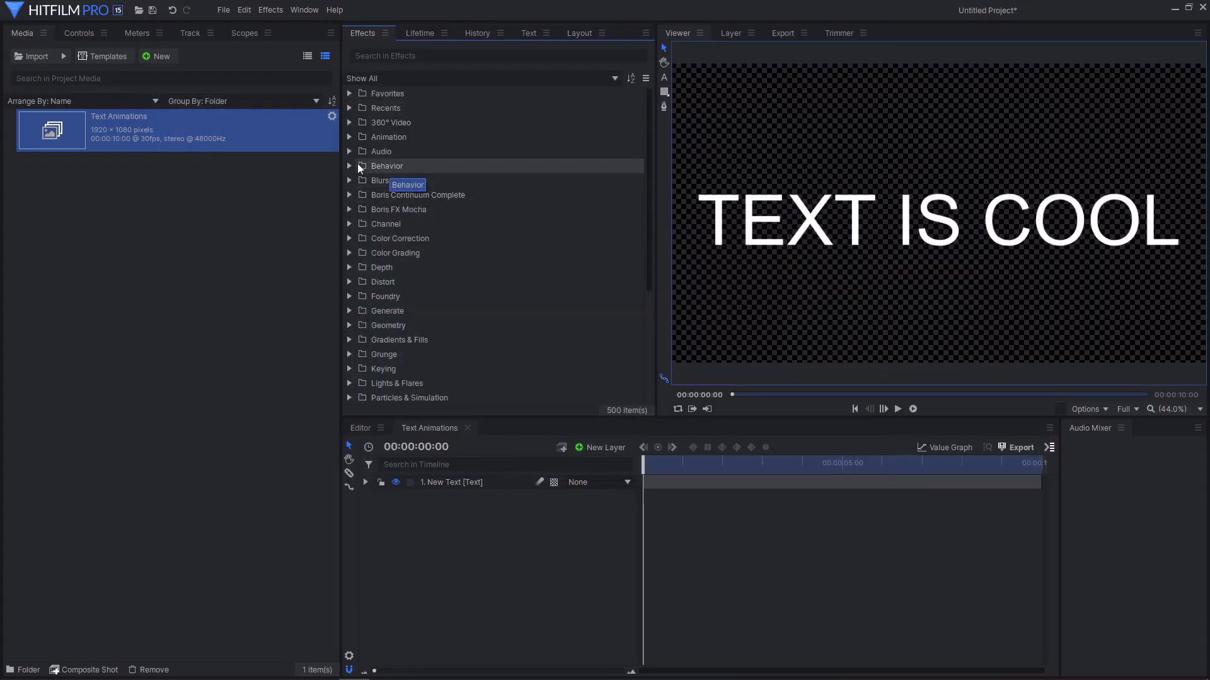
pyautogui.click(363, 166)
pyautogui.scroll(-4, 511, 197)
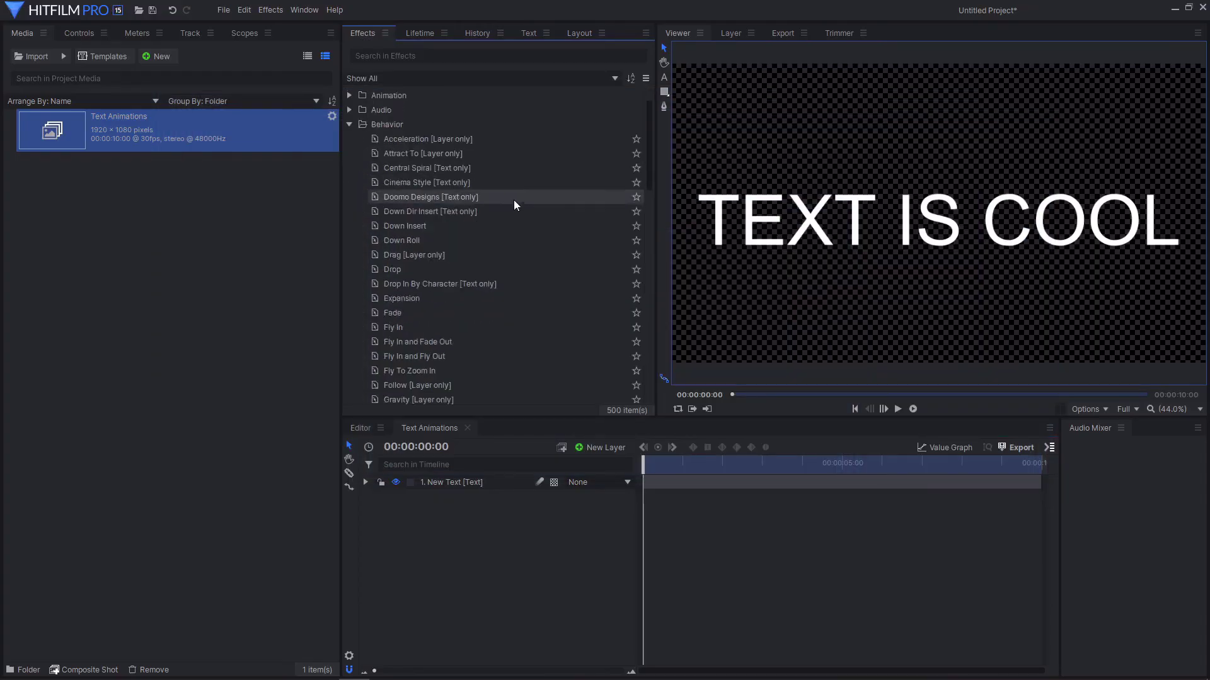
pyautogui.scroll(-7, 504, 192)
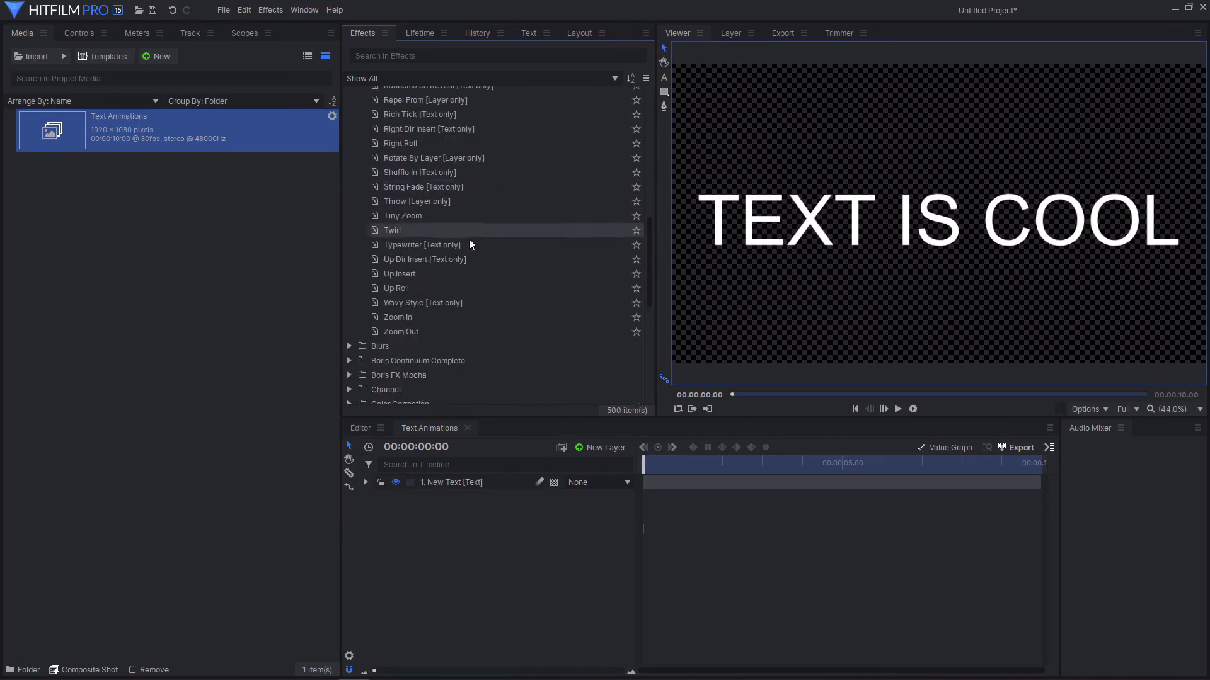
# Step: Browse Wavy Style, Typewriter, Throw and String Fade, then select the Shuffle In behavior
pyautogui.click(460, 302)
pyautogui.scroll(1, 459, 302)
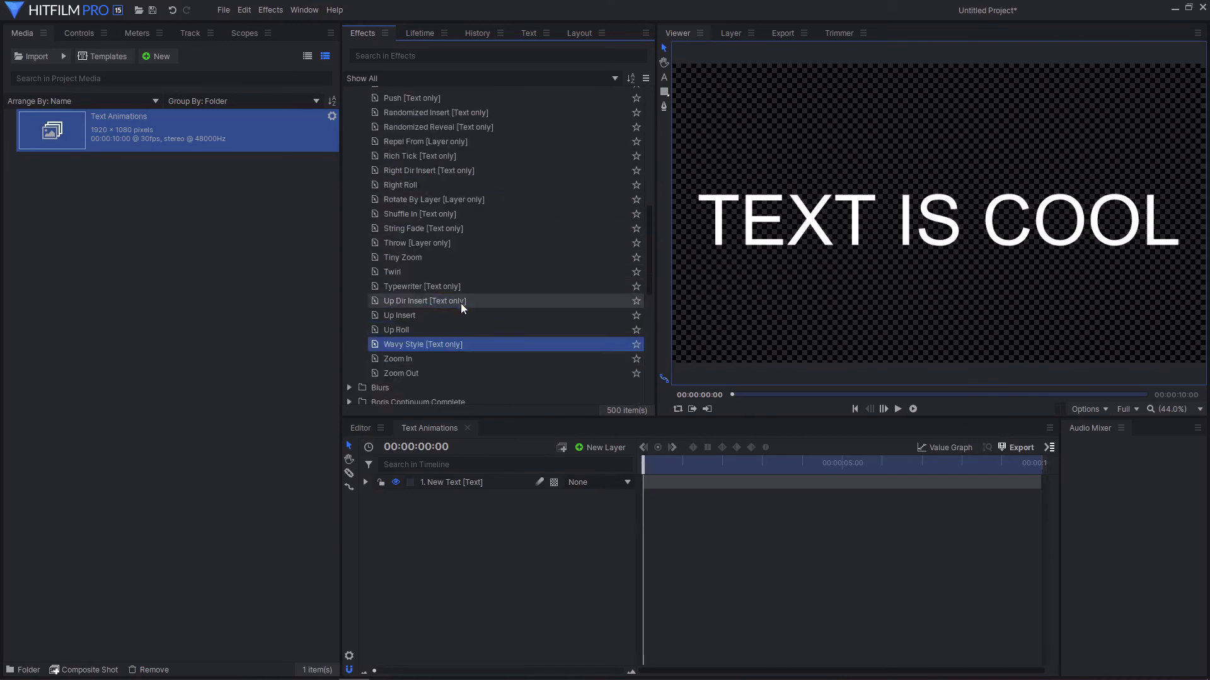
pyautogui.click(454, 288)
pyautogui.scroll(1, 457, 277)
pyautogui.click(459, 283)
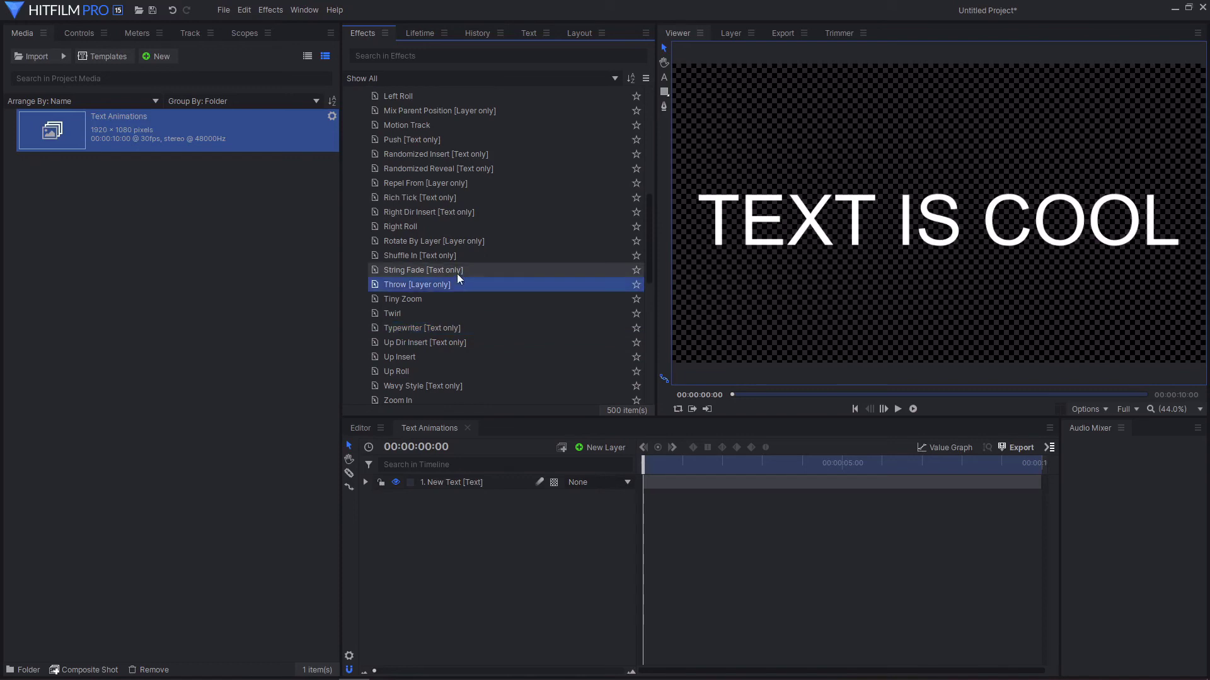
pyautogui.click(455, 270)
pyautogui.click(441, 256)
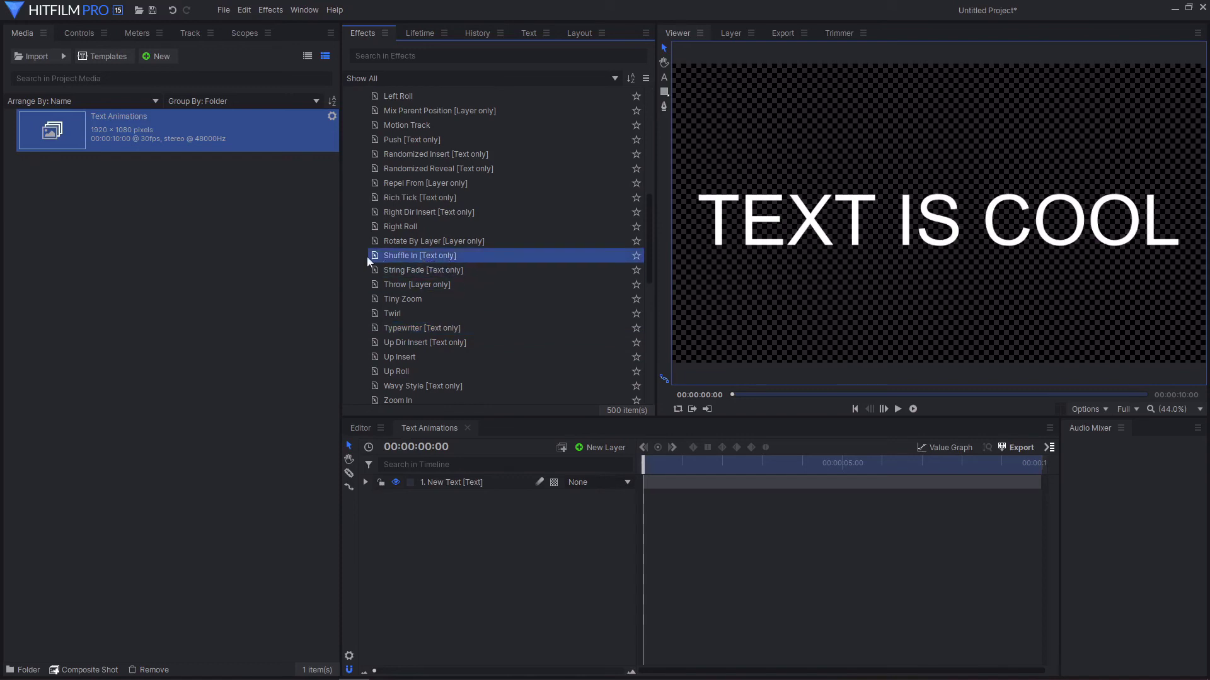
pyautogui.scroll(2, 370, 261)
# Step: Apply Shuffle In to the New Text layer and expand its settings
pyautogui.moveTo(408, 343); pyautogui.dragTo(466, 486)
pyautogui.moveTo(644, 463)
pyautogui.mouseDown()
pyautogui.moveTo(743, 472)
pyautogui.moveTo(654, 471)
pyautogui.mouseUp()
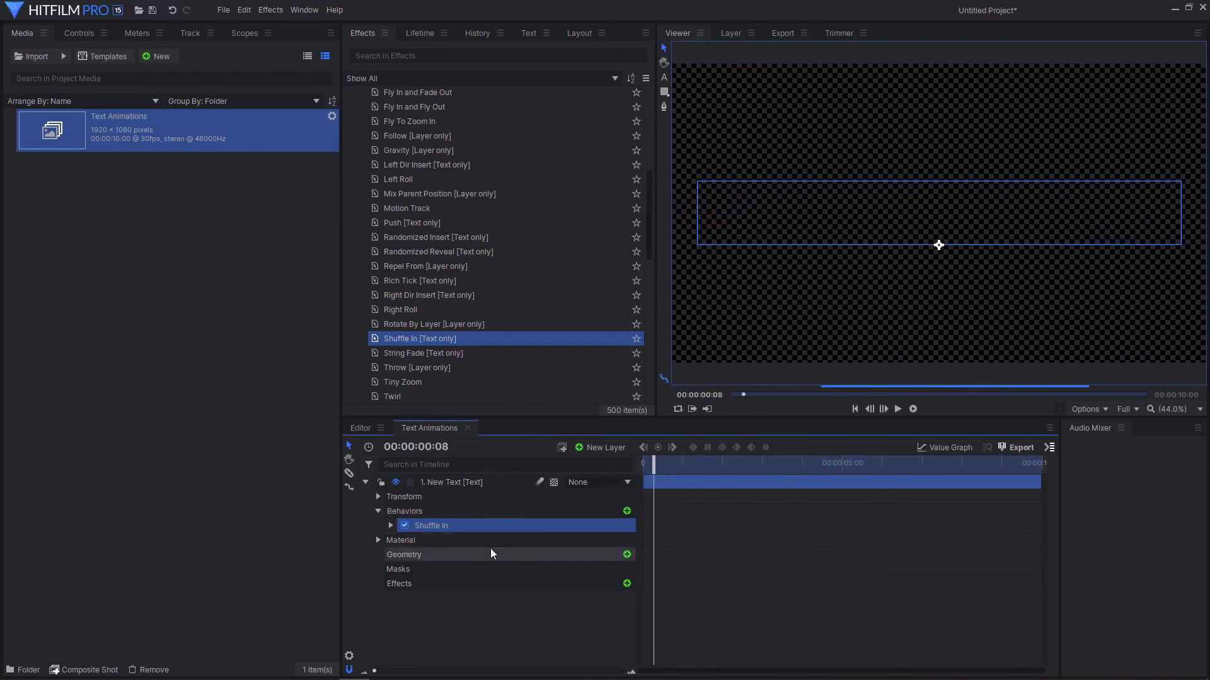
pyautogui.click(390, 525)
pyautogui.click(459, 540)
# Step: Inspect Conceal and Reveal Length, then move the playhead back two frames
pyautogui.click(520, 559)
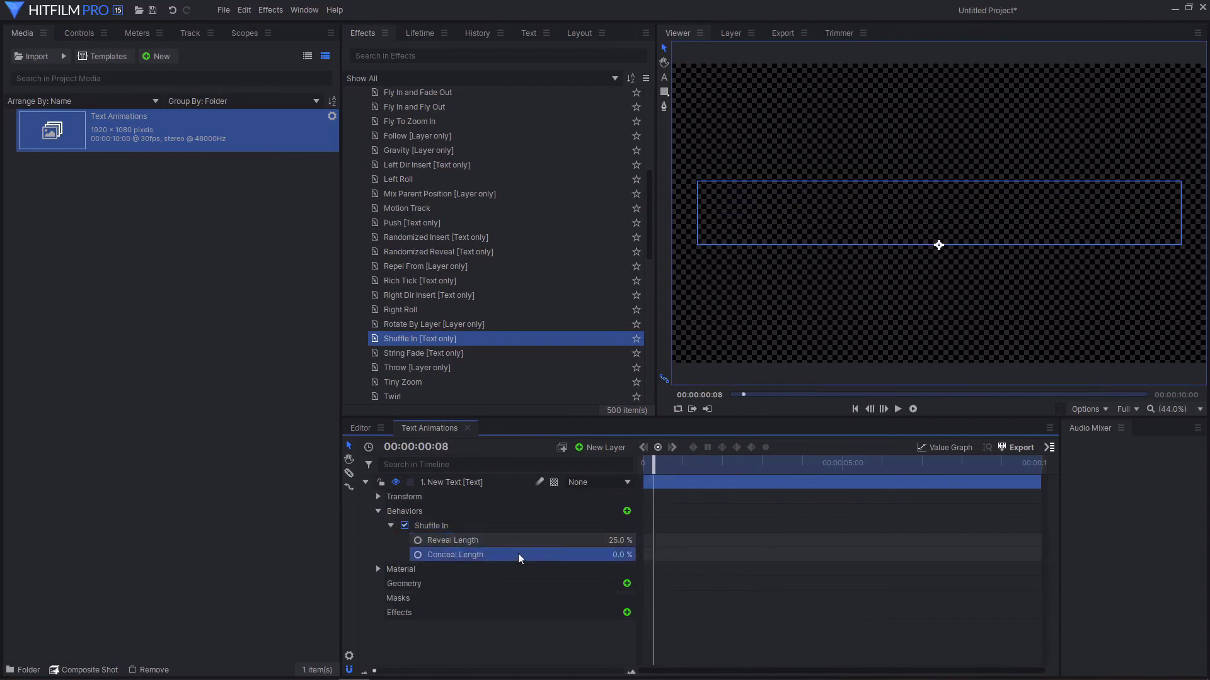
pyautogui.click(554, 543)
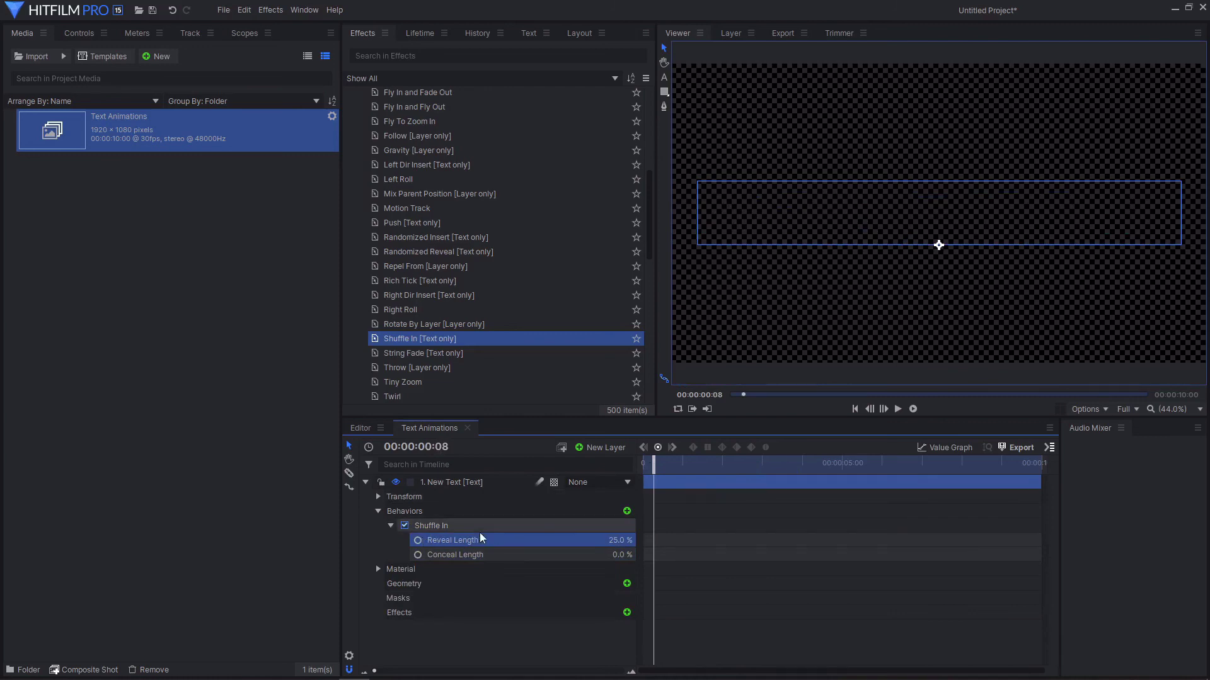
pyautogui.click(441, 526)
pyautogui.moveTo(683, 474); pyautogui.dragTo(756, 474)
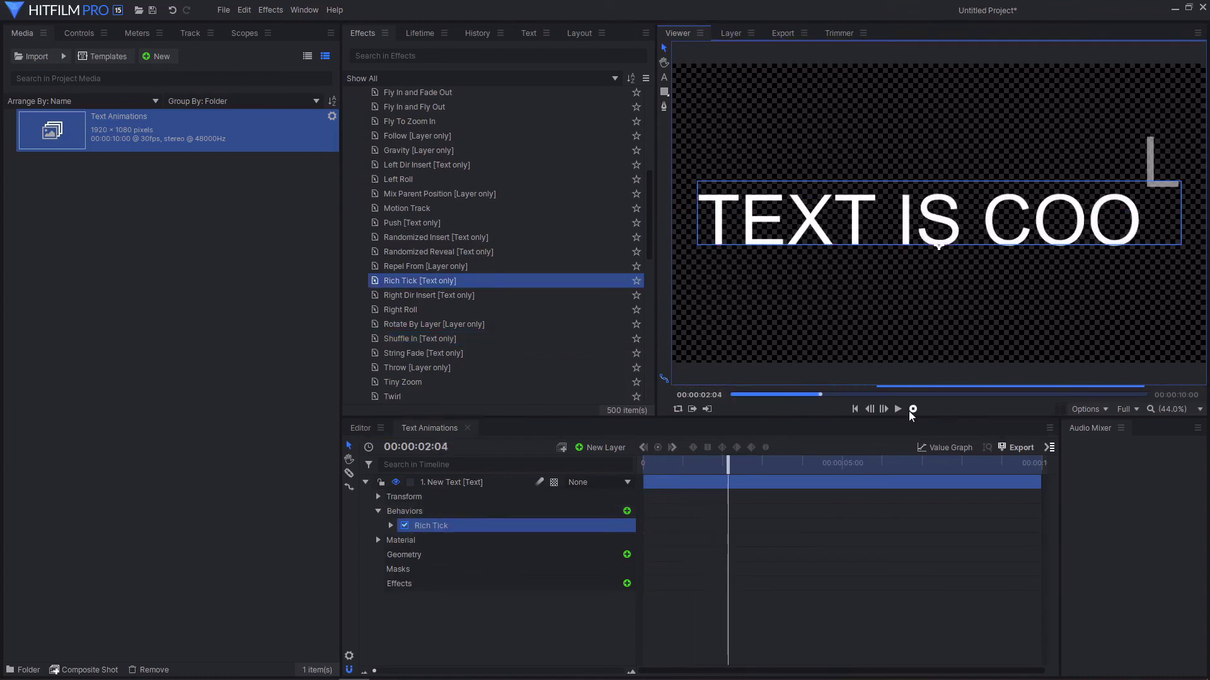
# Step: Preview the current text animation from the start of the composition
pyautogui.click(855, 408)
pyautogui.click(898, 409)
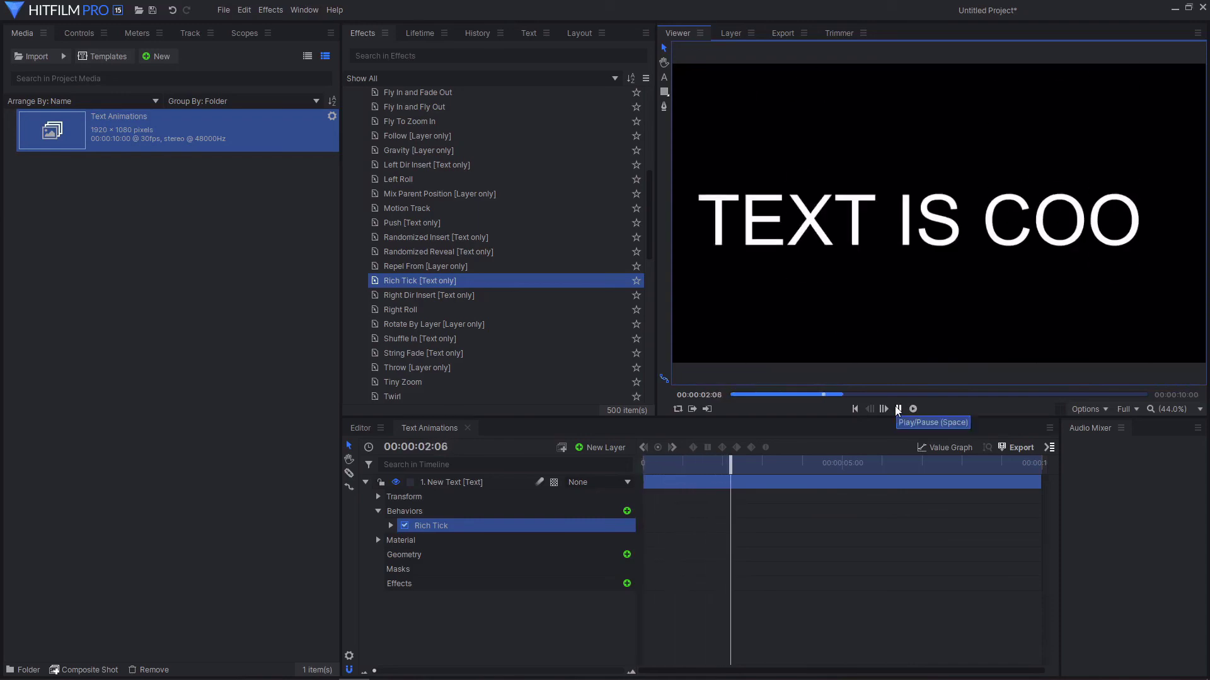
pyautogui.press('space')
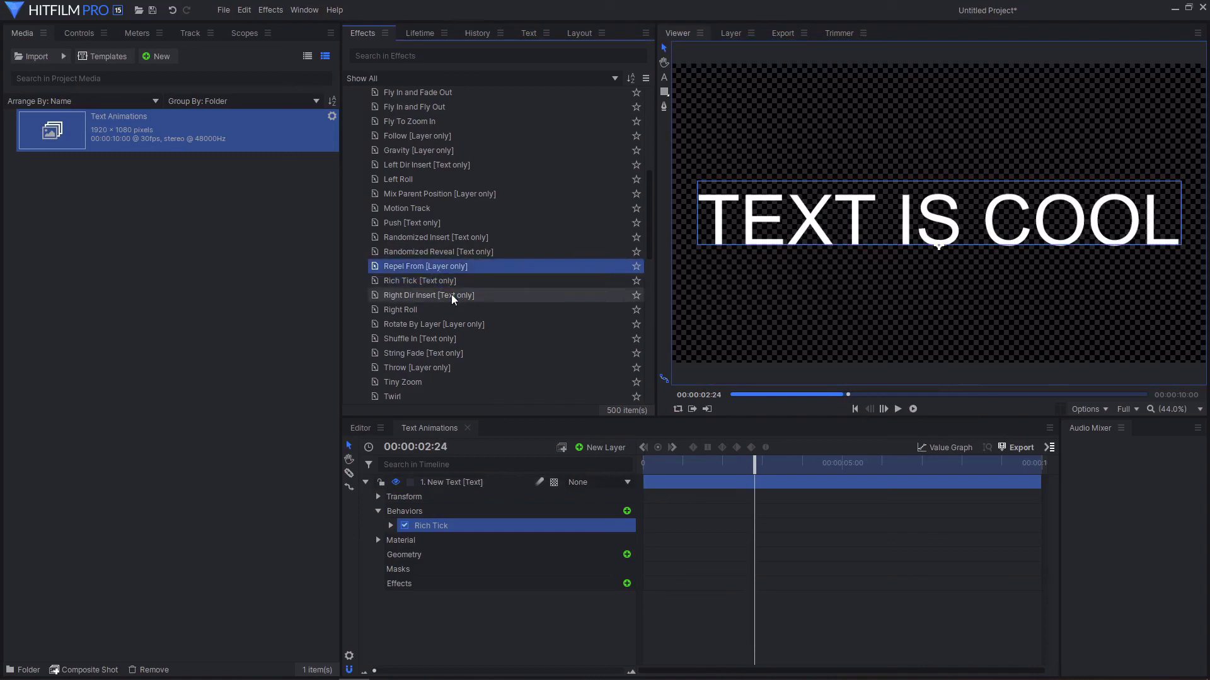
# Step: Apply the Cinema Style behavior preset to the text layer and scrub back to 2 seconds
pyautogui.click(452, 295)
pyautogui.moveTo(533, 441); pyautogui.dragTo(467, 534)
pyautogui.moveTo(754, 463); pyautogui.dragTo(715, 462)
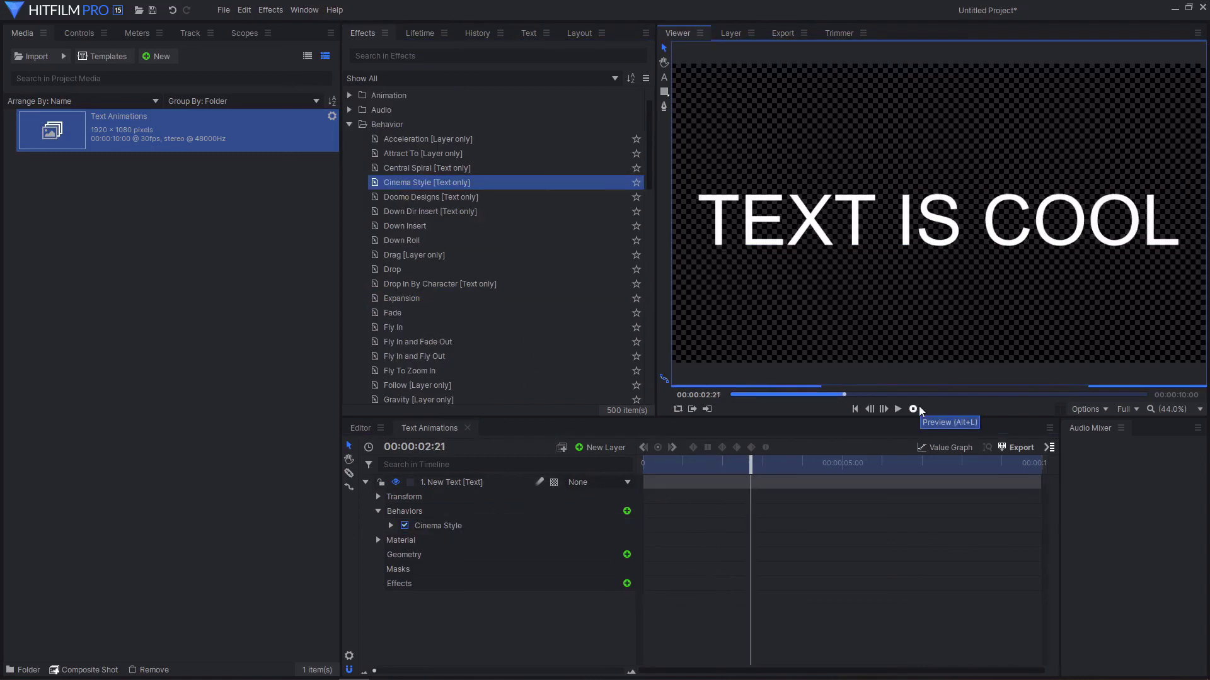
# Step: Preview the new behavior animation from the start, then return to the first frame
pyautogui.click(854, 410)
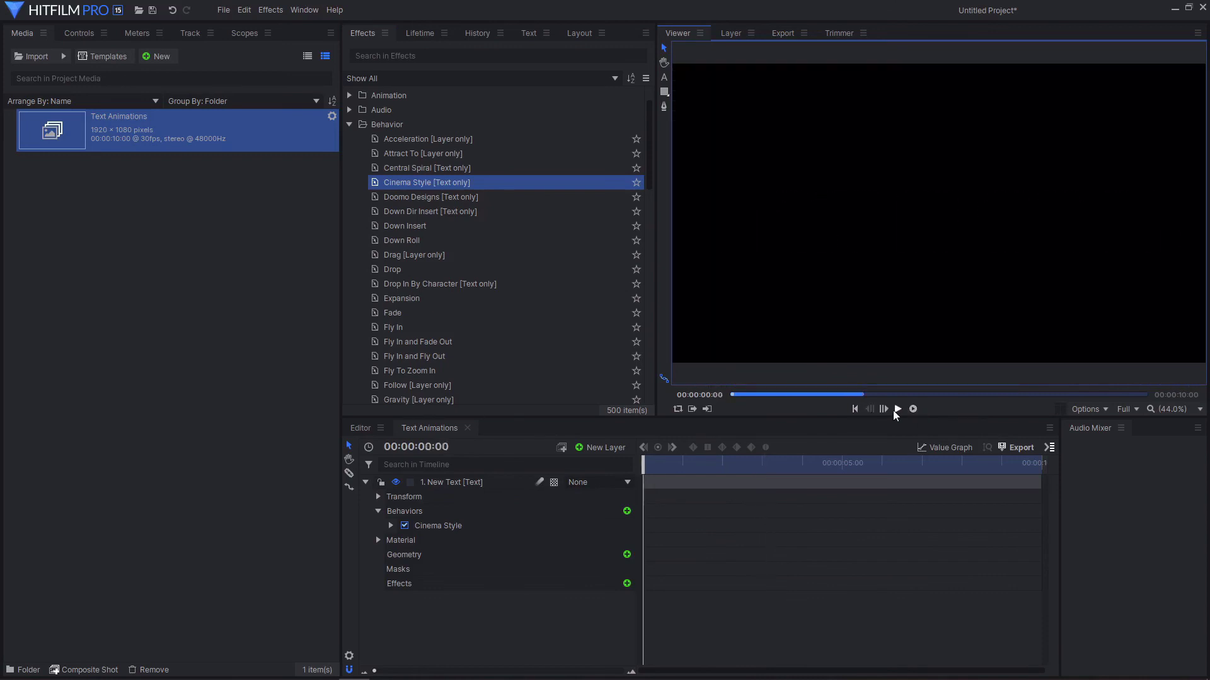
pyautogui.click(895, 410)
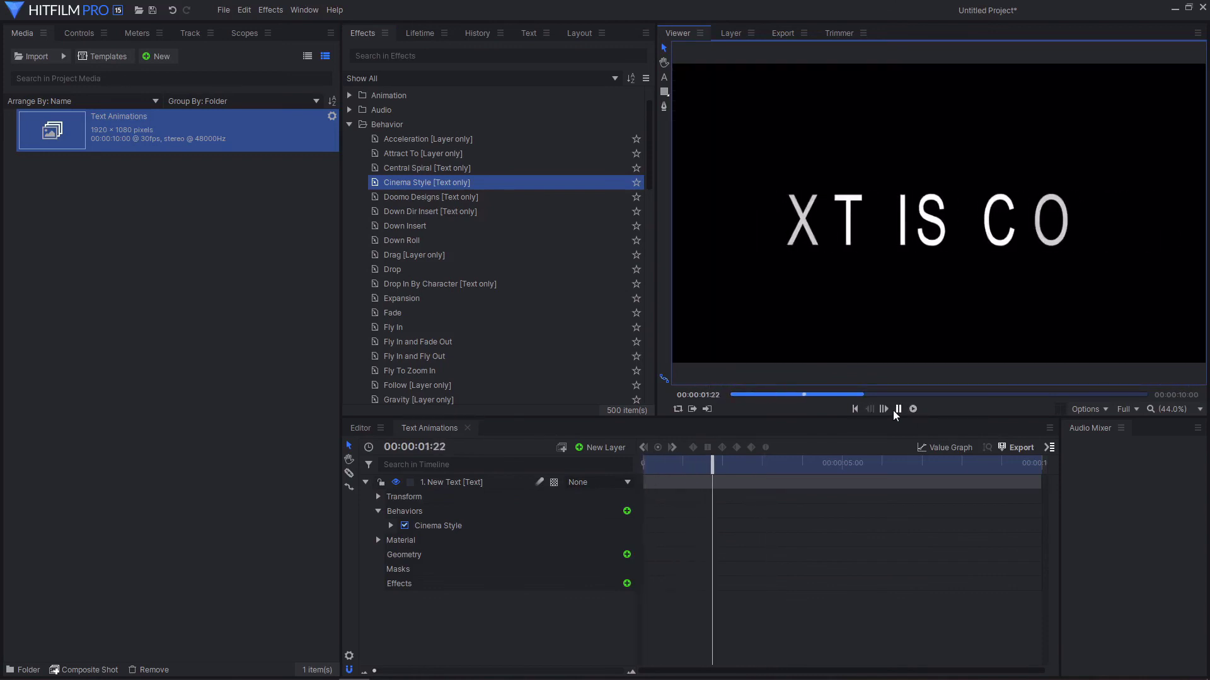
pyautogui.click(893, 410)
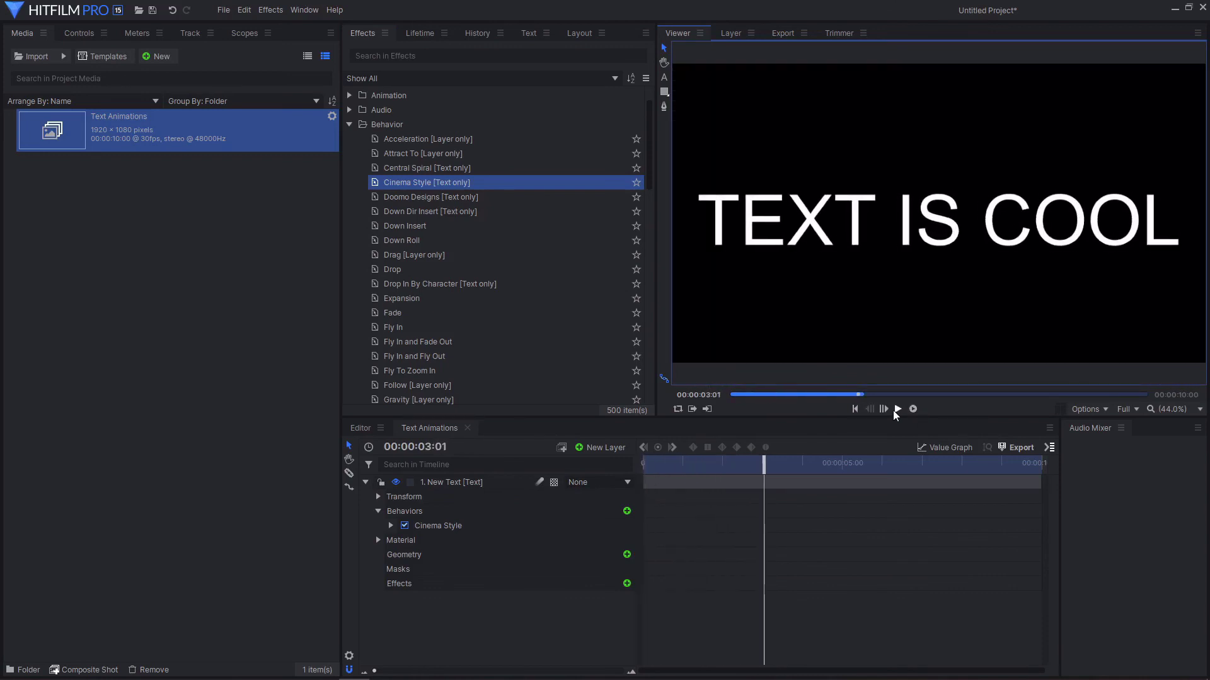
pyautogui.click(854, 409)
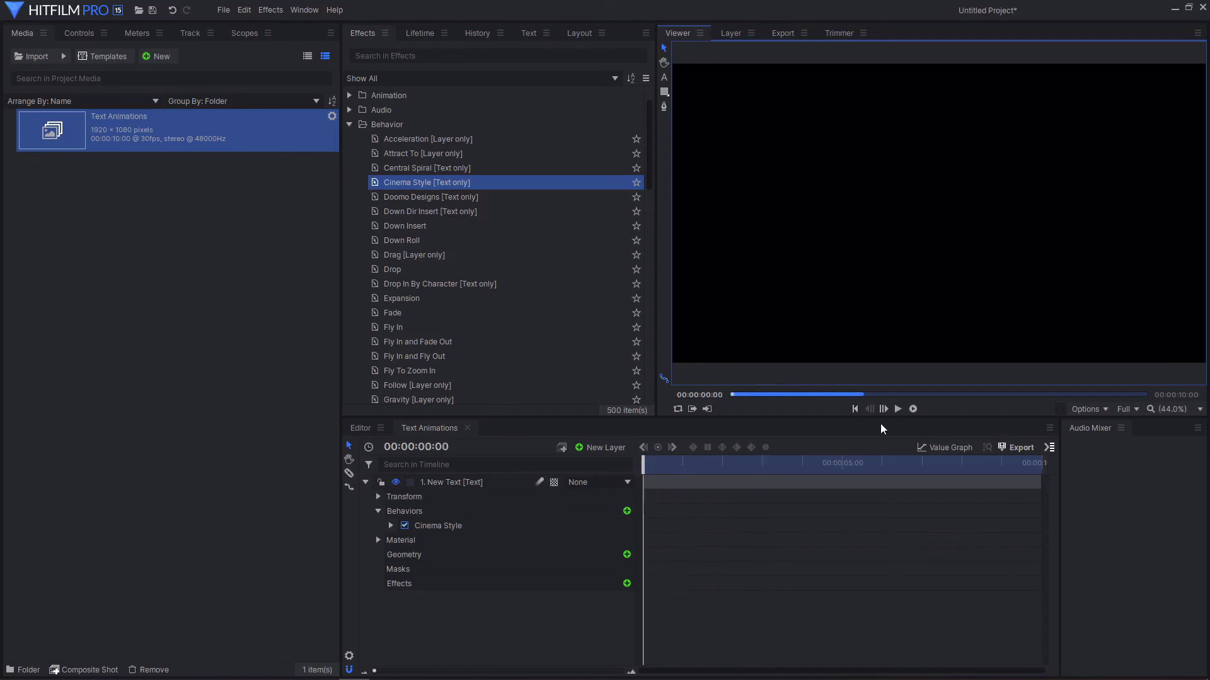